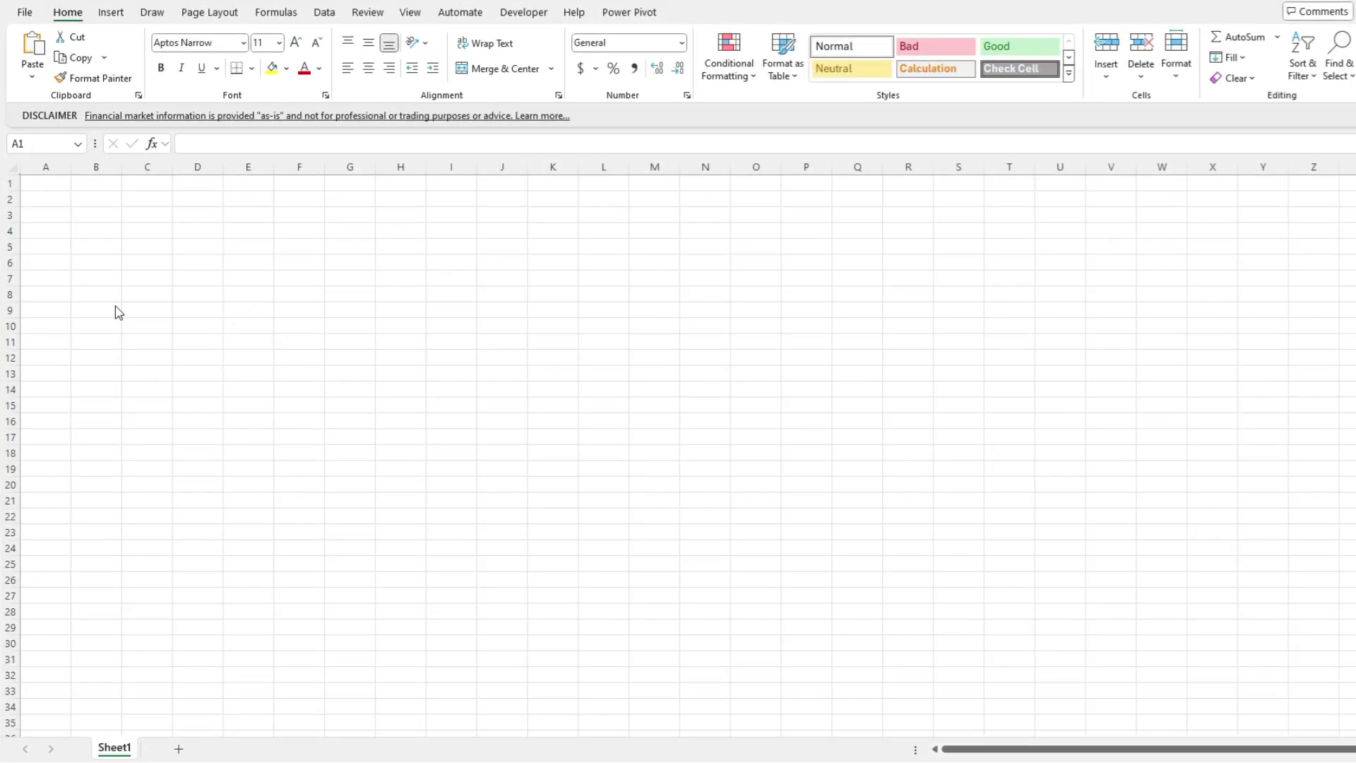
Enter the ticker headings TSLA, NVDA and META in B2:D2
{"action": "left_click", "coordinate": [101, 202]}
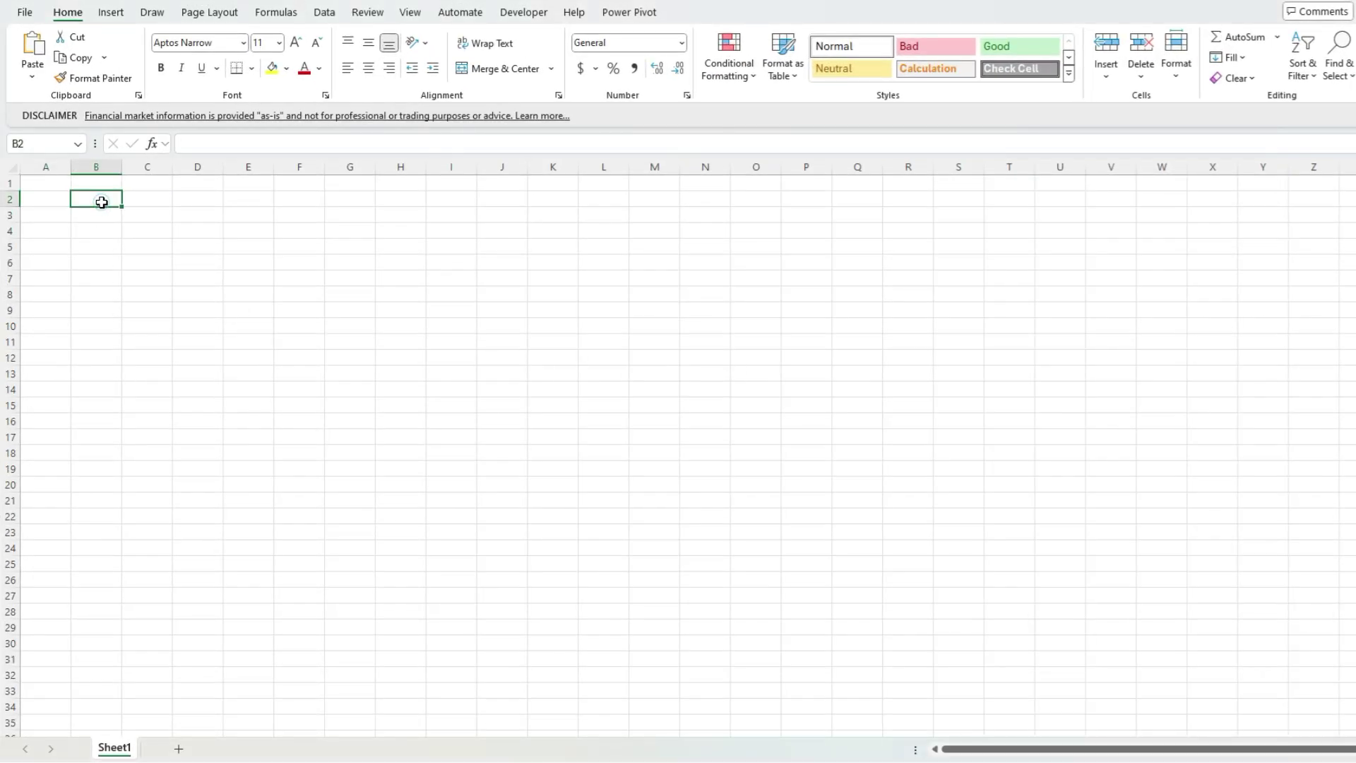
{"action": "type", "text": "TSLA"}
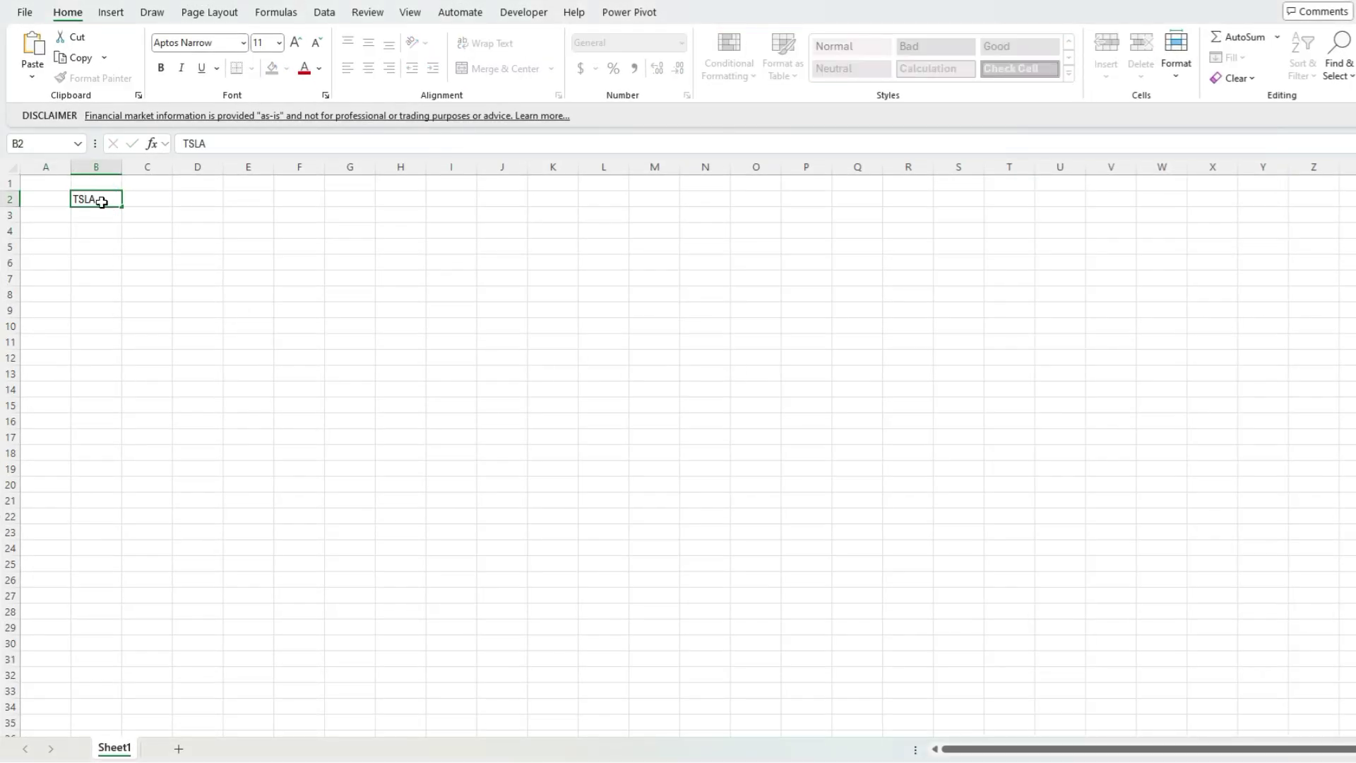
{"action": "key", "text": "Tab"}
{"action": "type", "text": "NVDA"}
{"action": "key", "text": "Tab"}
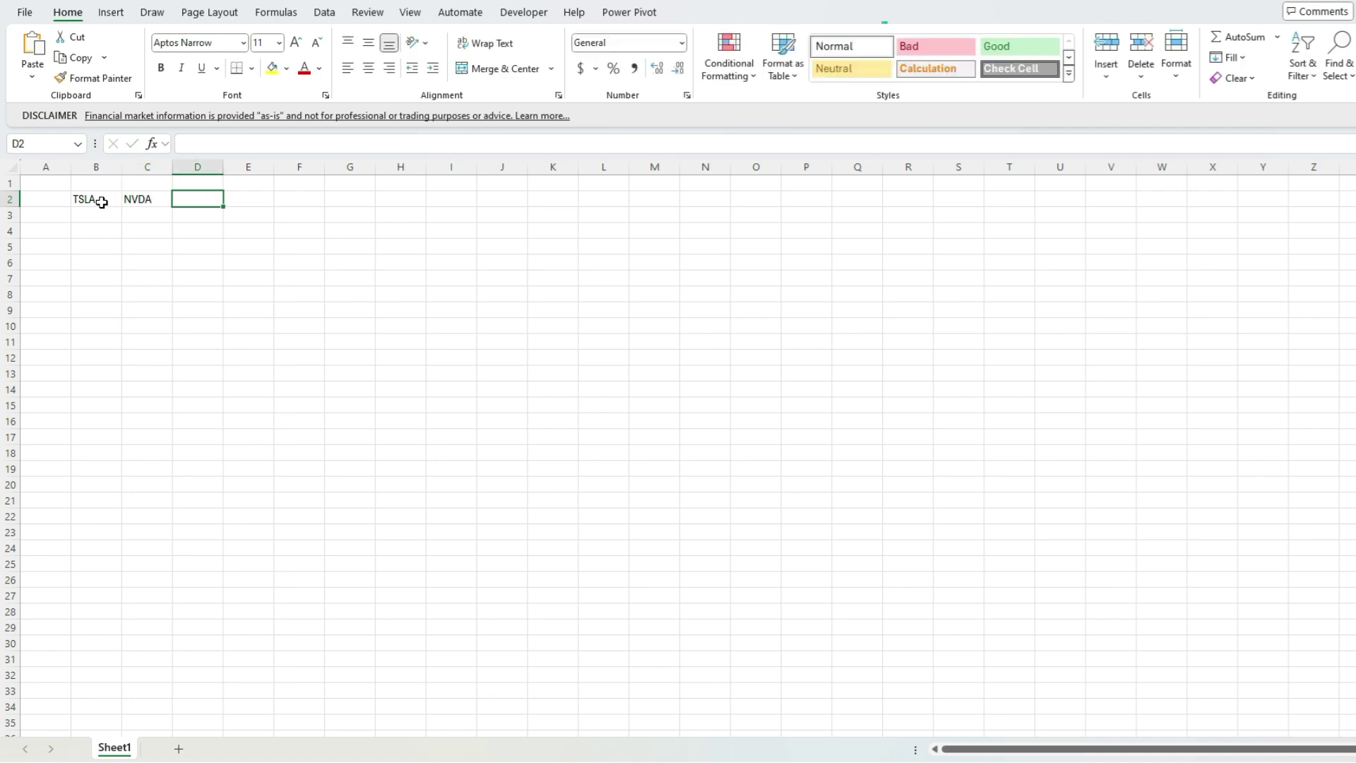
{"action": "type", "text": "META"}
{"action": "key", "text": "Return"}
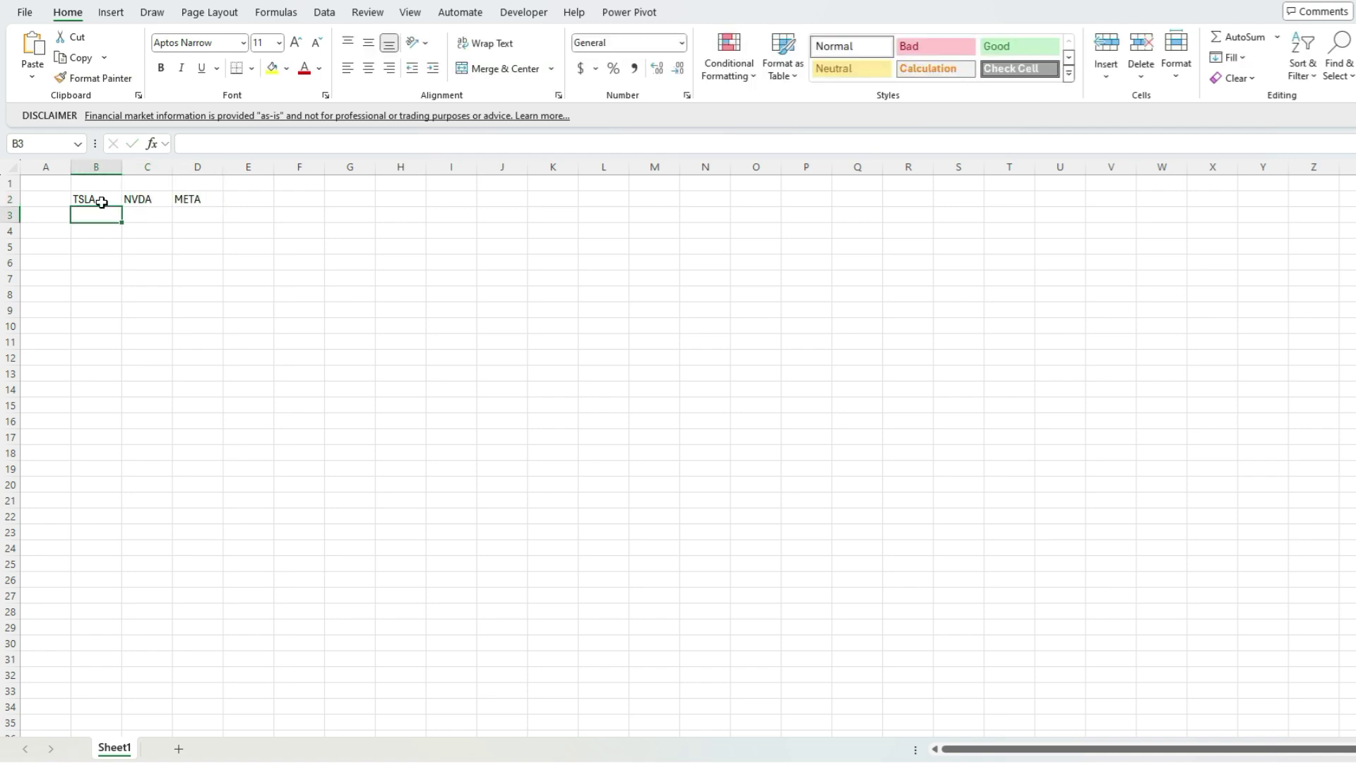
Label A3 'Stock Price' and A5 'Earnings', widening column A to fit
{"action": "left_click", "coordinate": [31, 214]}
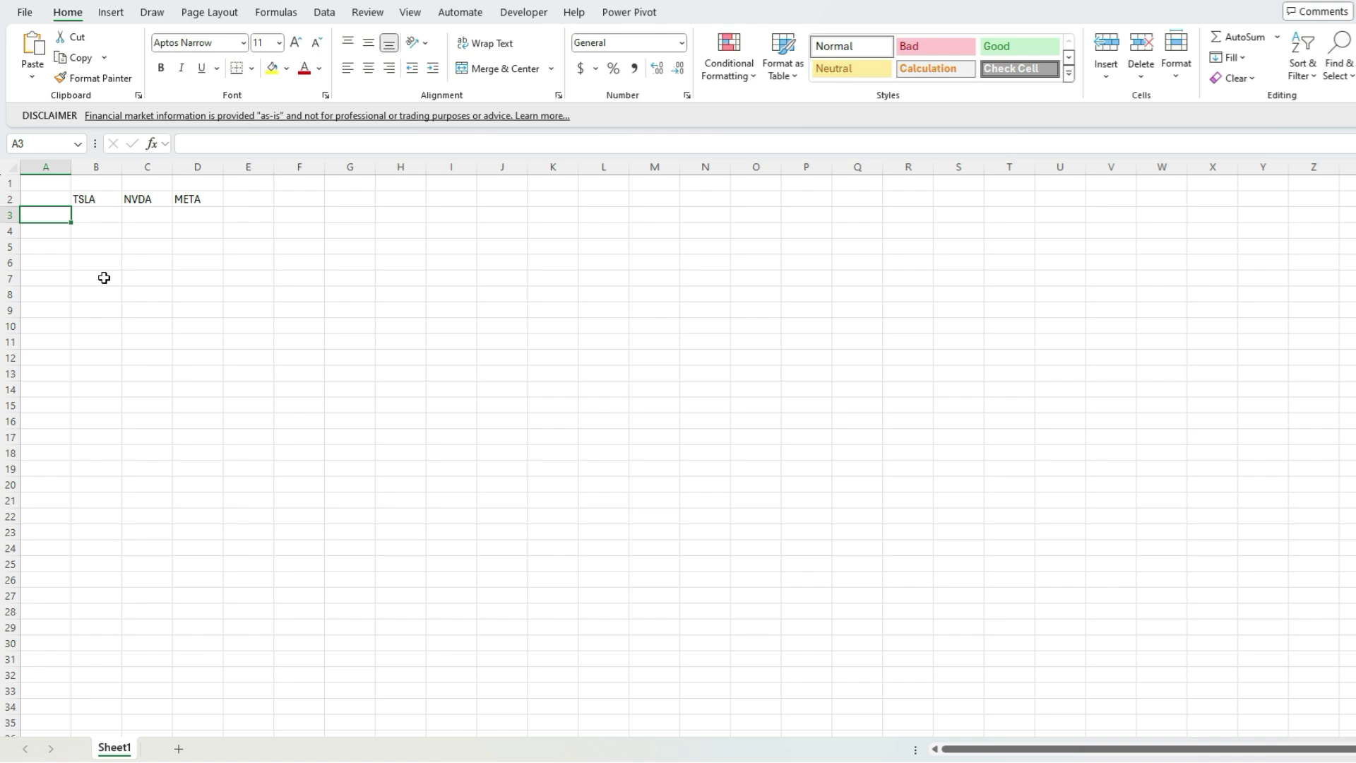
{"action": "type", "text": "Stock Price"}
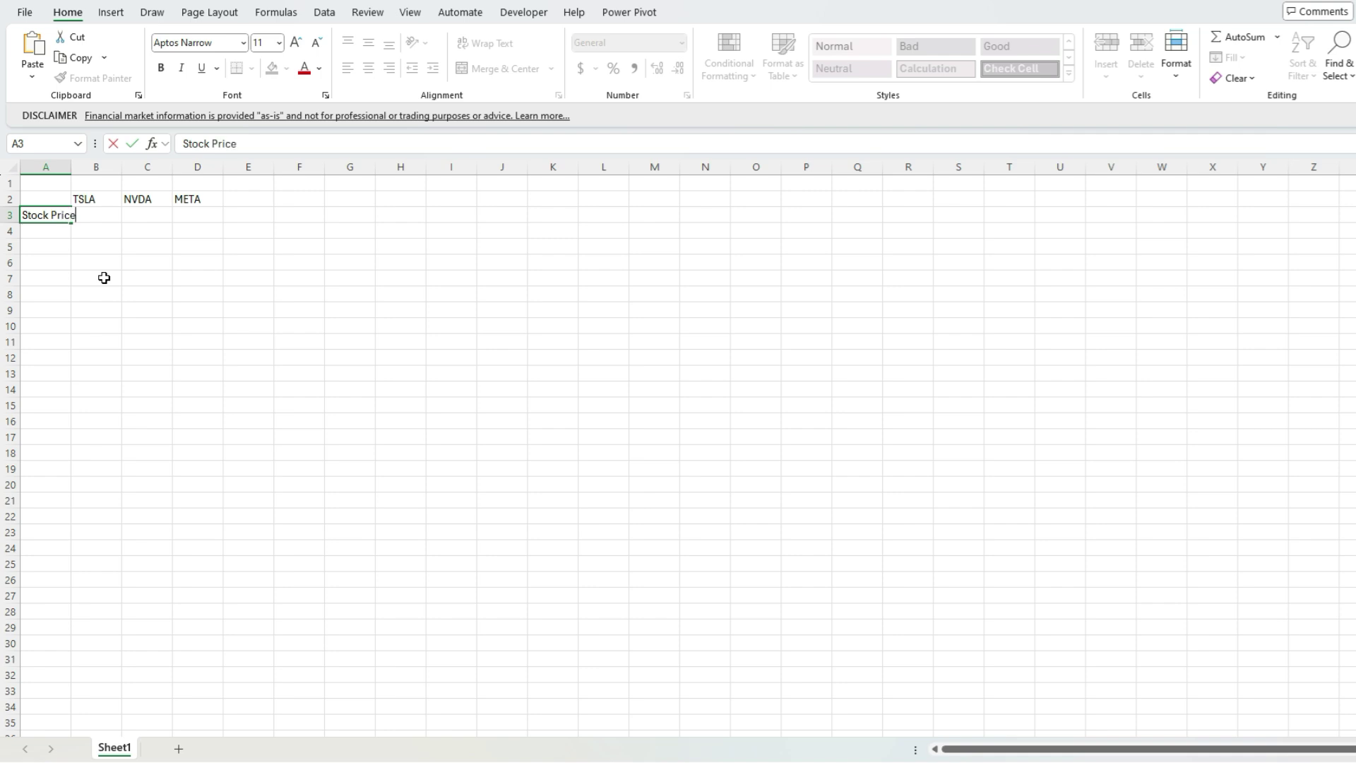
{"action": "key", "text": "Return"}
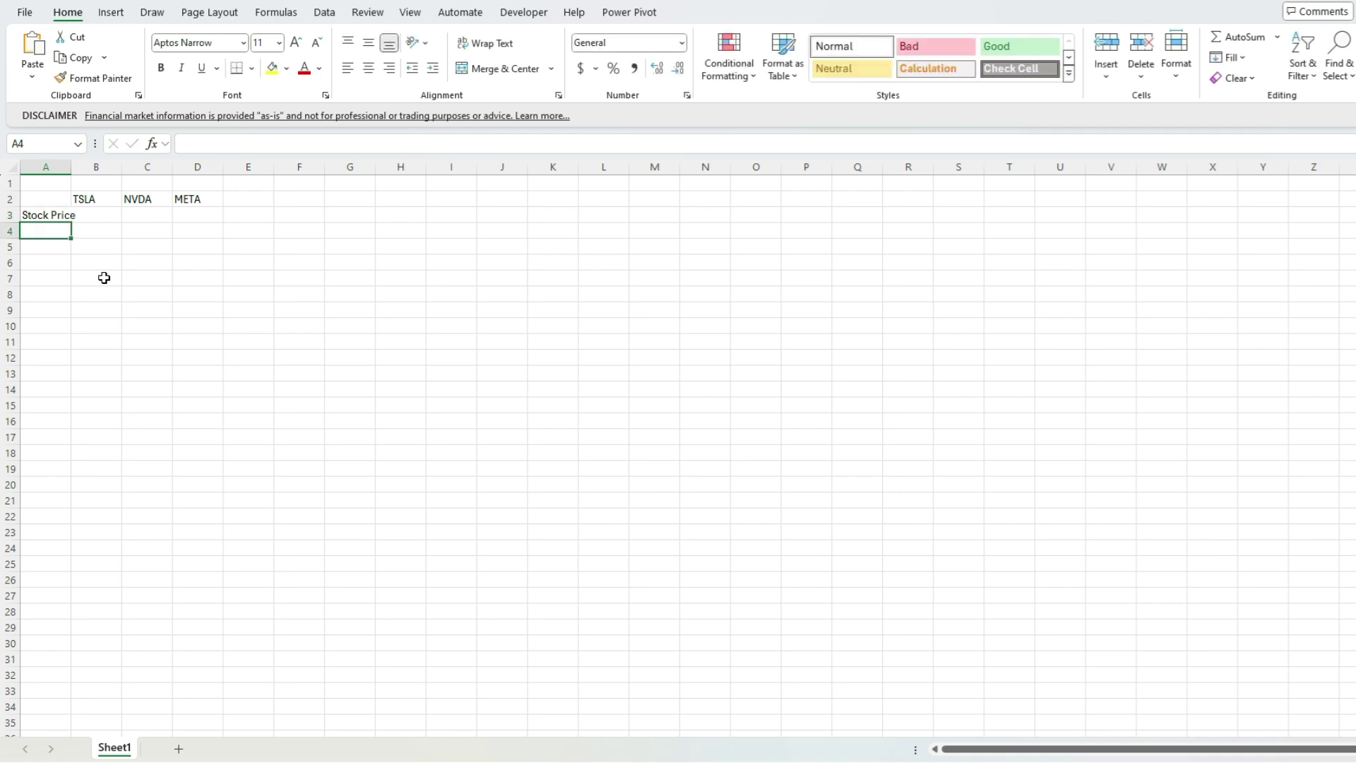
{"action": "double_click", "coordinate": [71, 168]}
{"action": "key", "text": "Return"}
{"action": "type", "text": "Earnings"}
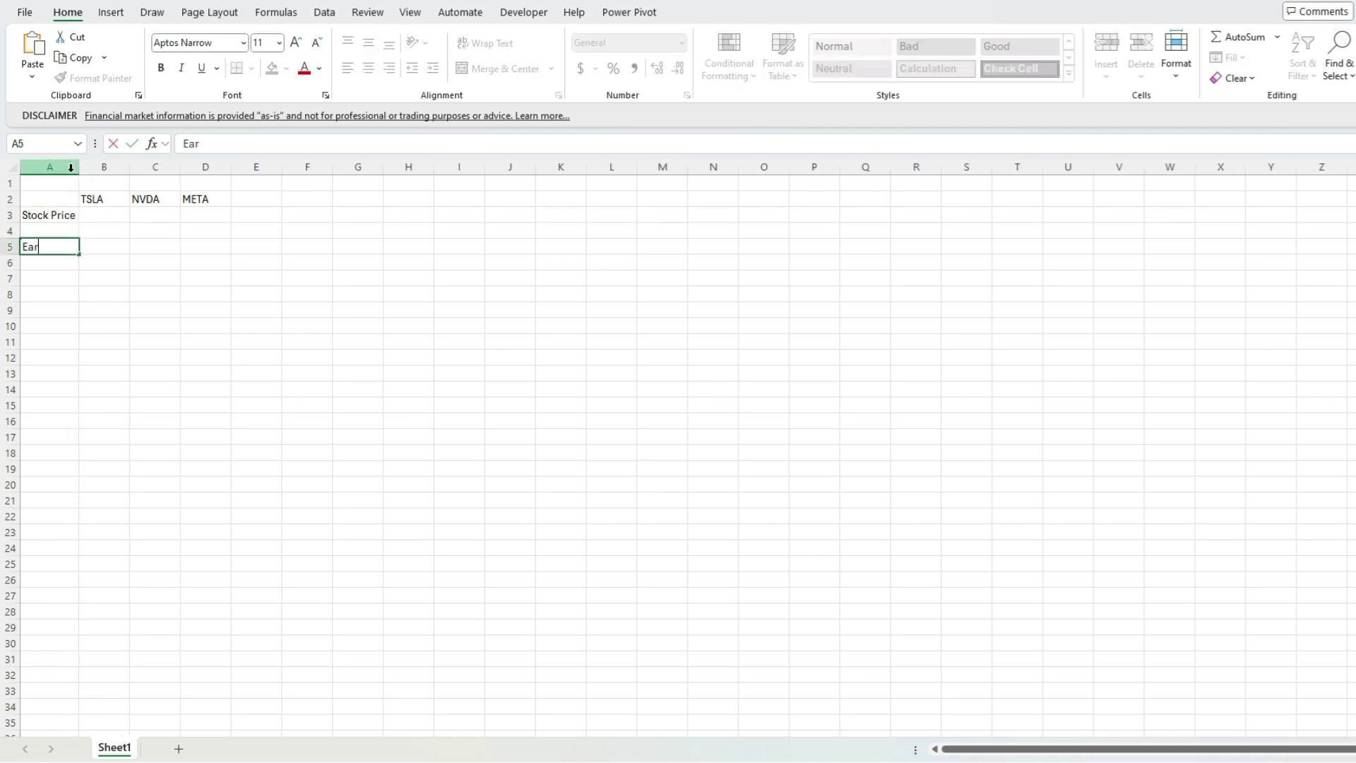
{"action": "key", "text": "Return"}
Add 'Shares Outstanding', 'EPS' and 'P/E' labels in A6, A7 and A9, then autofit column A
{"action": "type", "text": "Shares"}
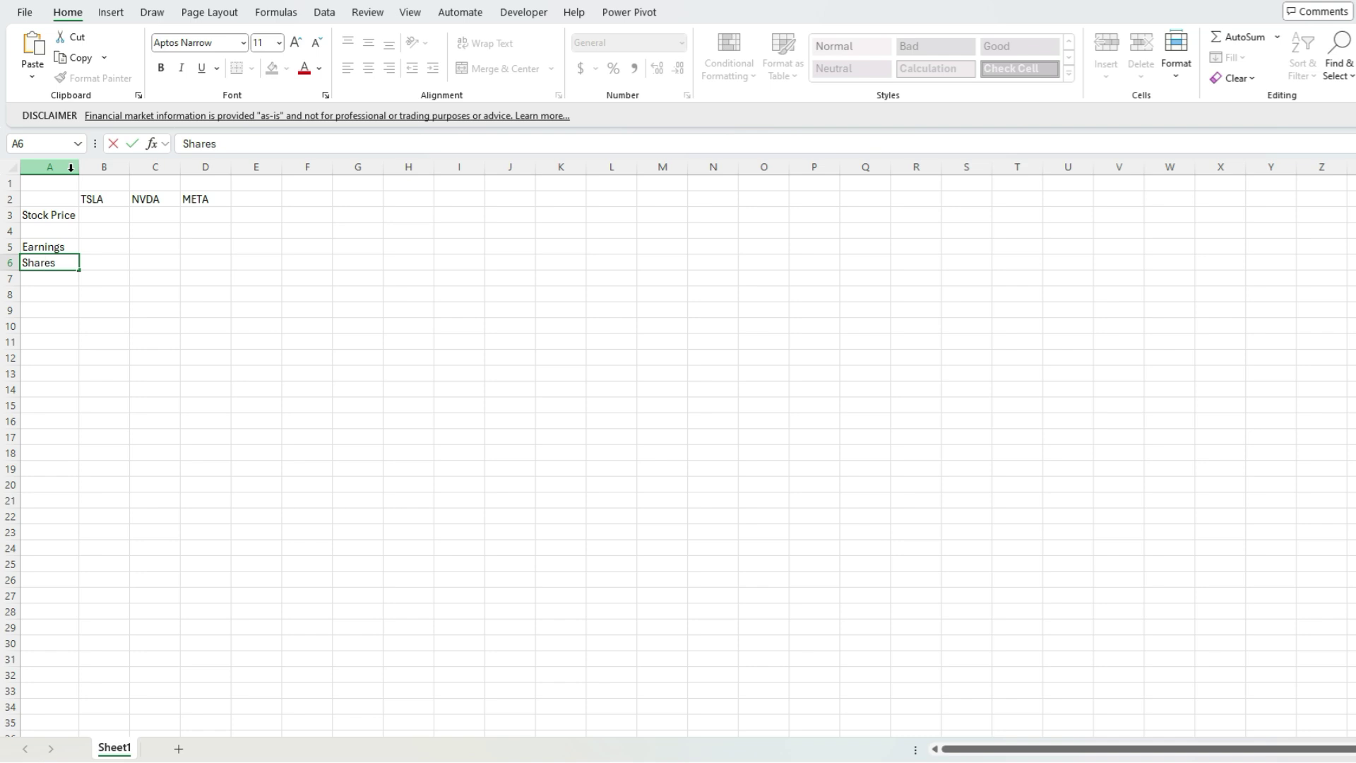
{"action": "type", "text": " Outstanding"}
{"action": "key", "text": "Return"}
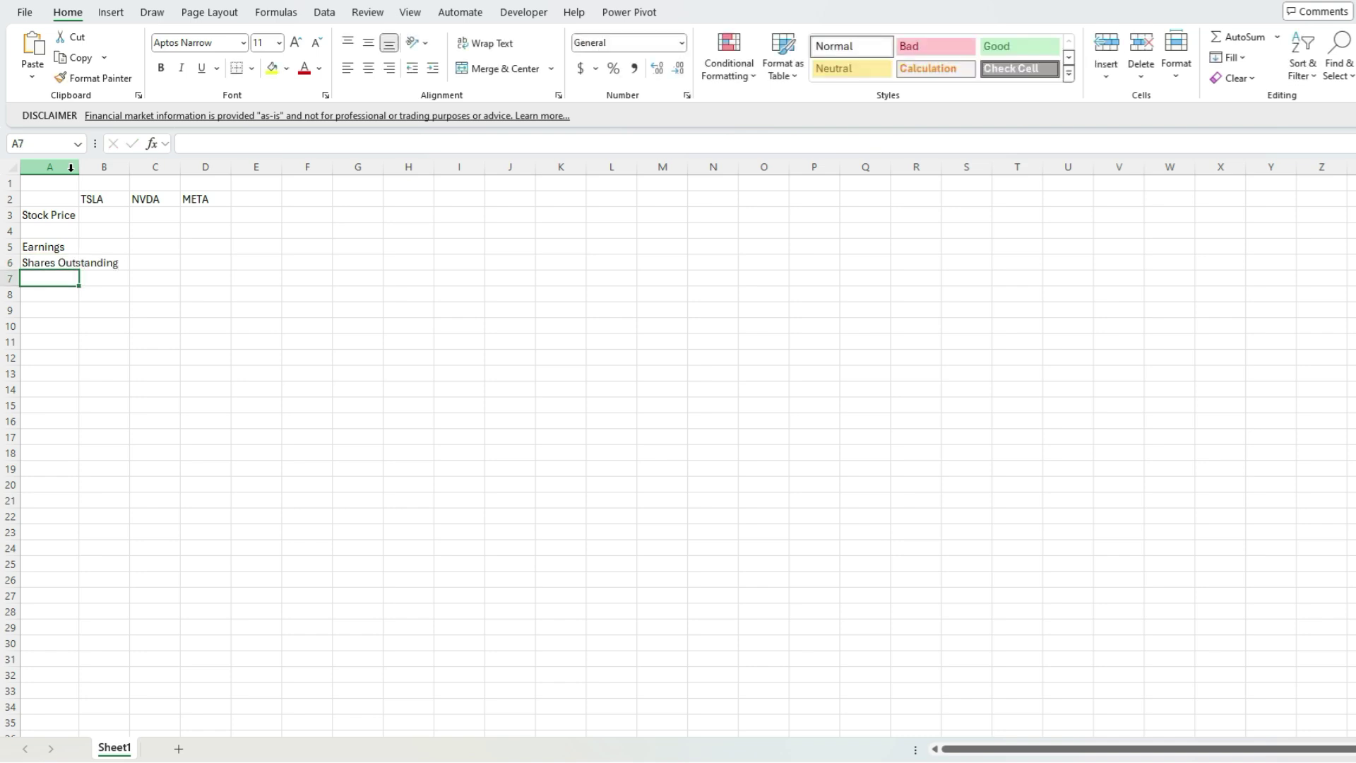
{"action": "type", "text": "EPS"}
{"action": "key", "text": "Return"}
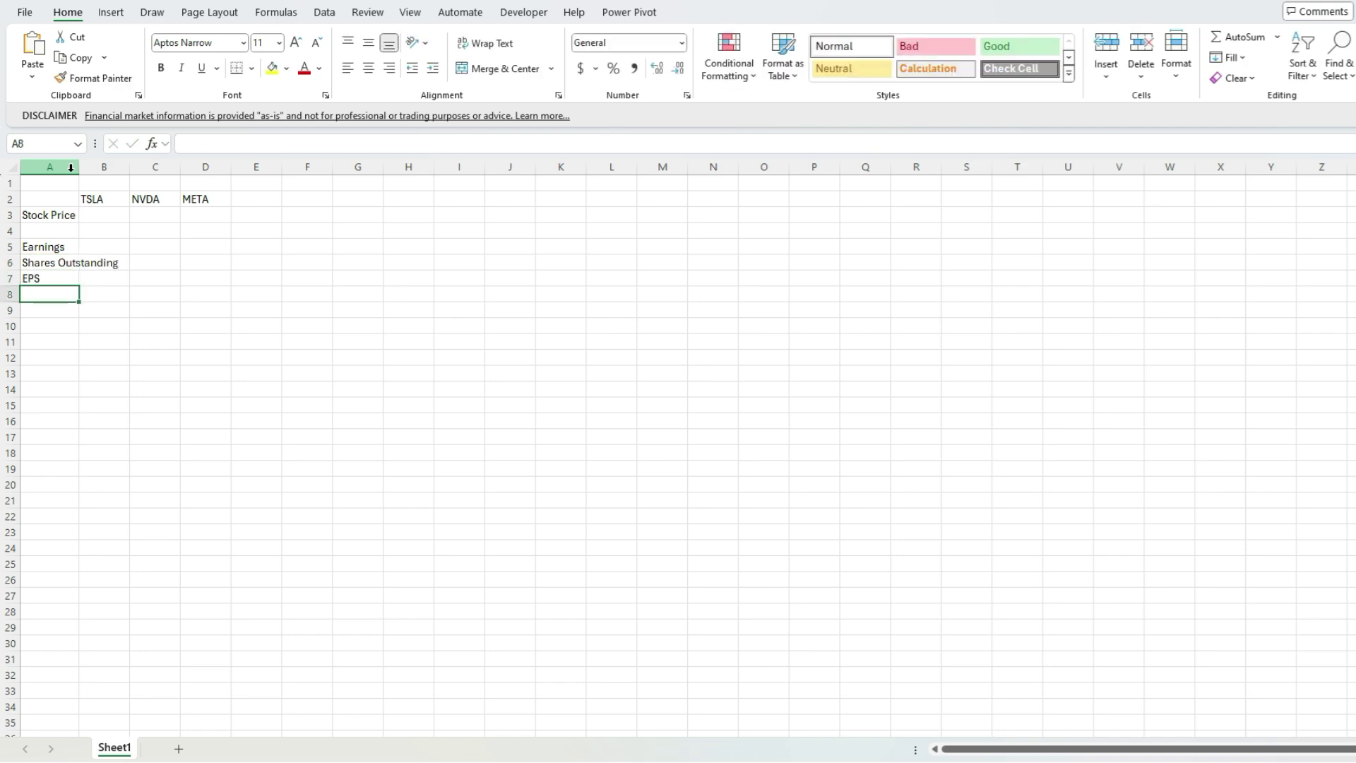
{"action": "key", "text": "Return"}
{"action": "type", "text": "P/E"}
{"action": "key", "text": "Return"}
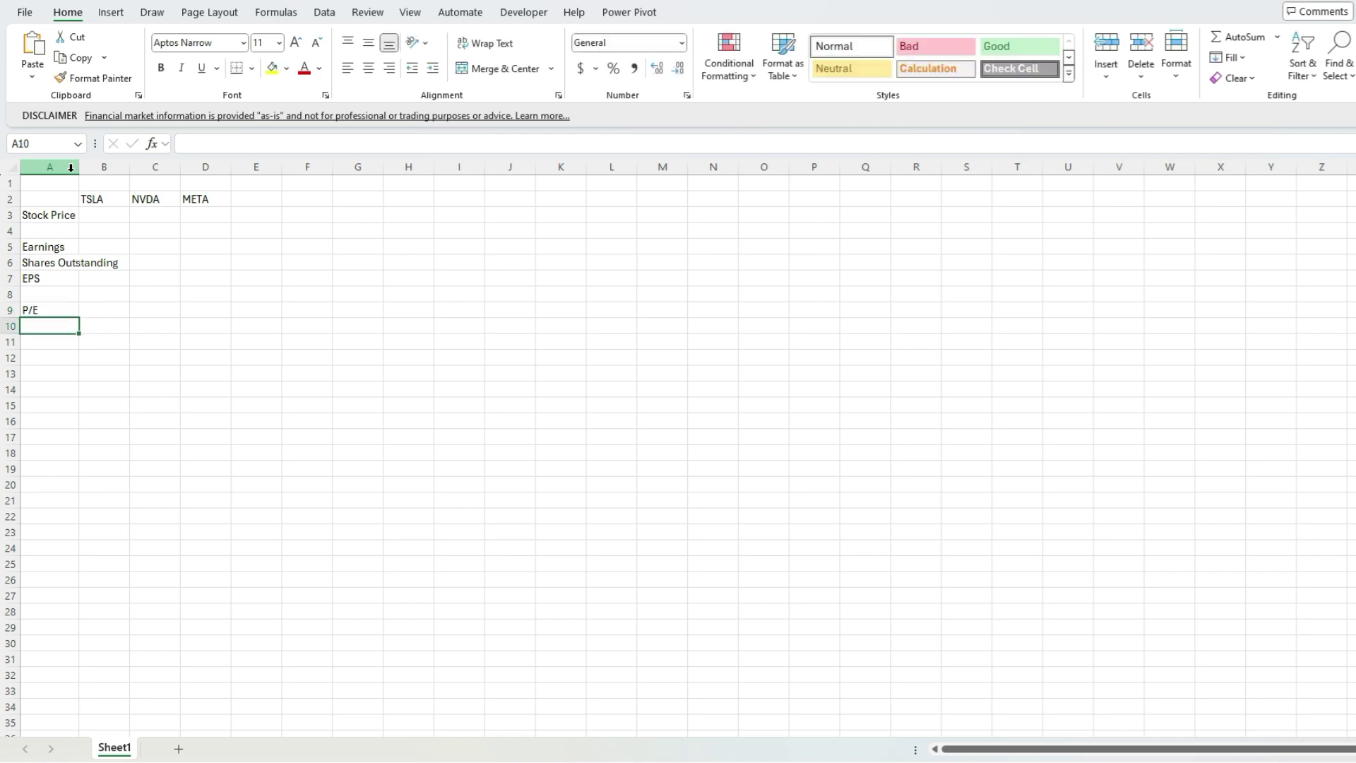
{"action": "double_click", "coordinate": [80, 166]}
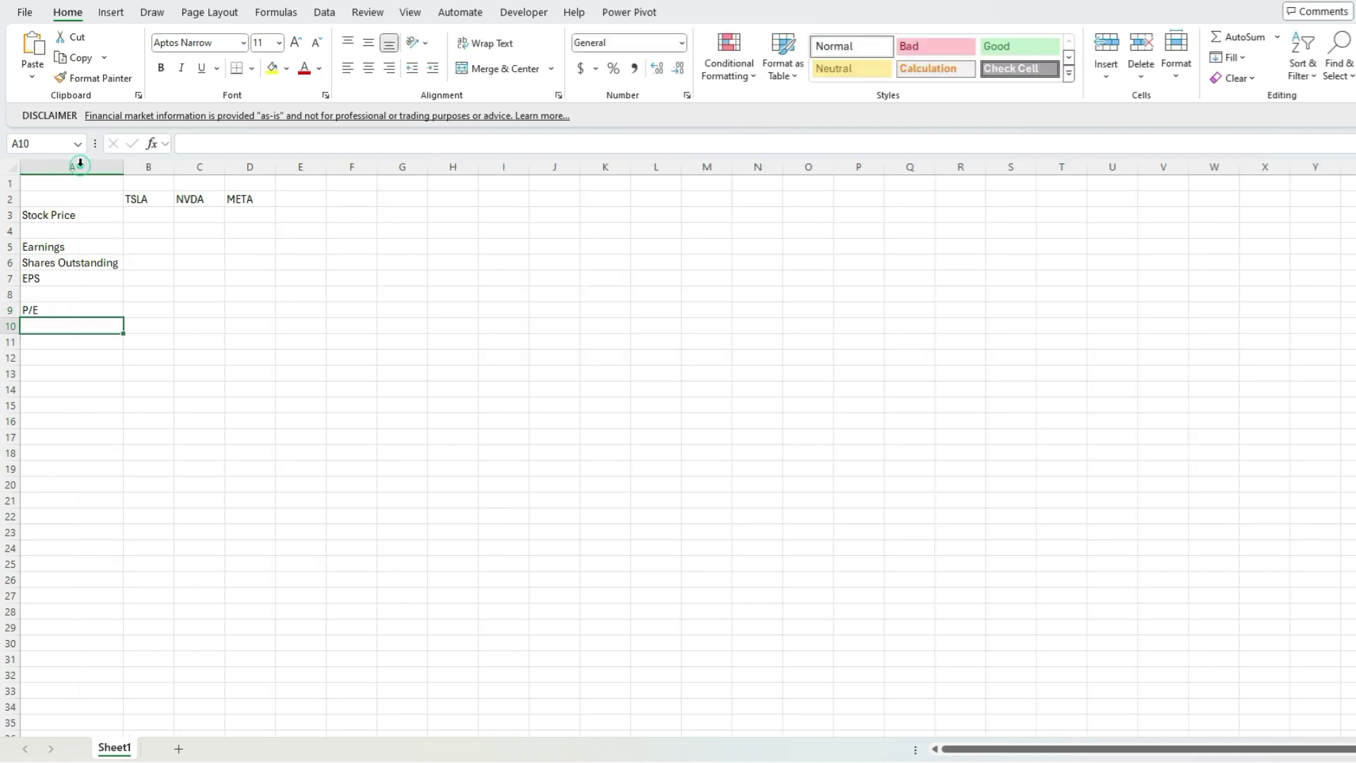
{"action": "left_click", "coordinate": [59, 312]}
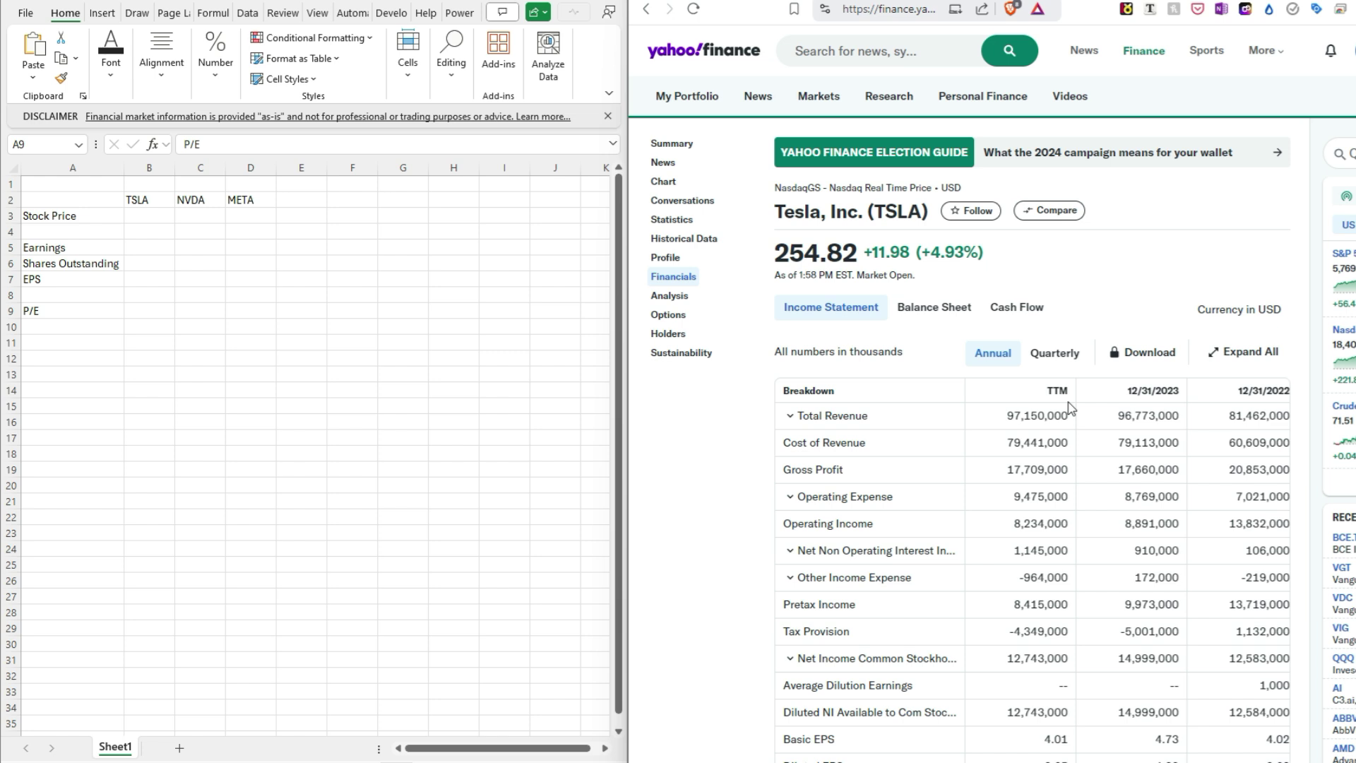
Scroll Tesla's income statement down to its EPS and average share rows
{"action": "scroll", "coordinate": [1024, 487], "scroll_direction": "down", "scroll_amount": 1}
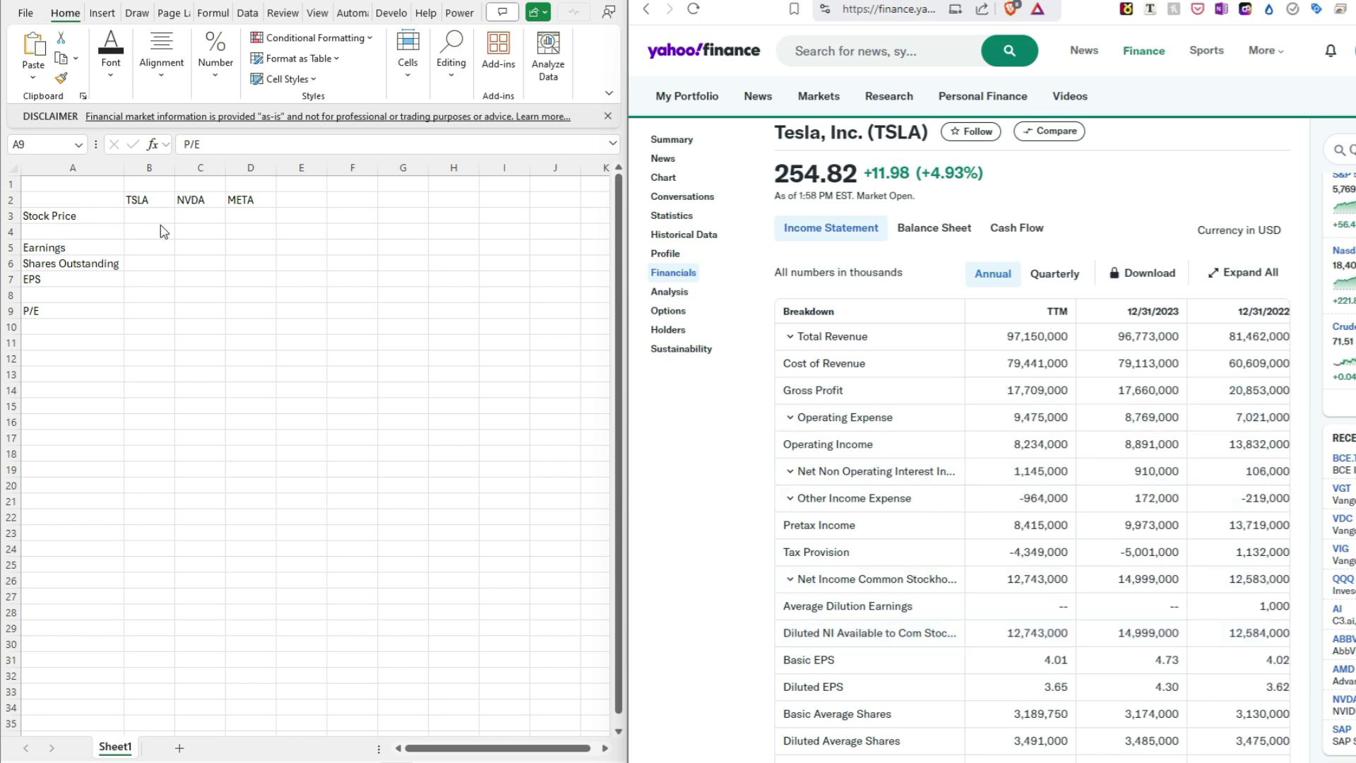
Enter TSLA's earnings 12743 in B5, stock price 255 in B3 and shares 3491 in B6
{"action": "left_click", "coordinate": [128, 247]}
{"action": "left_click", "coordinate": [127, 246]}
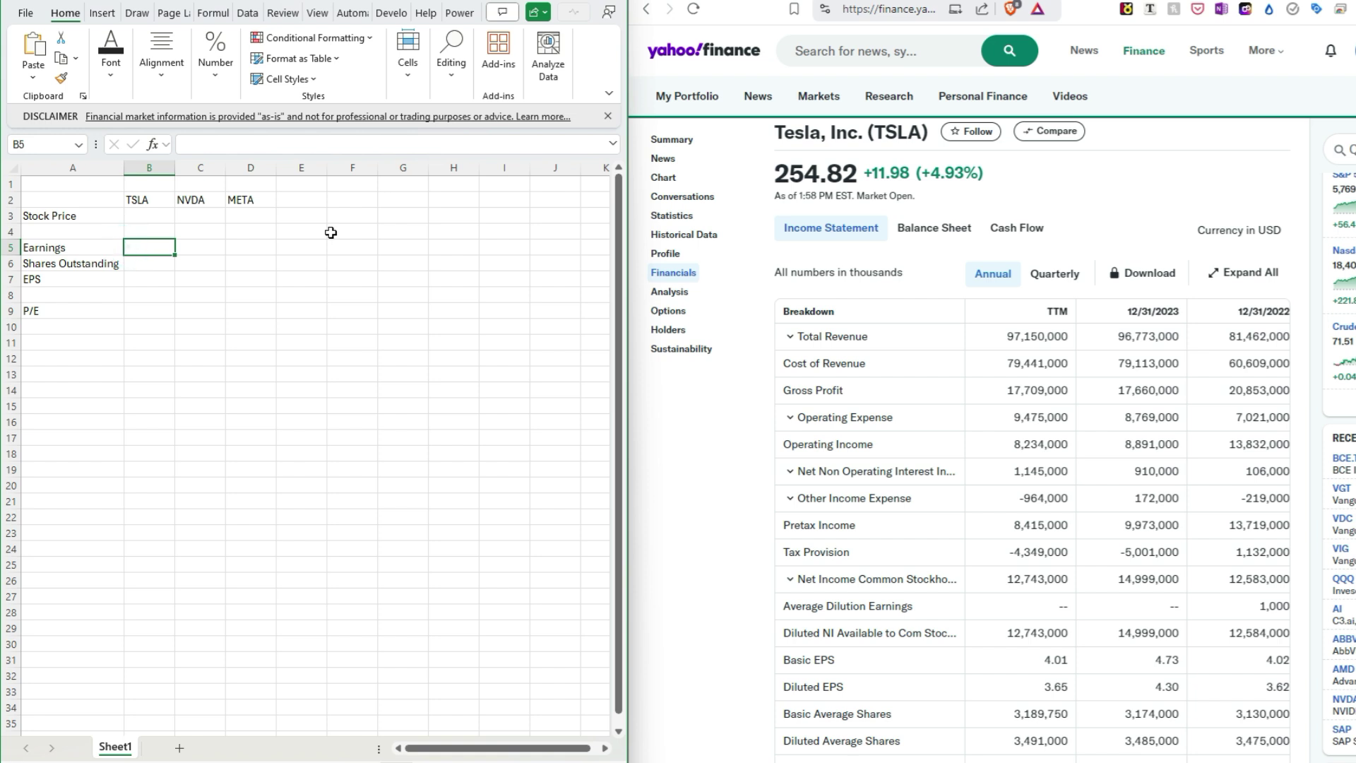
{"action": "type", "text": "12743"}
{"action": "key", "text": "Return"}
{"action": "key", "text": "Up"}
{"action": "key", "text": "Up"}
{"action": "key", "text": "Up"}
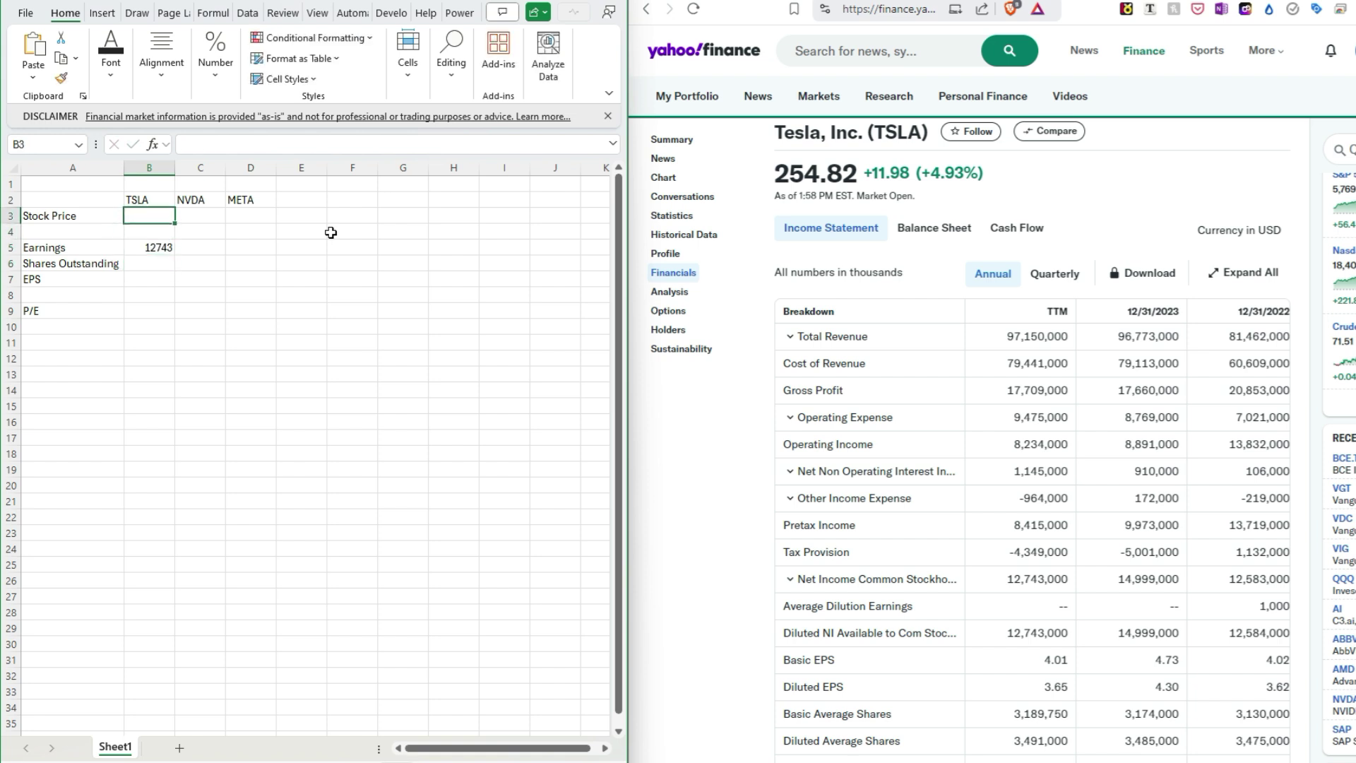
{"action": "type", "text": "255"}
{"action": "key", "text": "Return"}
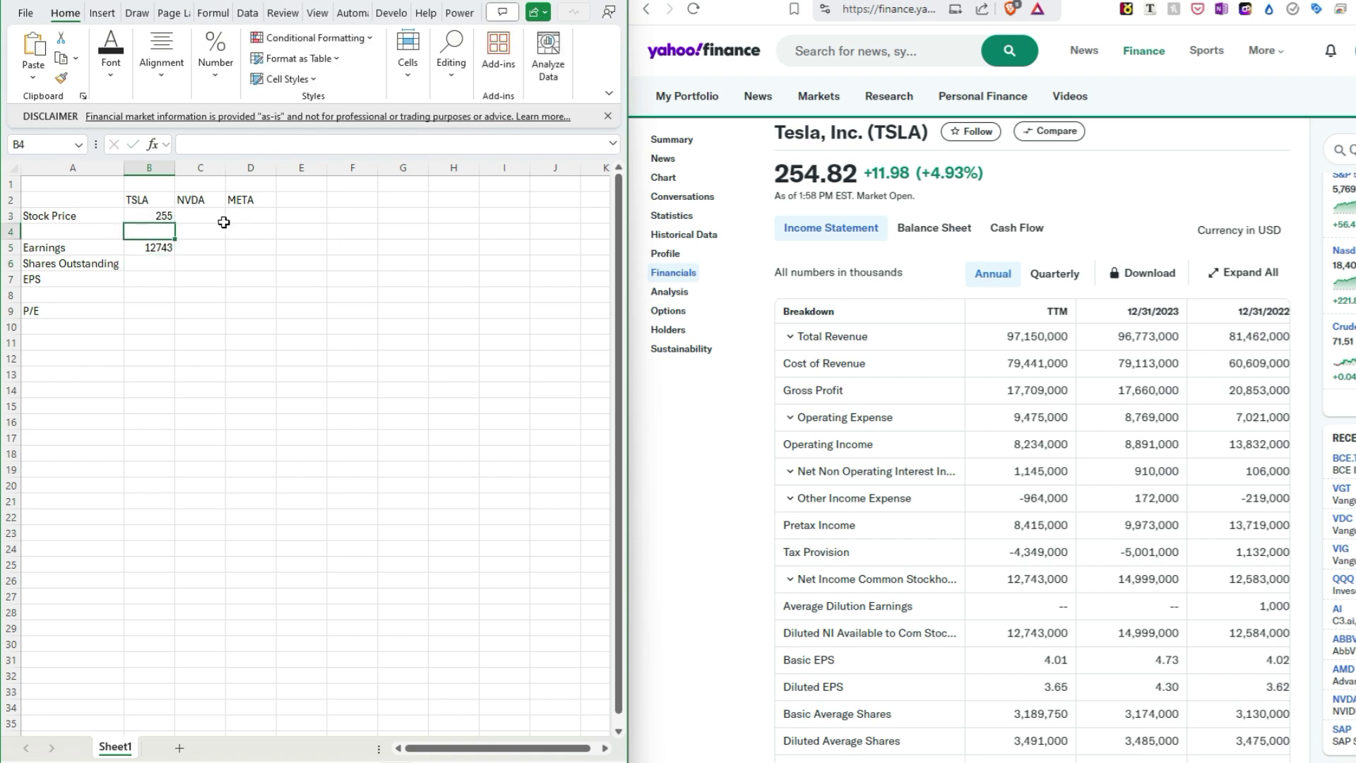
{"action": "left_click", "coordinate": [148, 261]}
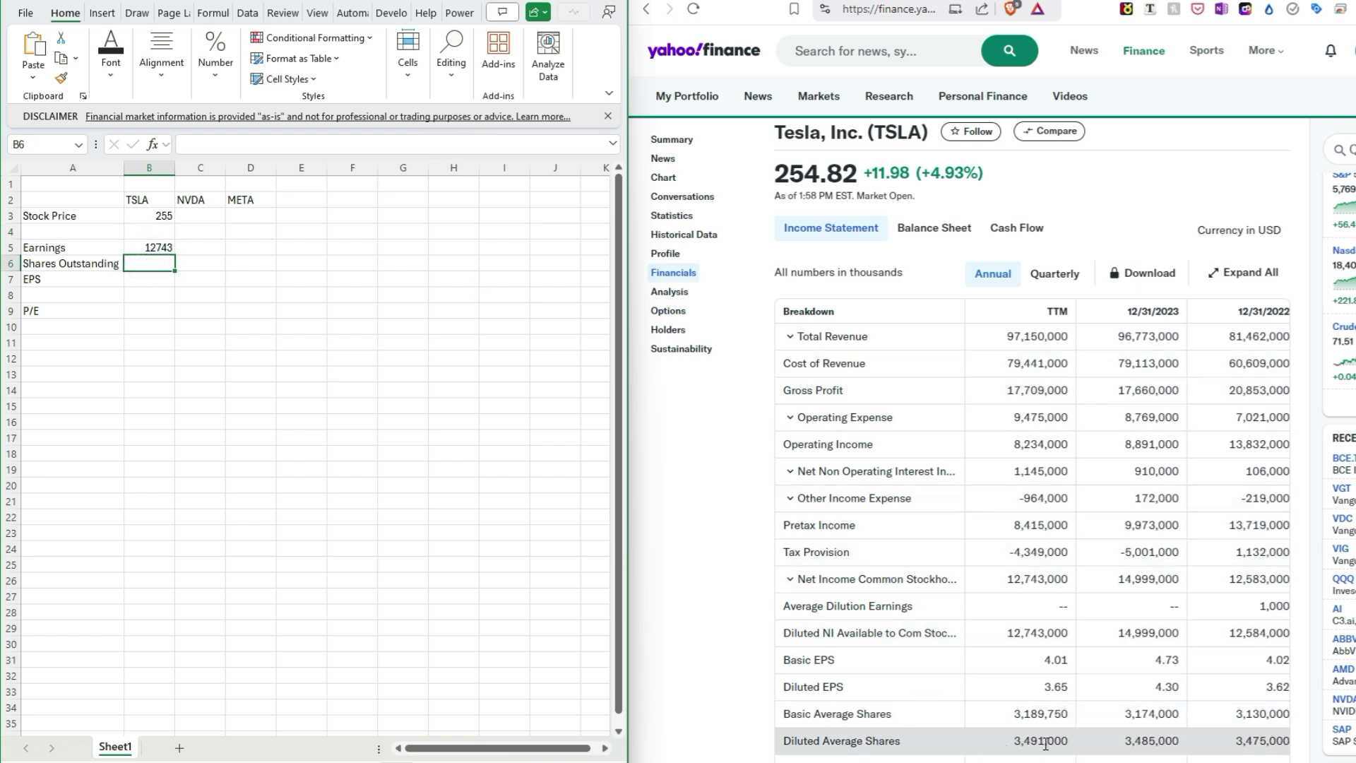
{"action": "left_click", "coordinate": [132, 265]}
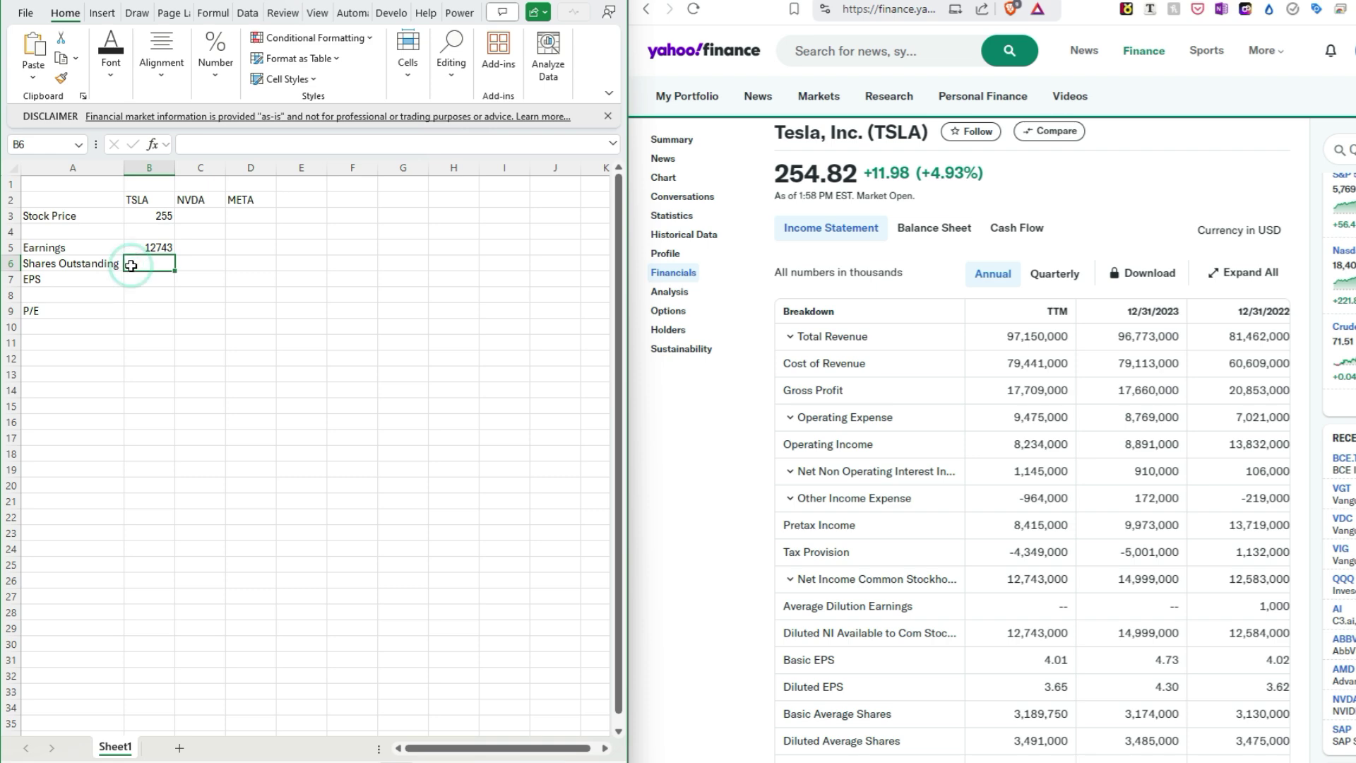
{"action": "type", "text": "3491"}
{"action": "key", "text": "Return"}
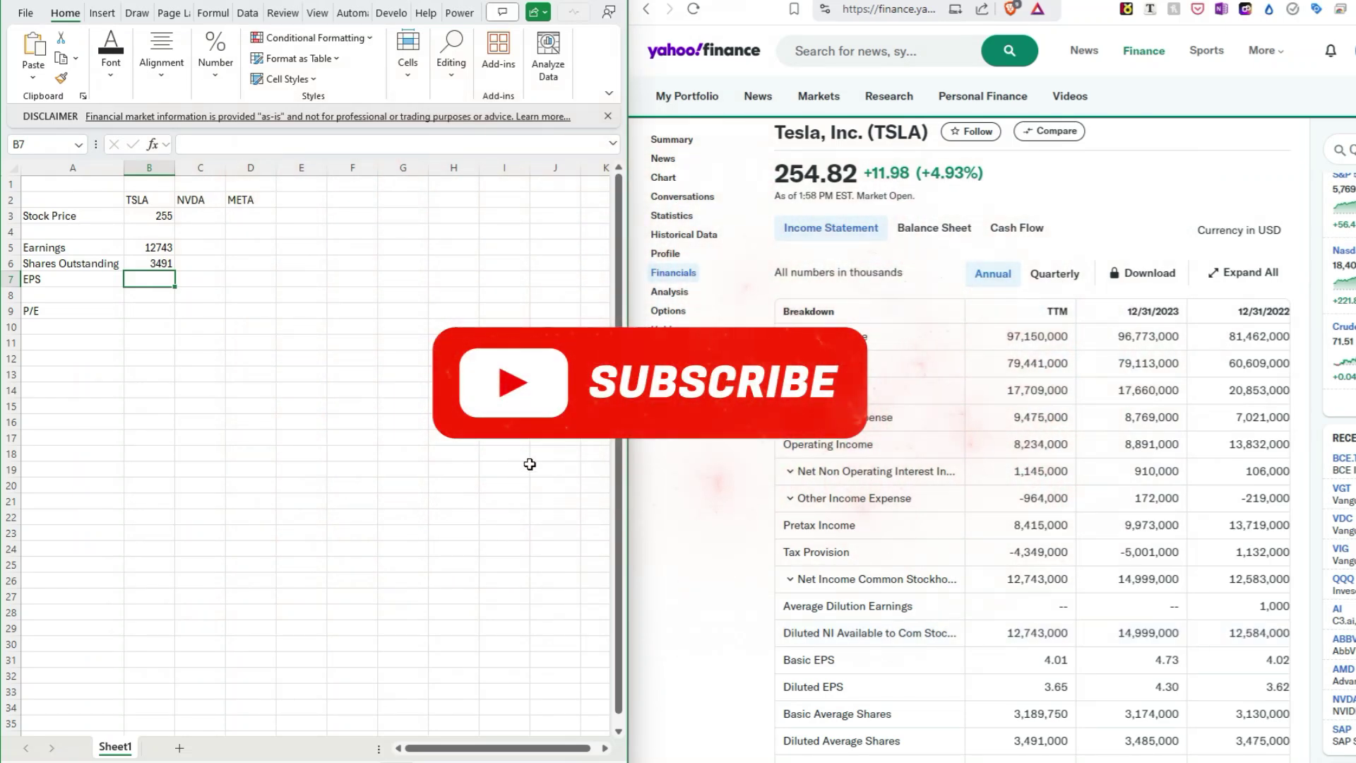
Calculate TSLA's EPS in B7 with the formula =B5/B6
{"action": "left_click", "coordinate": [165, 280]}
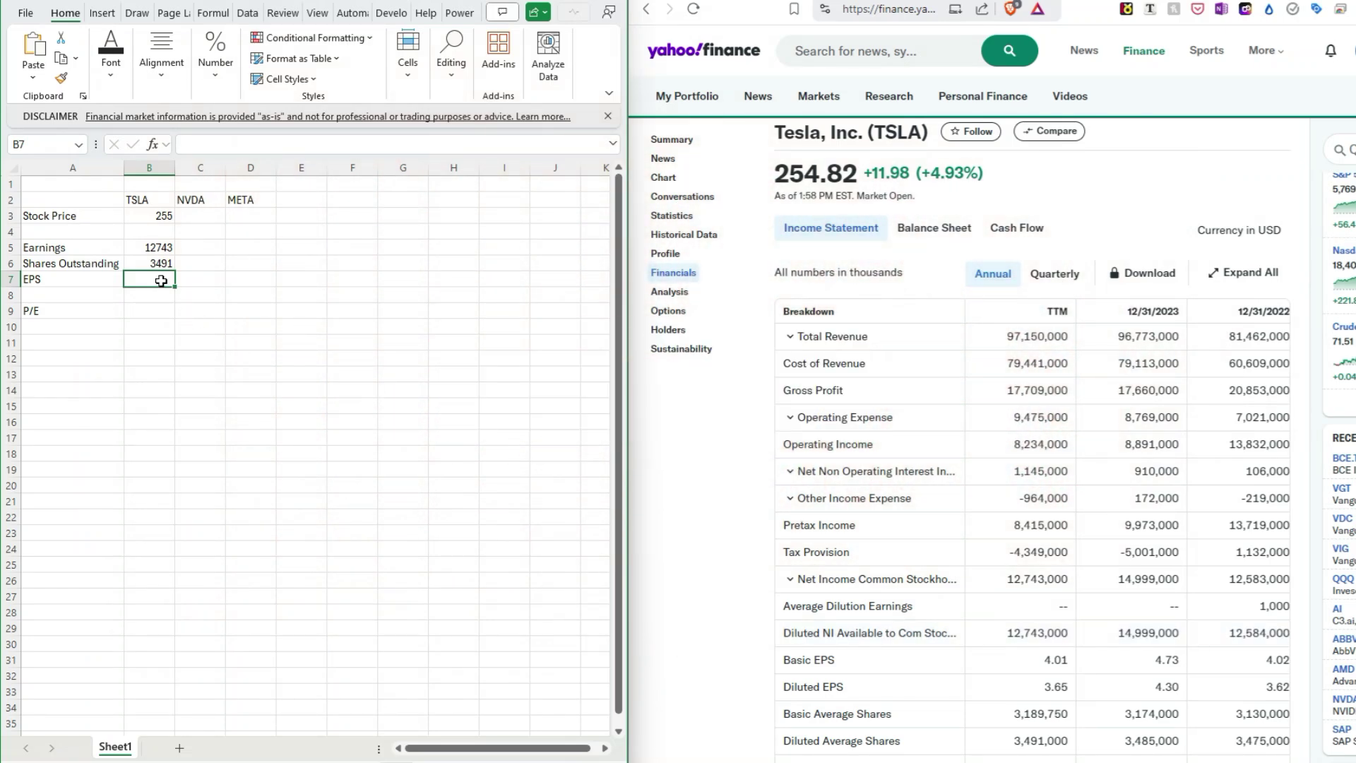
{"action": "type", "text": "="}
{"action": "key", "text": "Up"}
{"action": "key", "text": "Up"}
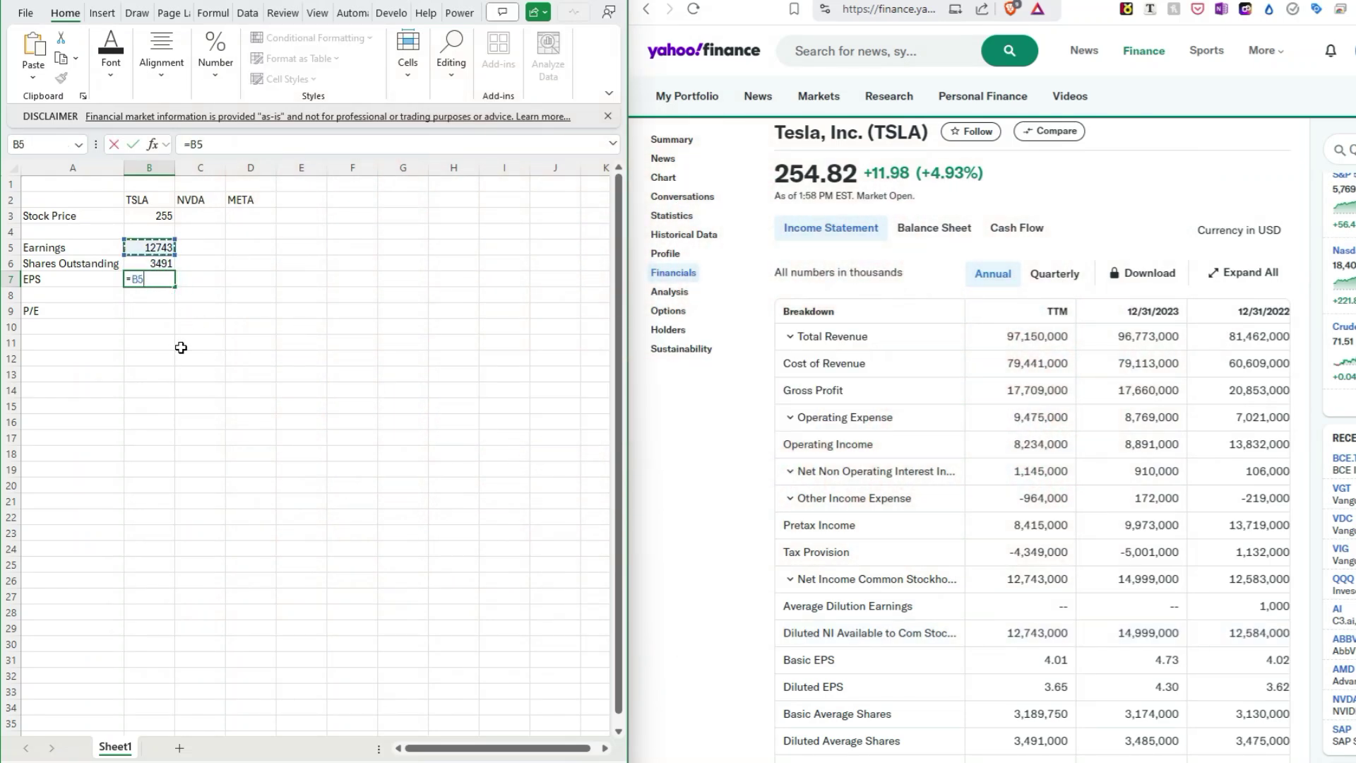
{"action": "type", "text": "/"}
{"action": "key", "text": "Up"}
{"action": "key", "text": "ctrl+Return"}
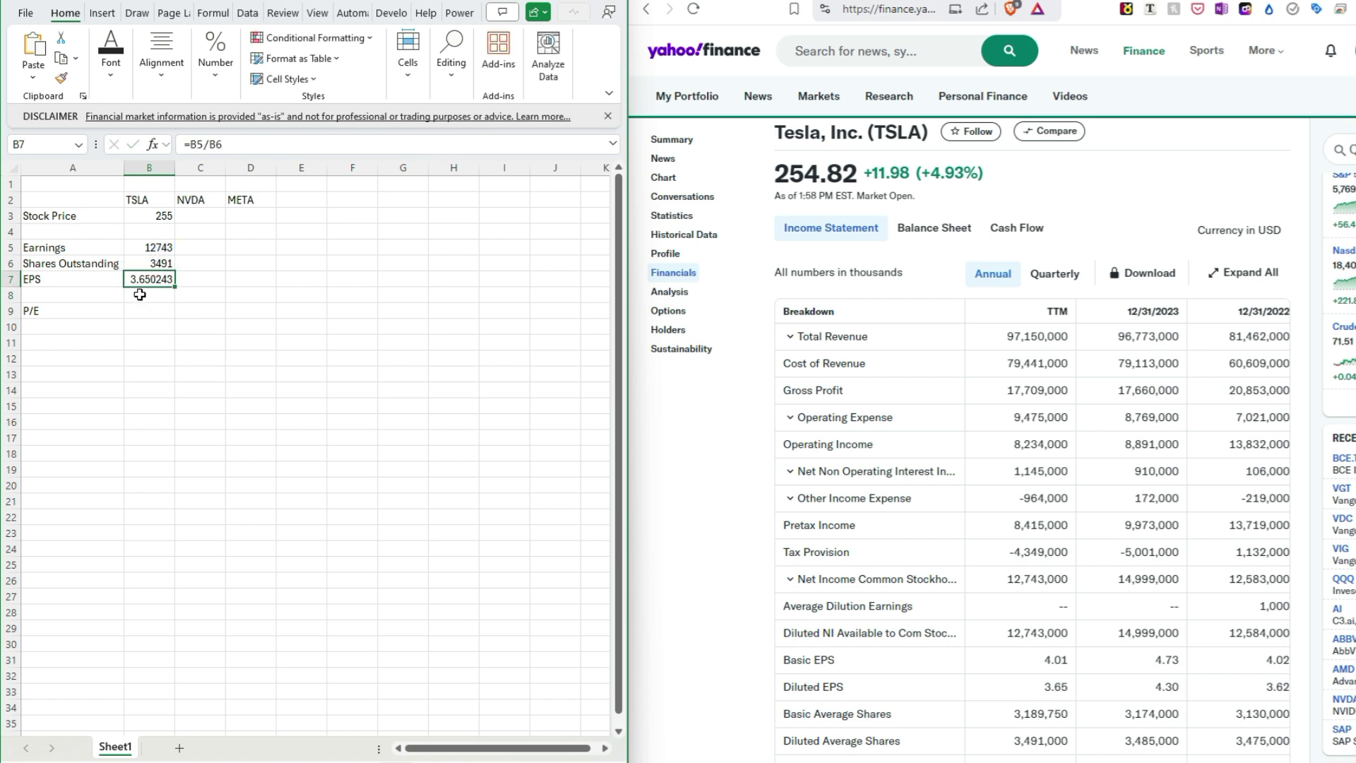
Enter =B3/B7 in B9 to compute TSLA's P/E of 69.85835
{"action": "left_click", "coordinate": [160, 313]}
{"action": "type", "text": "="}
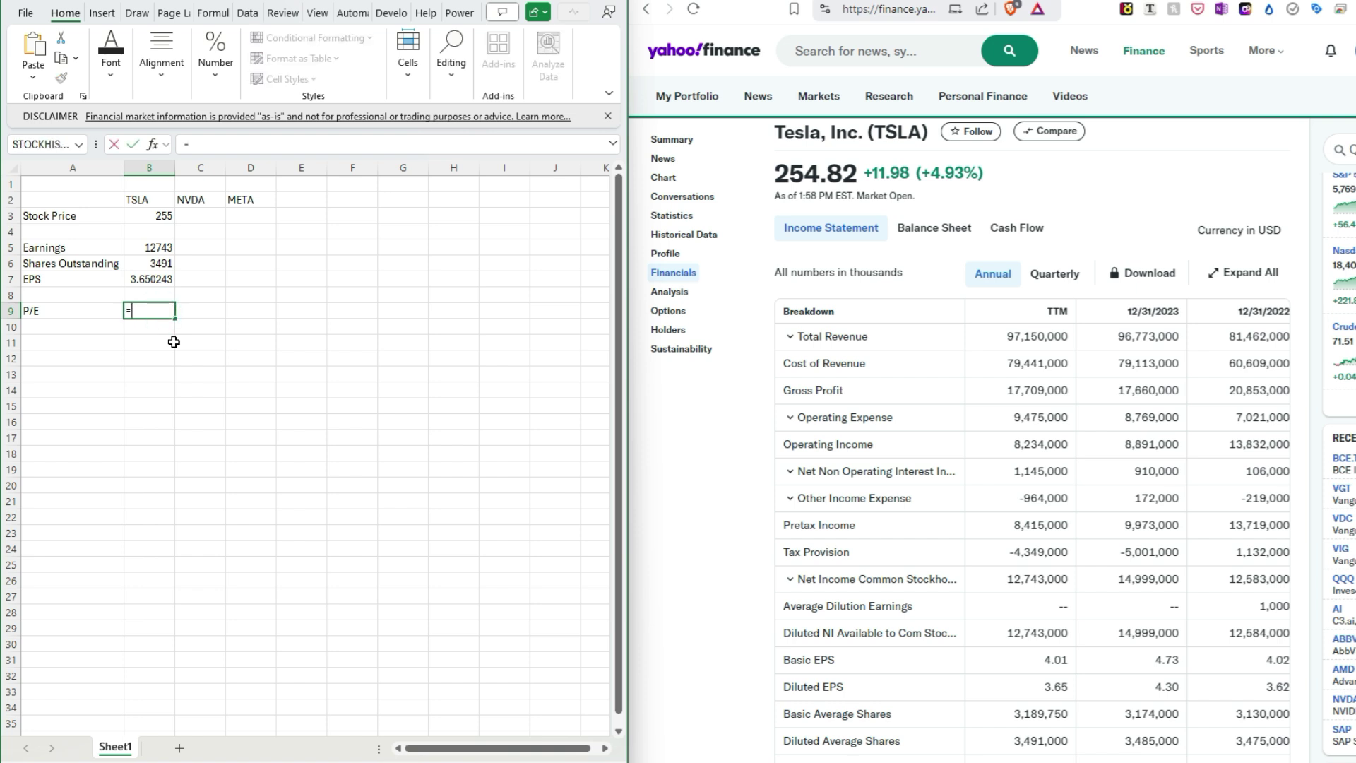
{"action": "left_click", "coordinate": [148, 219]}
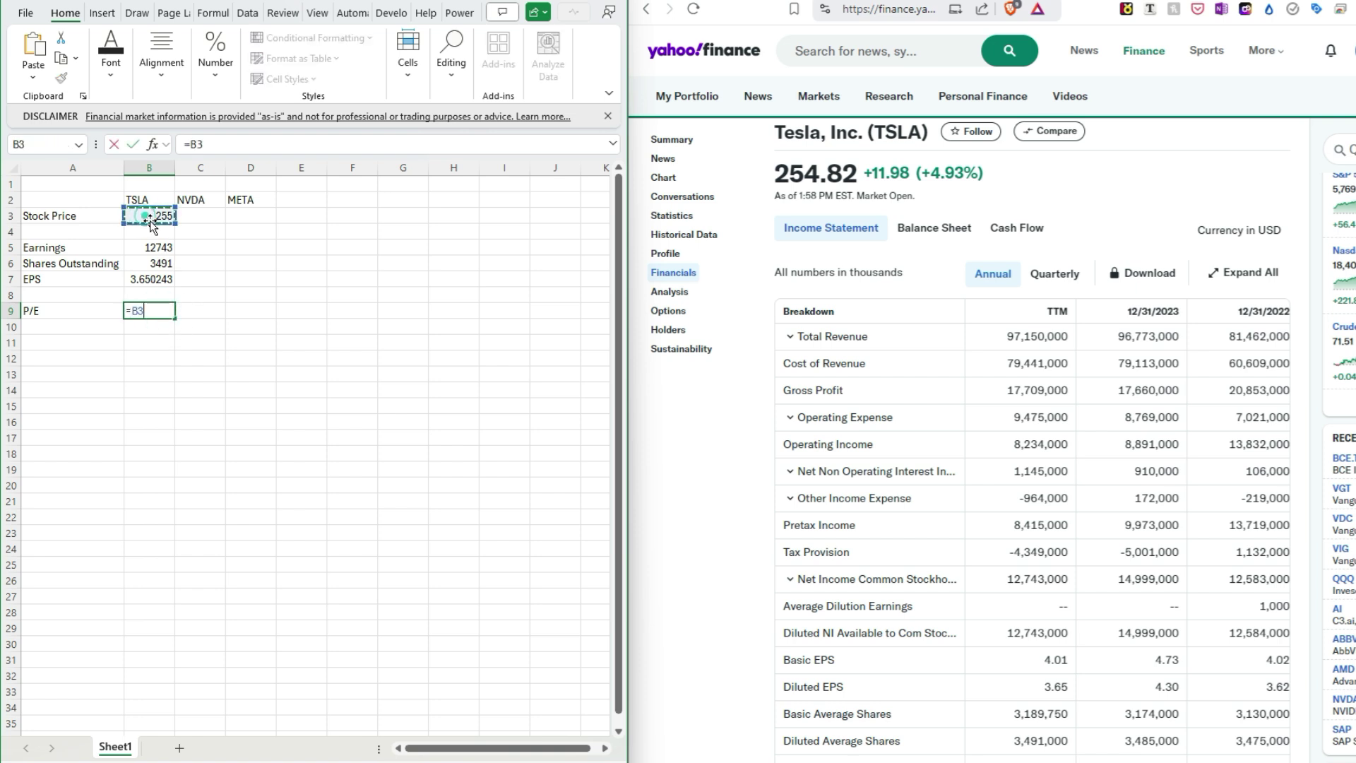
{"action": "type", "text": "/"}
{"action": "left_click", "coordinate": [149, 281]}
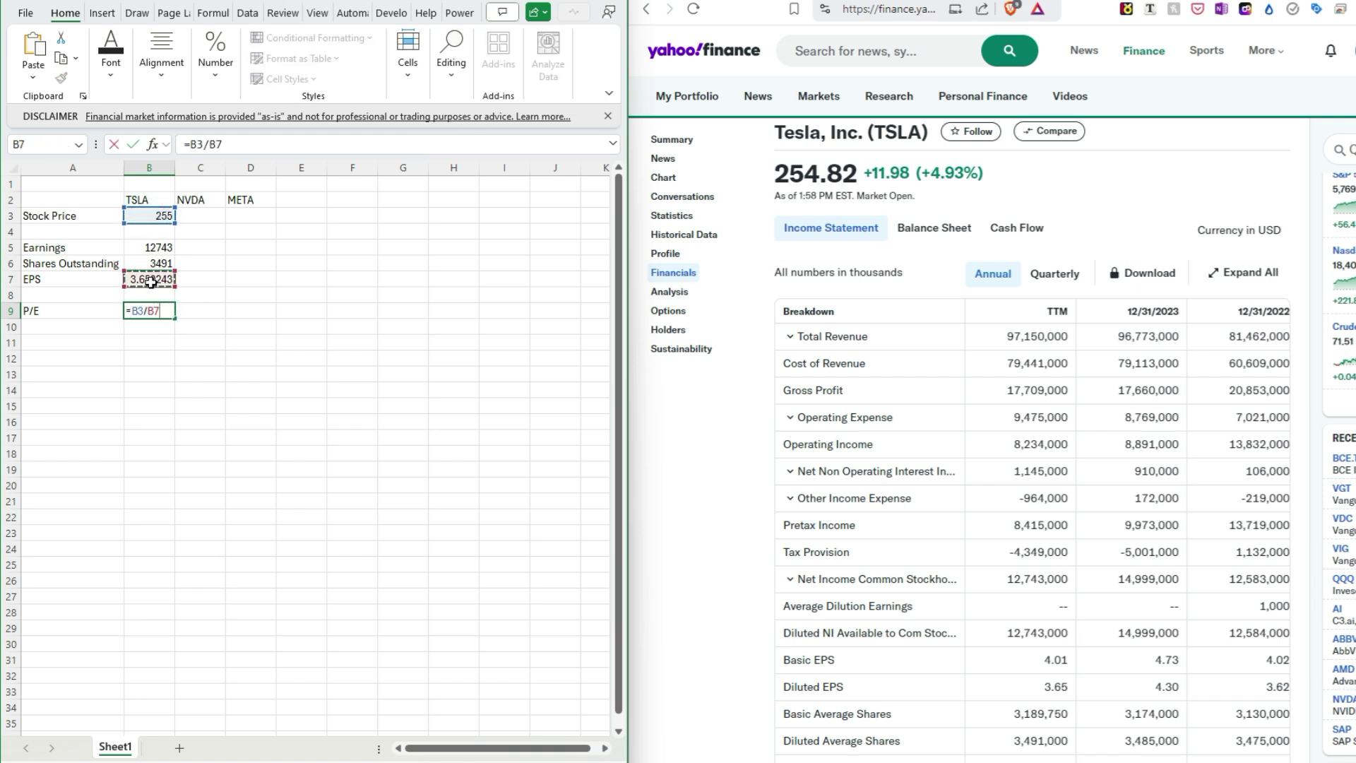
{"action": "key", "text": "ctrl+Return"}
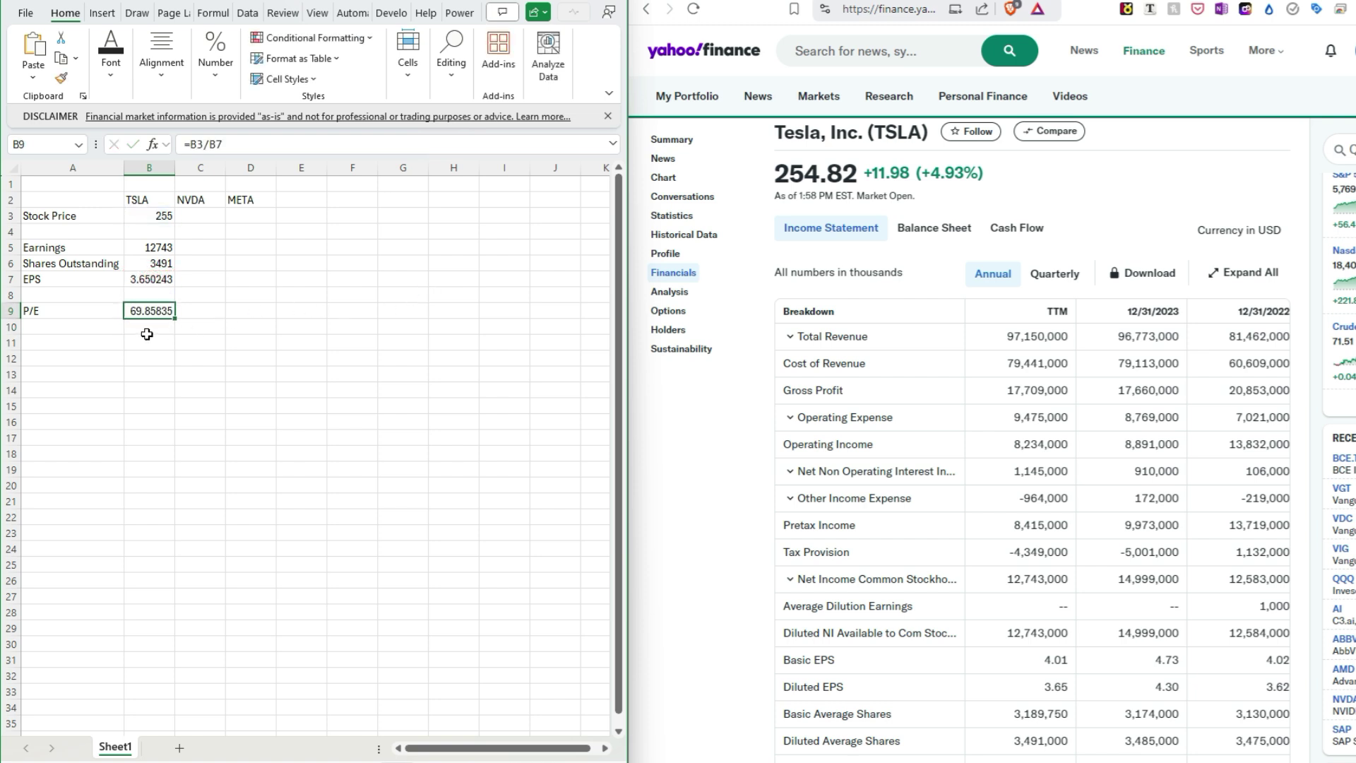
{"action": "left_click", "coordinate": [670, 221]}
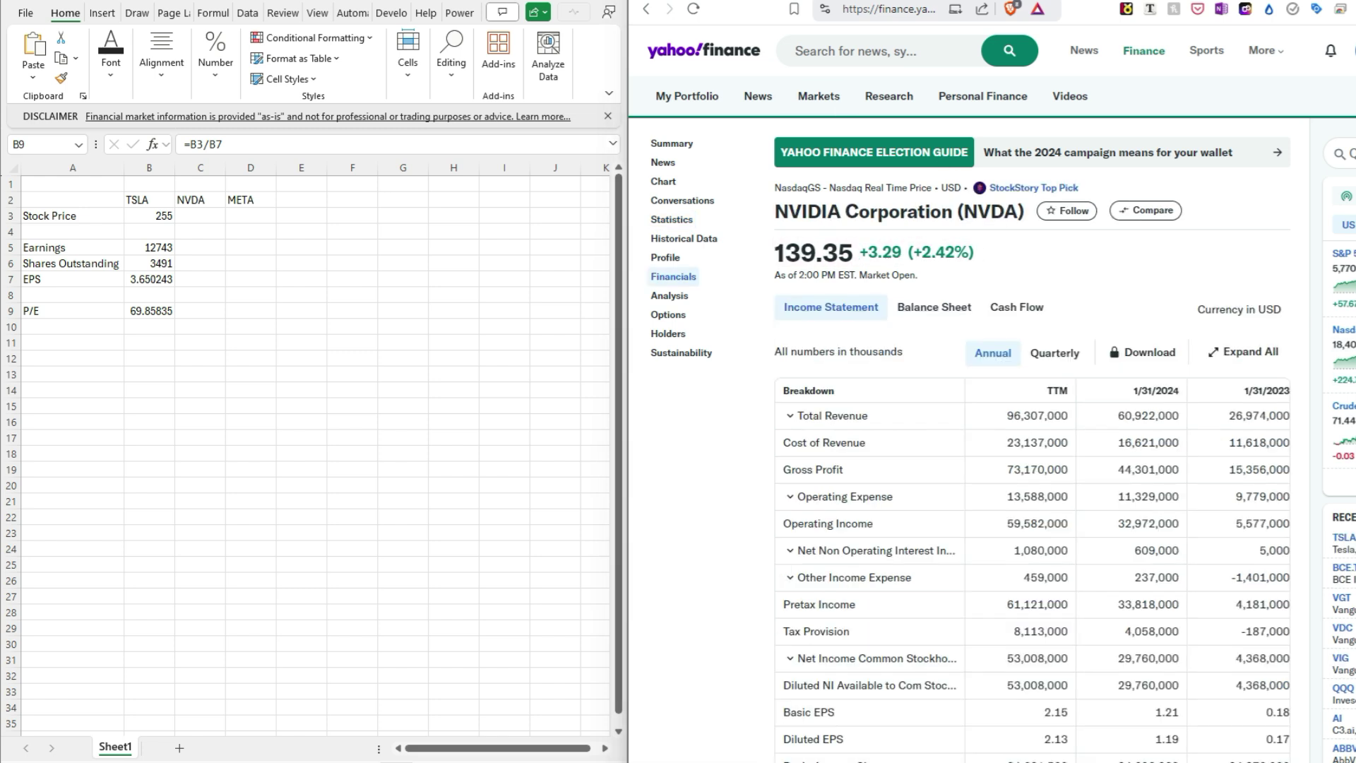
Enter NVDA's stock price 139, earnings 53008 and shares outstanding 24900 in column C
{"action": "left_click", "coordinate": [206, 215]}
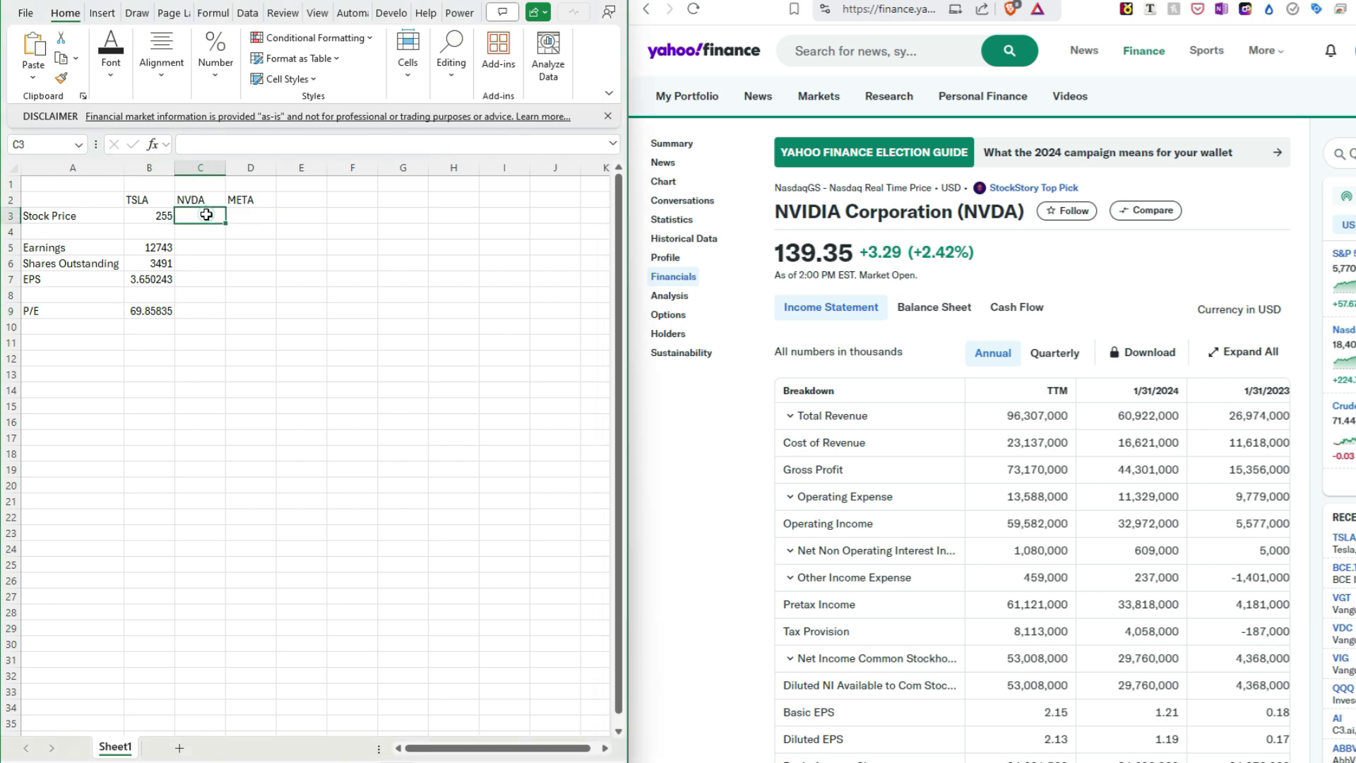
{"action": "type", "text": "139"}
{"action": "key", "text": "Return"}
{"action": "key", "text": "Return"}
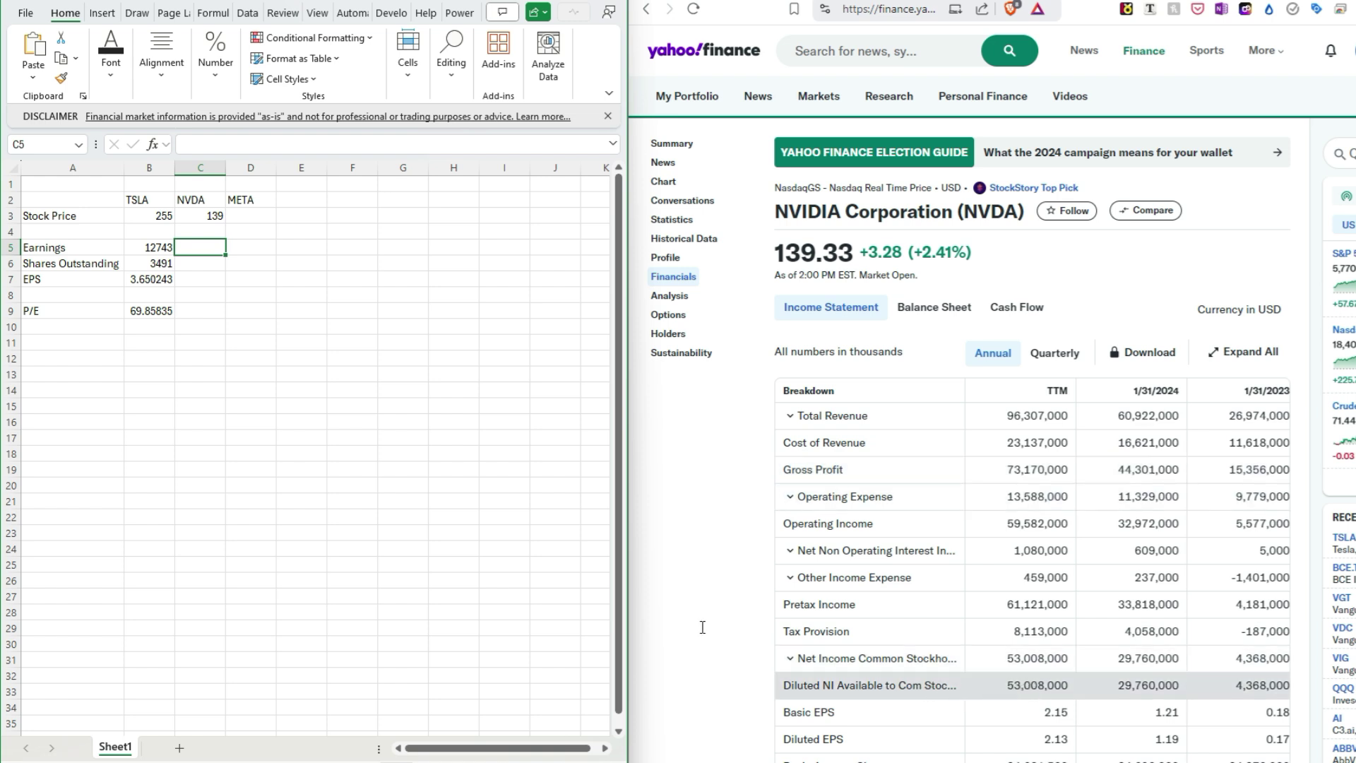
{"action": "type", "text": "53008"}
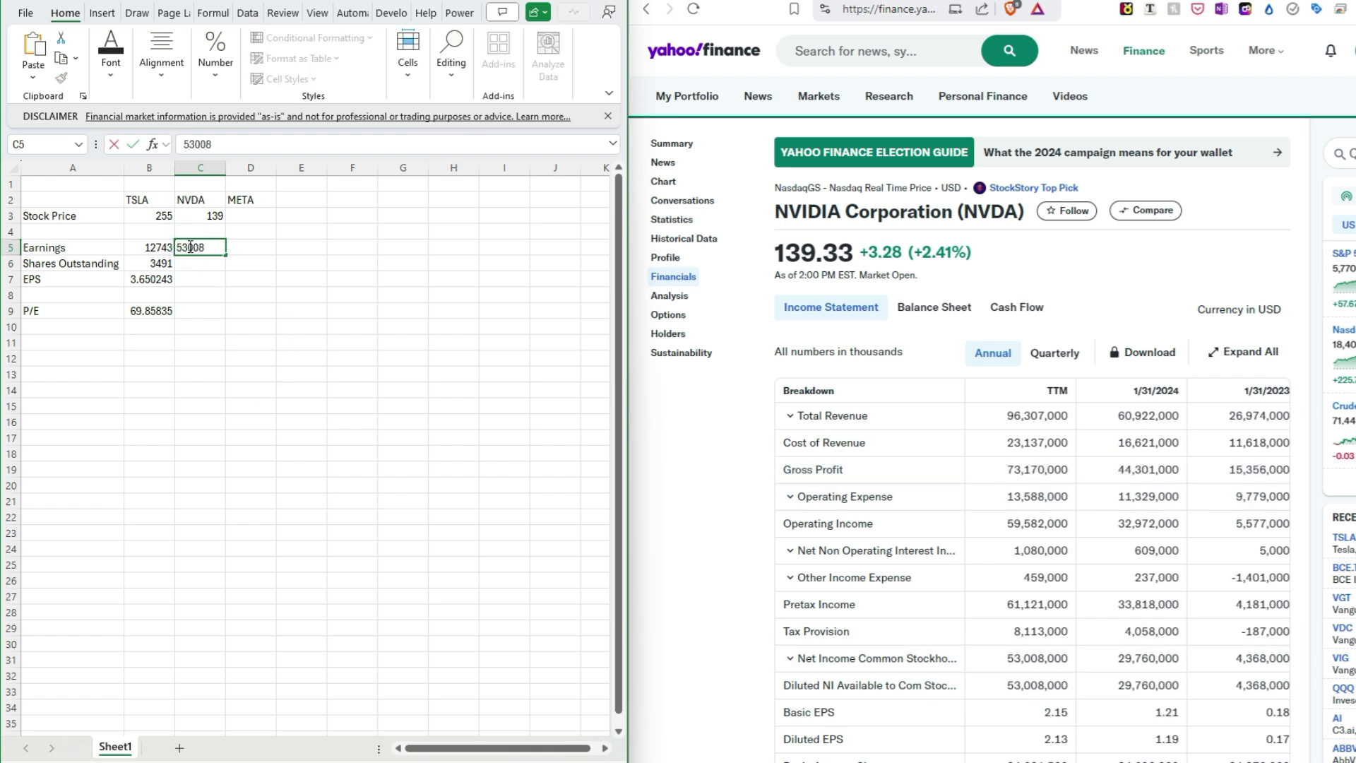
{"action": "key", "text": "Return"}
{"action": "scroll", "coordinate": [933, 509], "scroll_direction": "down", "scroll_amount": 1}
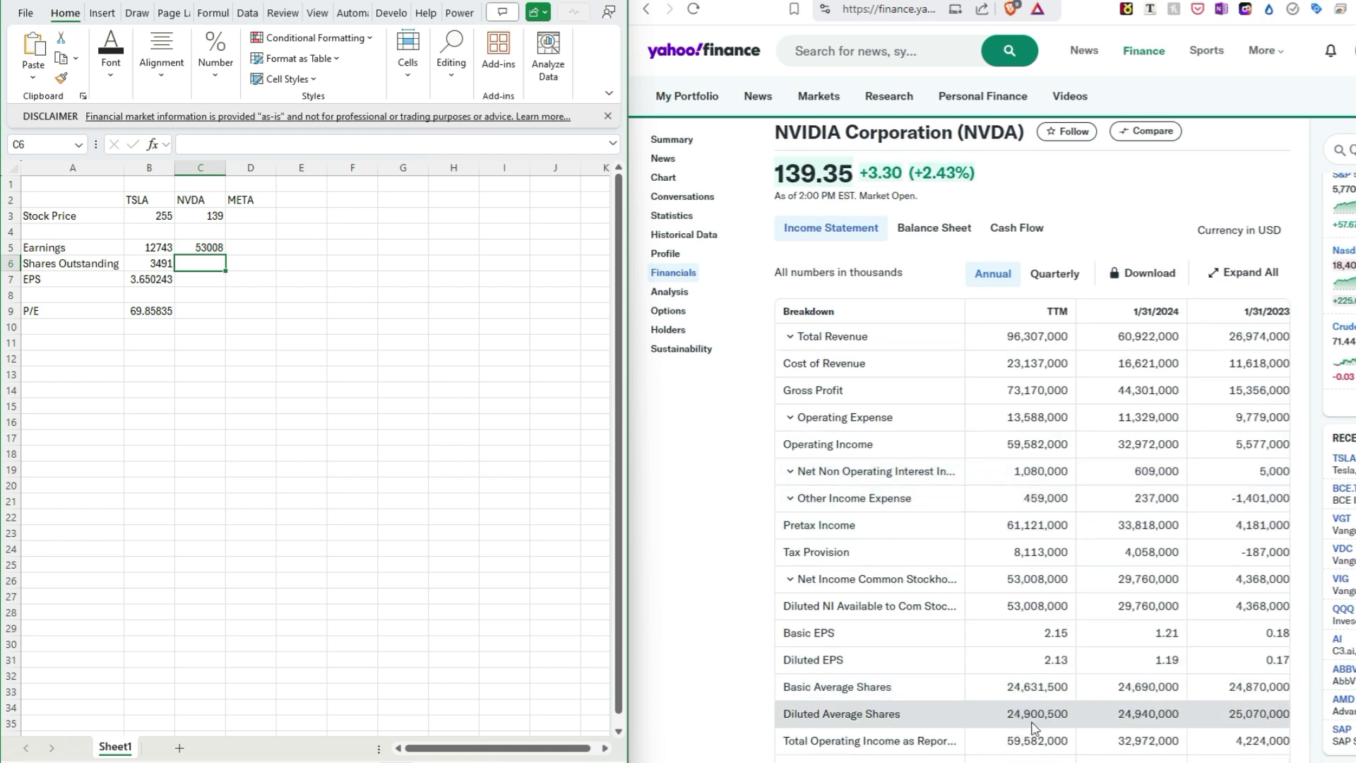
{"action": "type", "text": "24900"}
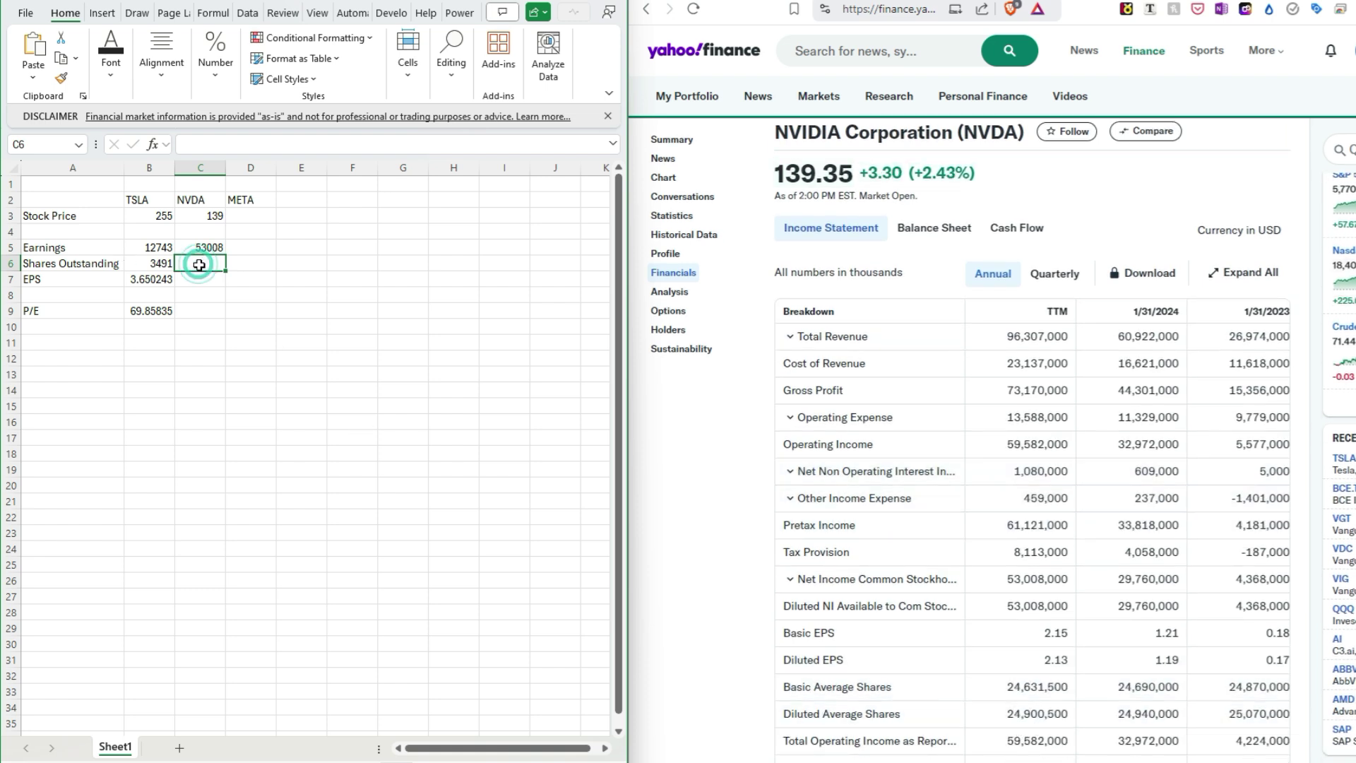
{"action": "key", "text": "Return"}
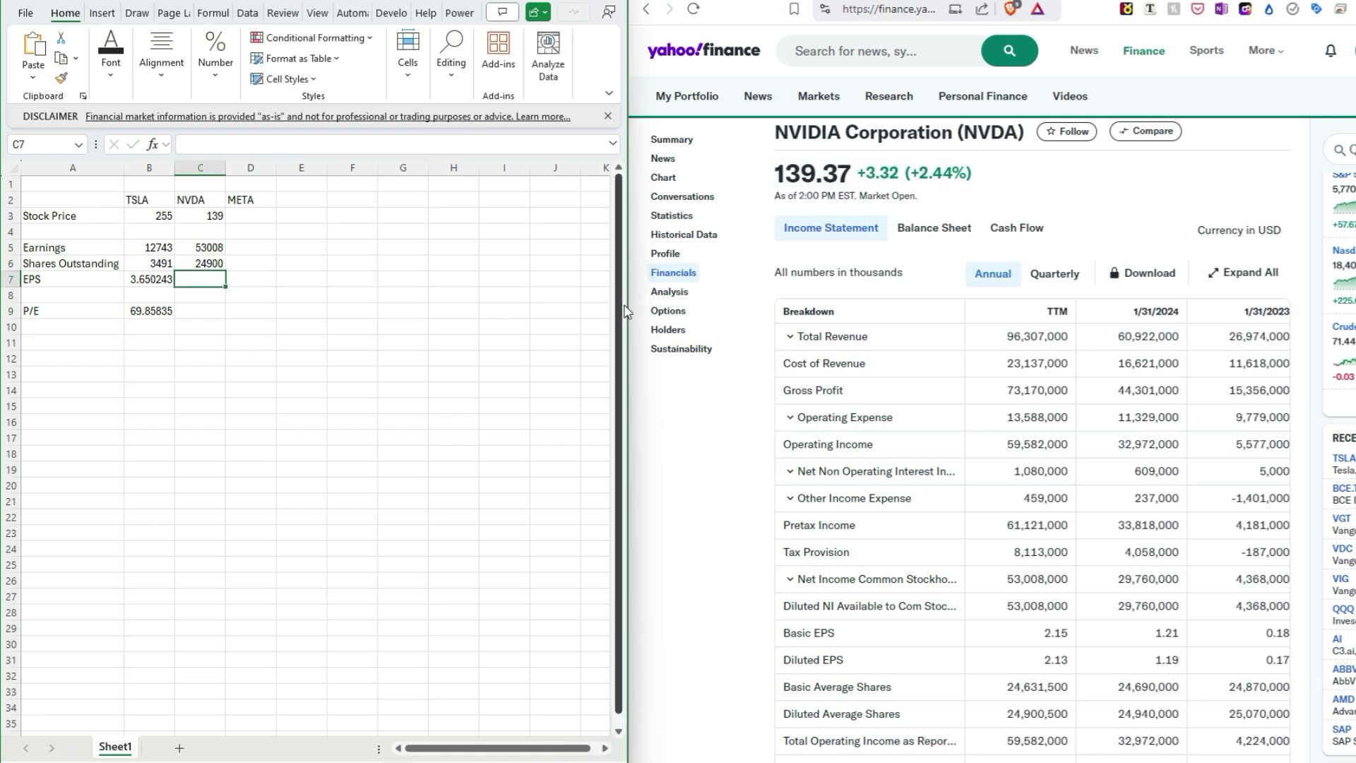
Calculate NVDA's EPS in C7 as =C5/C6, giving 2.128835
{"action": "type", "text": "="}
{"action": "key", "text": "Up"}
{"action": "key", "text": "Up"}
{"action": "type", "text": "/"}
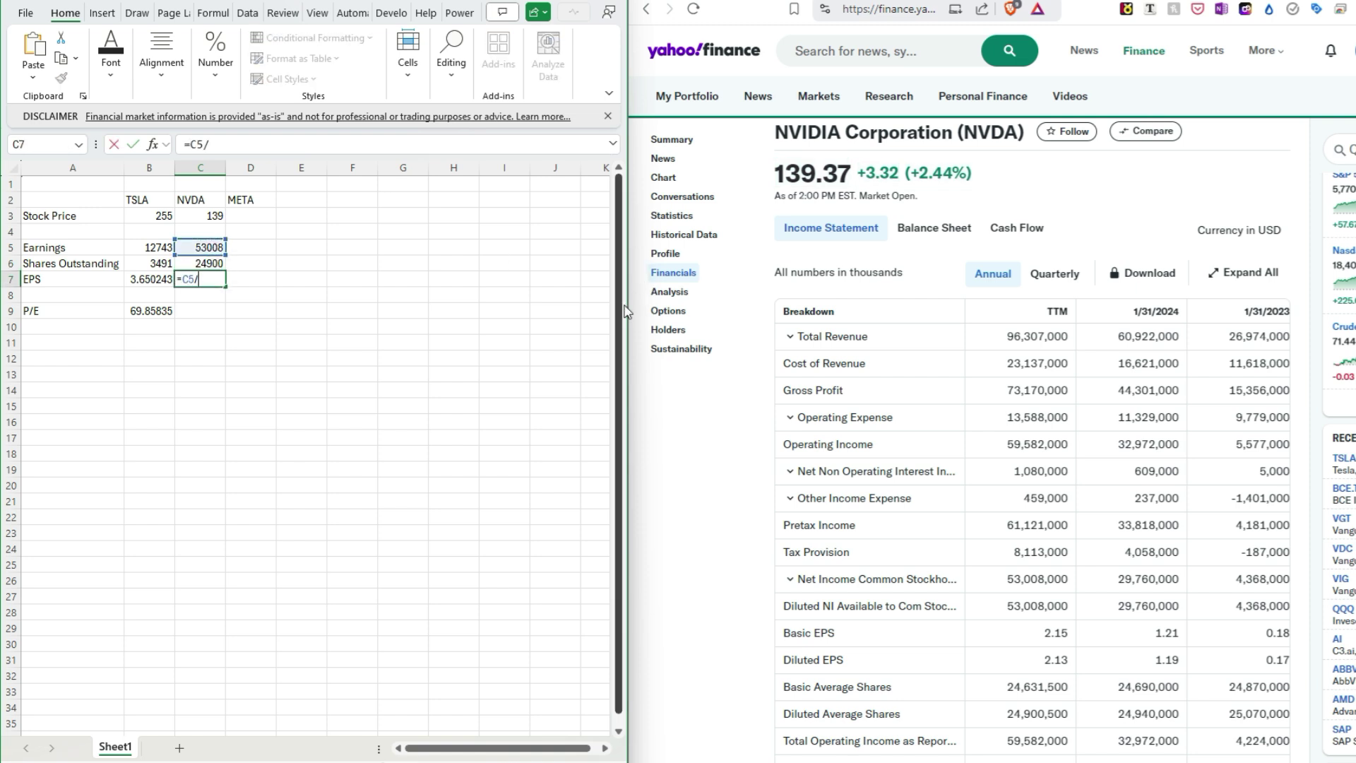
{"action": "key", "text": "Up"}
{"action": "key", "text": "Return"}
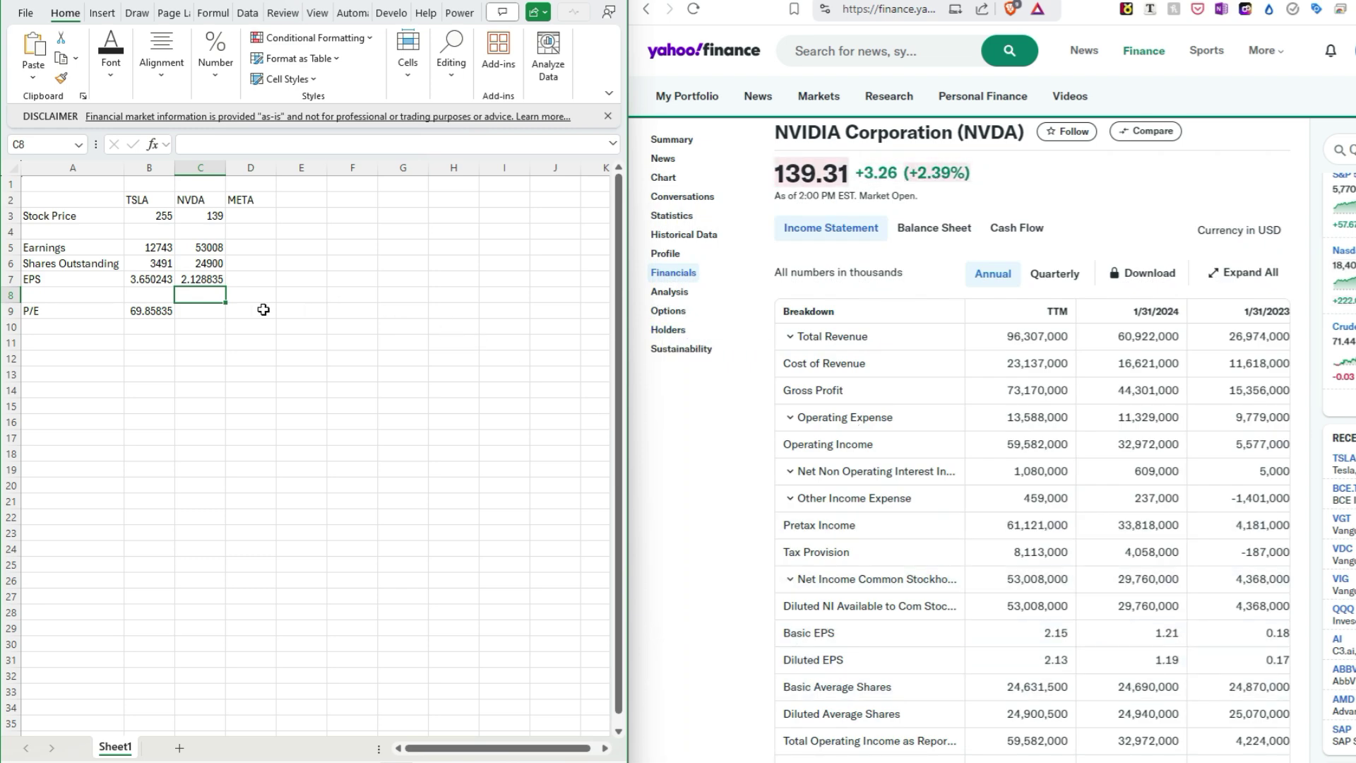
Enter =C3/C7 in C9 to compute NVDA's P/E of 65.29392
{"action": "left_click", "coordinate": [207, 311]}
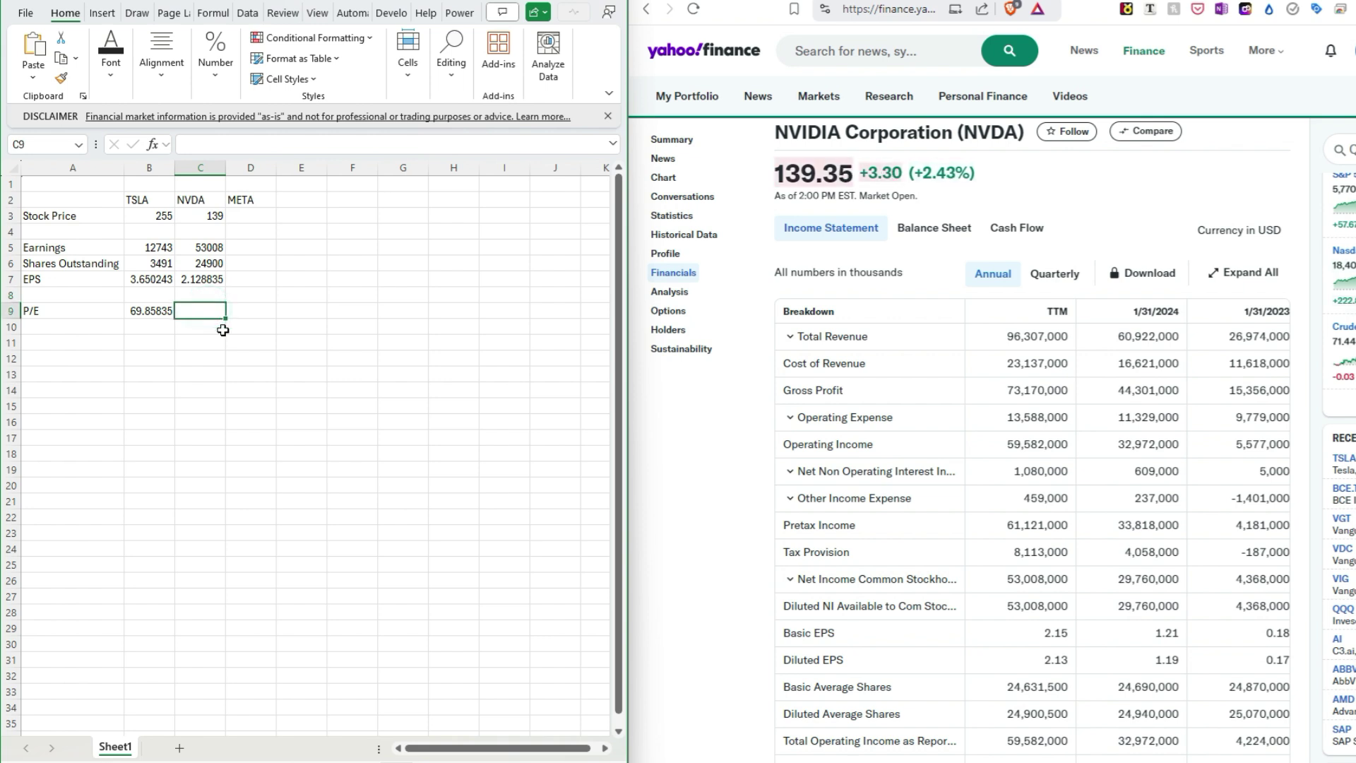
{"action": "type", "text": "="}
{"action": "key", "text": "Up"}
{"action": "key", "text": "Up"}
{"action": "key", "text": "Up"}
{"action": "key", "text": "Up"}
{"action": "key", "text": "Up"}
{"action": "key", "text": "Up"}
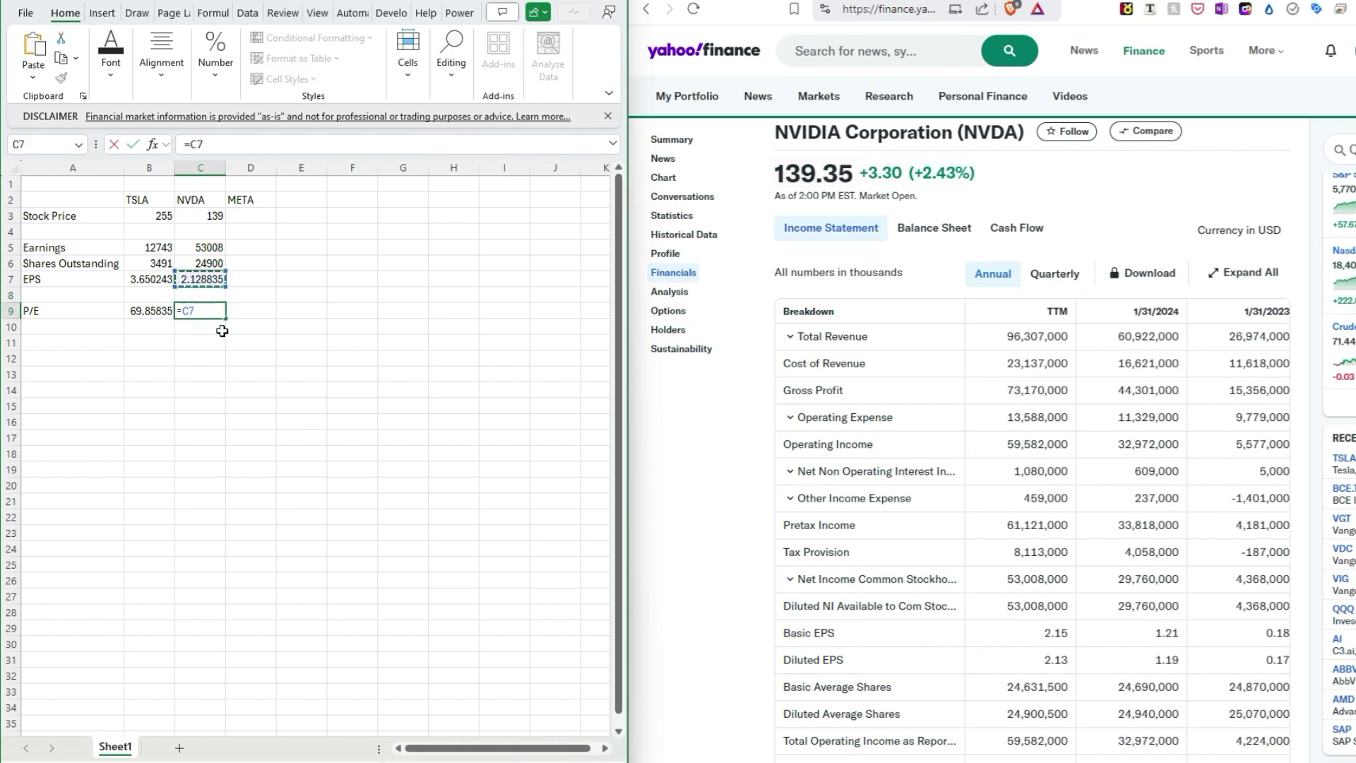
{"action": "type", "text": "/"}
{"action": "key", "text": "Up"}
{"action": "key", "text": "Up"}
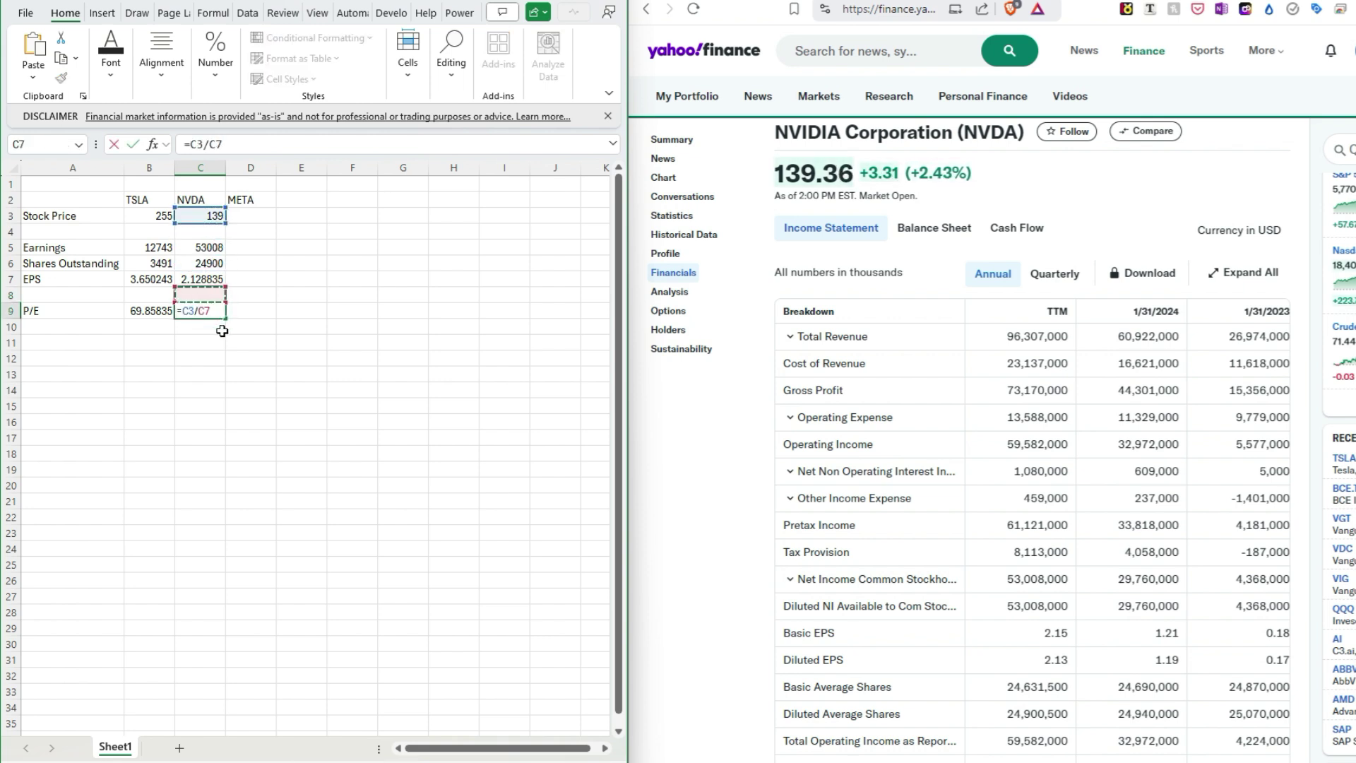
{"action": "key", "text": "Return"}
{"action": "key", "text": "Up"}
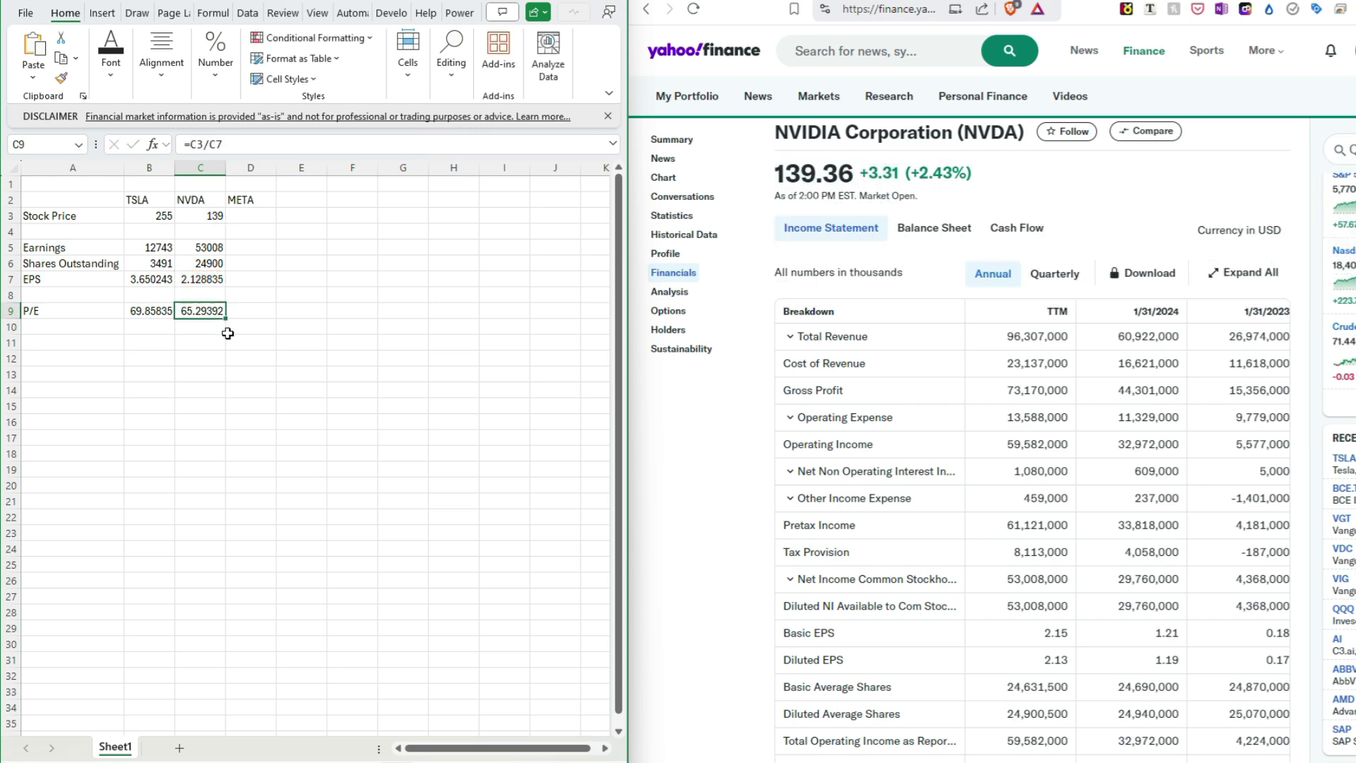
{"action": "left_click", "coordinate": [681, 216]}
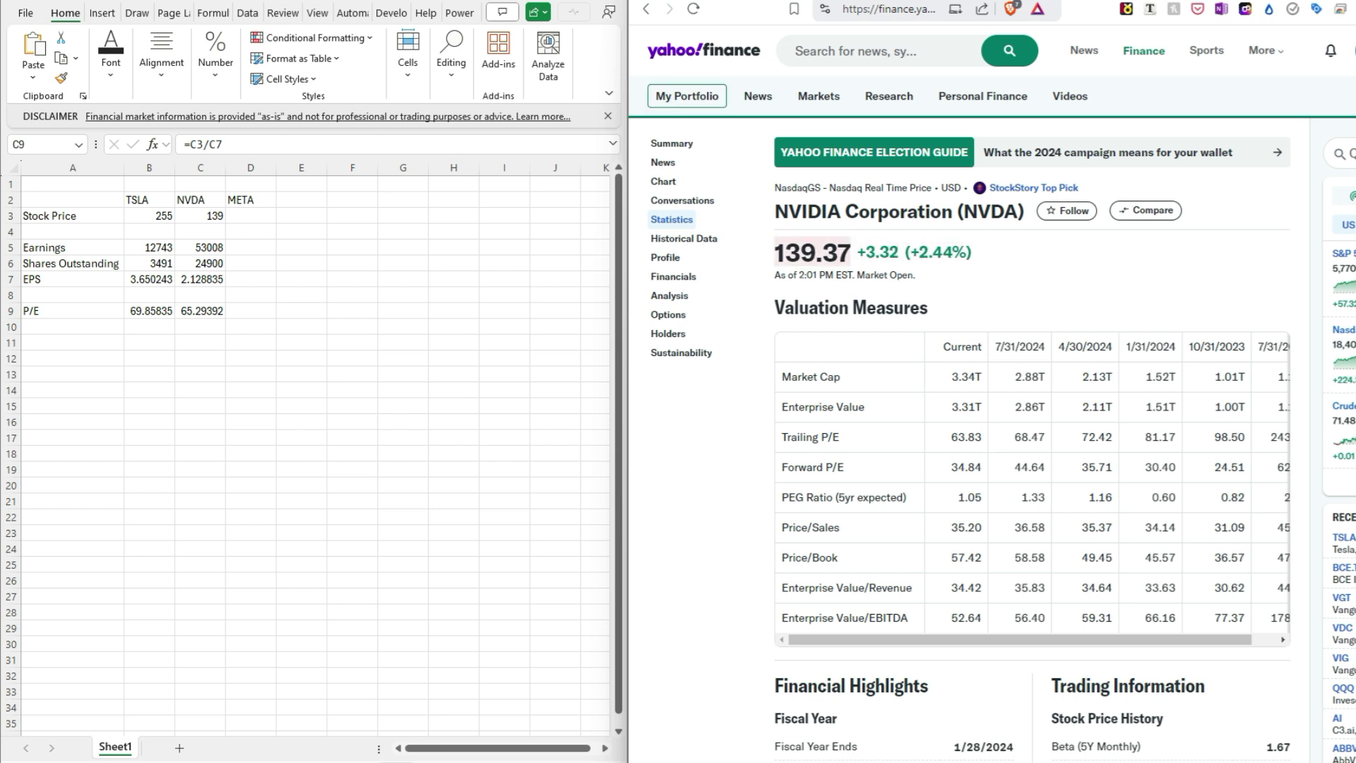
Navigate back to Meta's income statement showing TTM net income of 55,539,000 thousand
{"action": "key", "text": "alt+Left"}
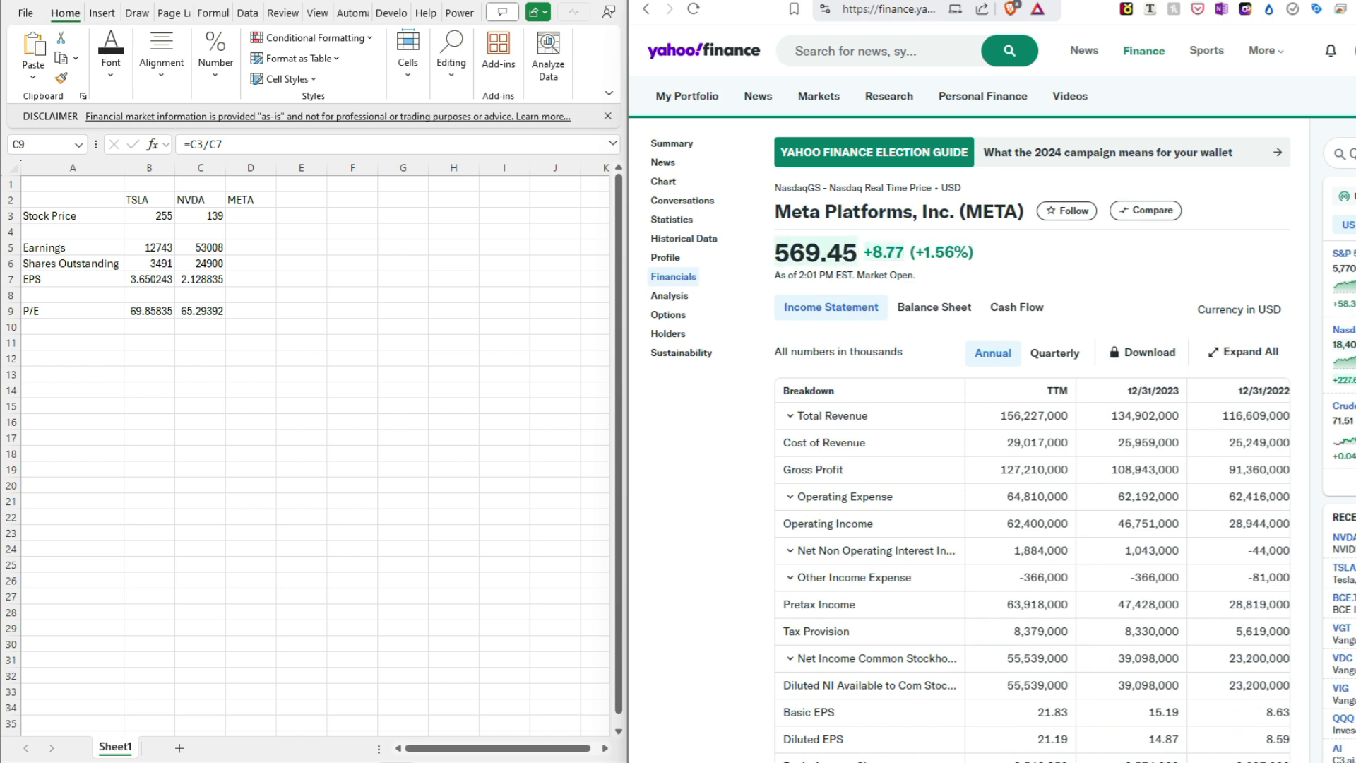
Enter META's stock price 569, earnings 55539 and shares outstanding 2623 in column D
{"action": "left_click", "coordinate": [255, 216]}
{"action": "type", "text": "569"}
{"action": "key", "text": "Return"}
{"action": "key", "text": "Return"}
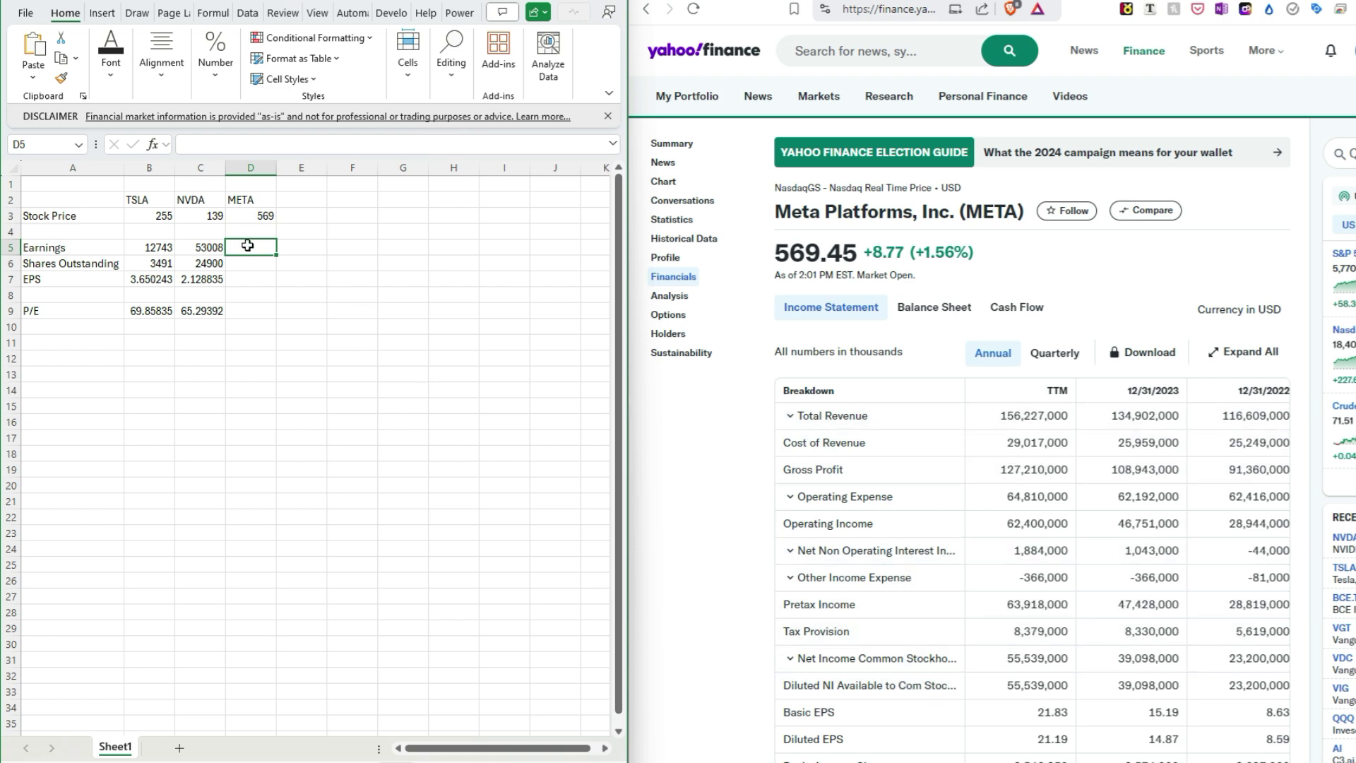
{"action": "type", "text": "55"}
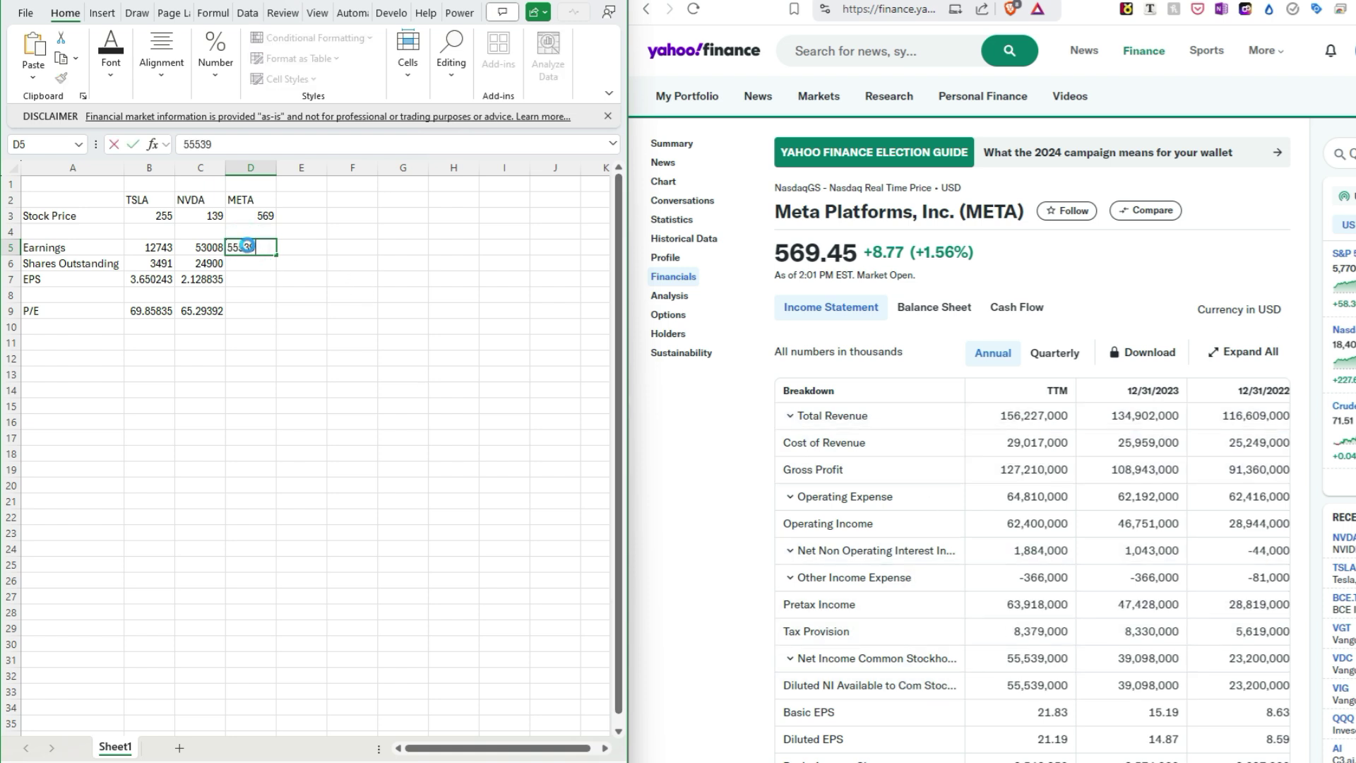
{"action": "type", "text": "539"}
{"action": "key", "text": "Return"}
{"action": "scroll", "coordinate": [926, 505], "scroll_direction": "down", "scroll_amount": 1}
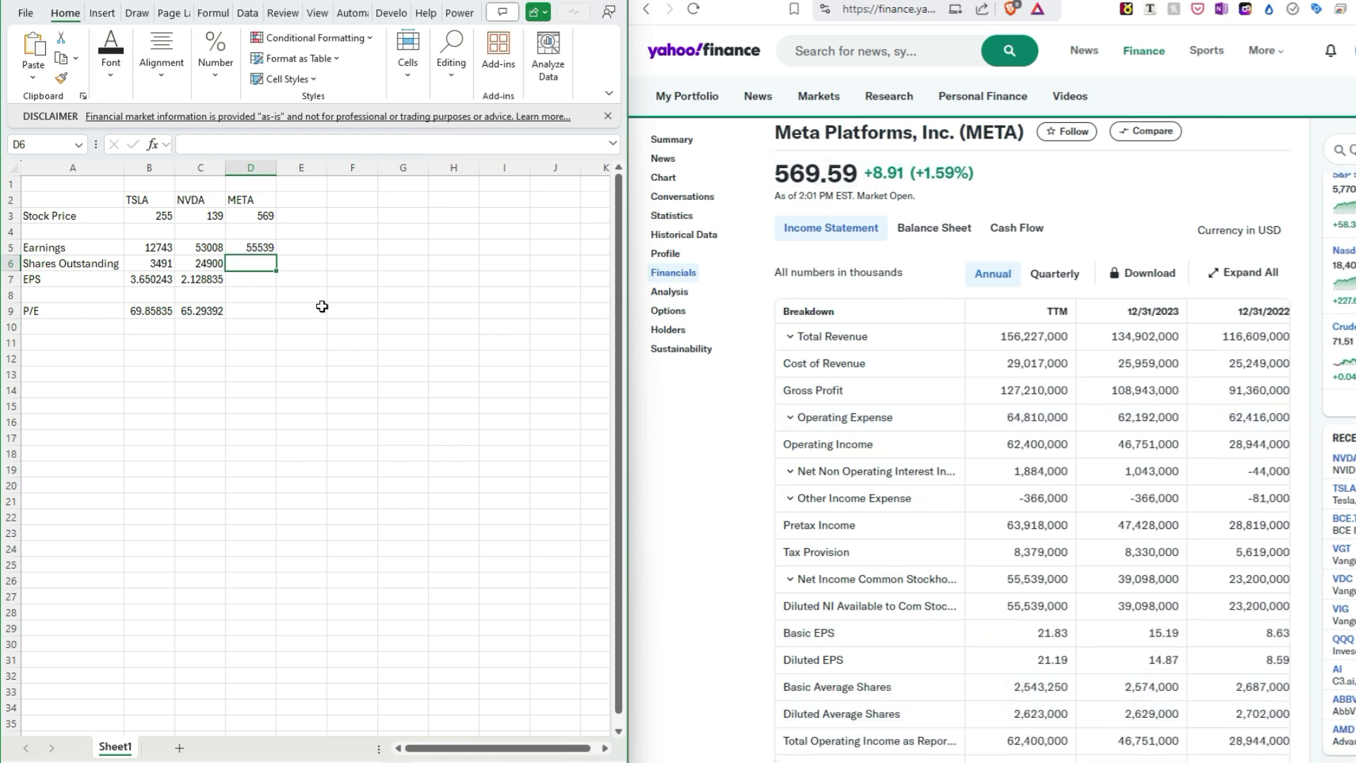
{"action": "type", "text": "2623"}
{"action": "key", "text": "Return"}
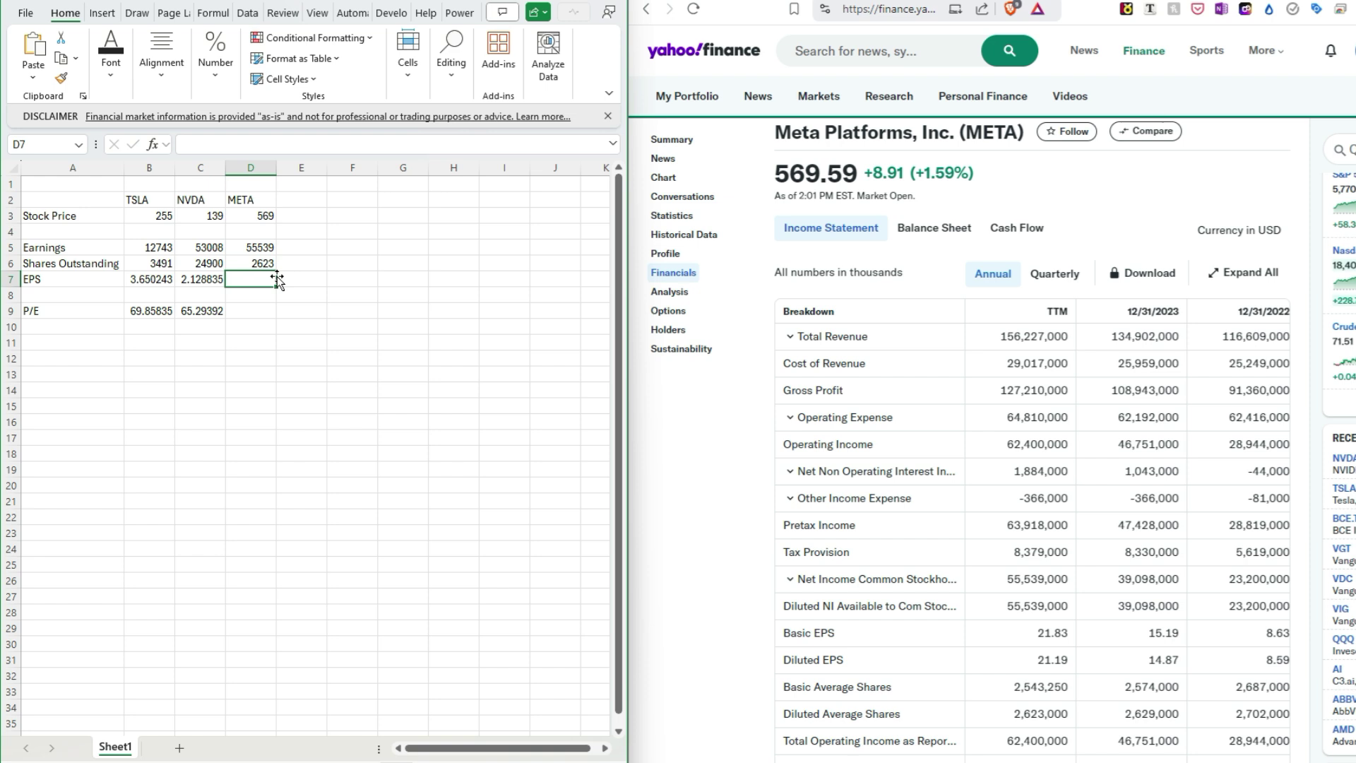
Calculate META's EPS in D7 as =D5/D6, giving 21.17385
{"action": "type", "text": "="}
{"action": "key", "text": "Up"}
{"action": "key", "text": "Up"}
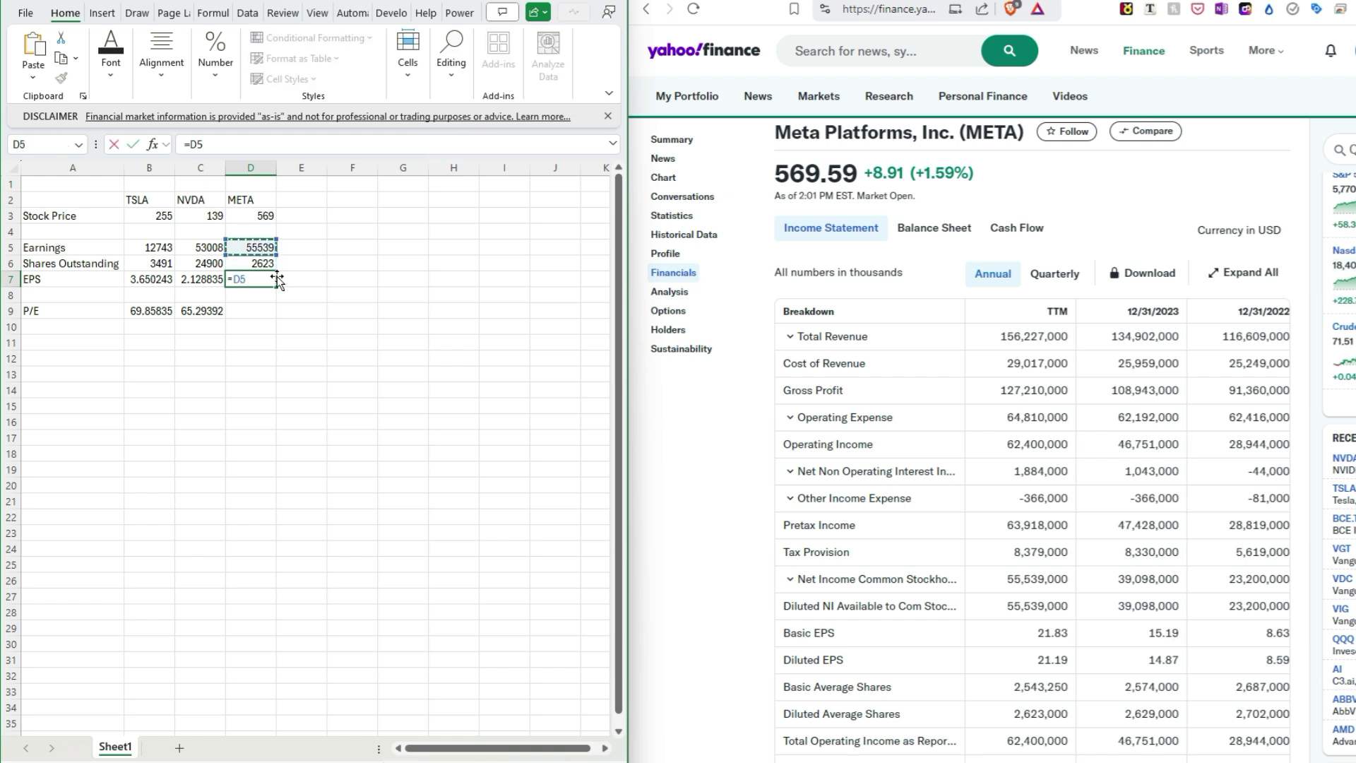
{"action": "type", "text": "/"}
{"action": "key", "text": "Up"}
{"action": "key", "text": "Return"}
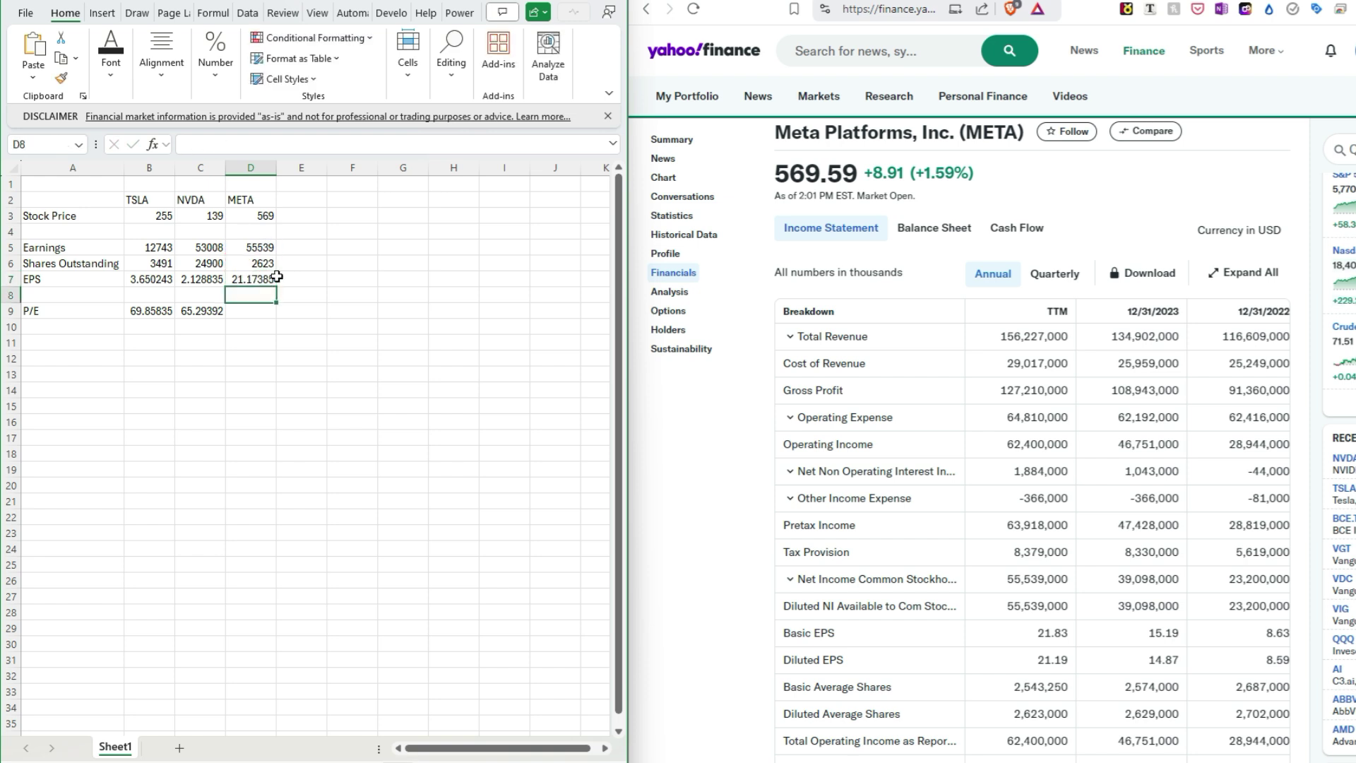
Enter =D3/D7 in D9 to compute META's P/E of 26.87277
{"action": "left_click", "coordinate": [262, 311]}
{"action": "type", "text": "="}
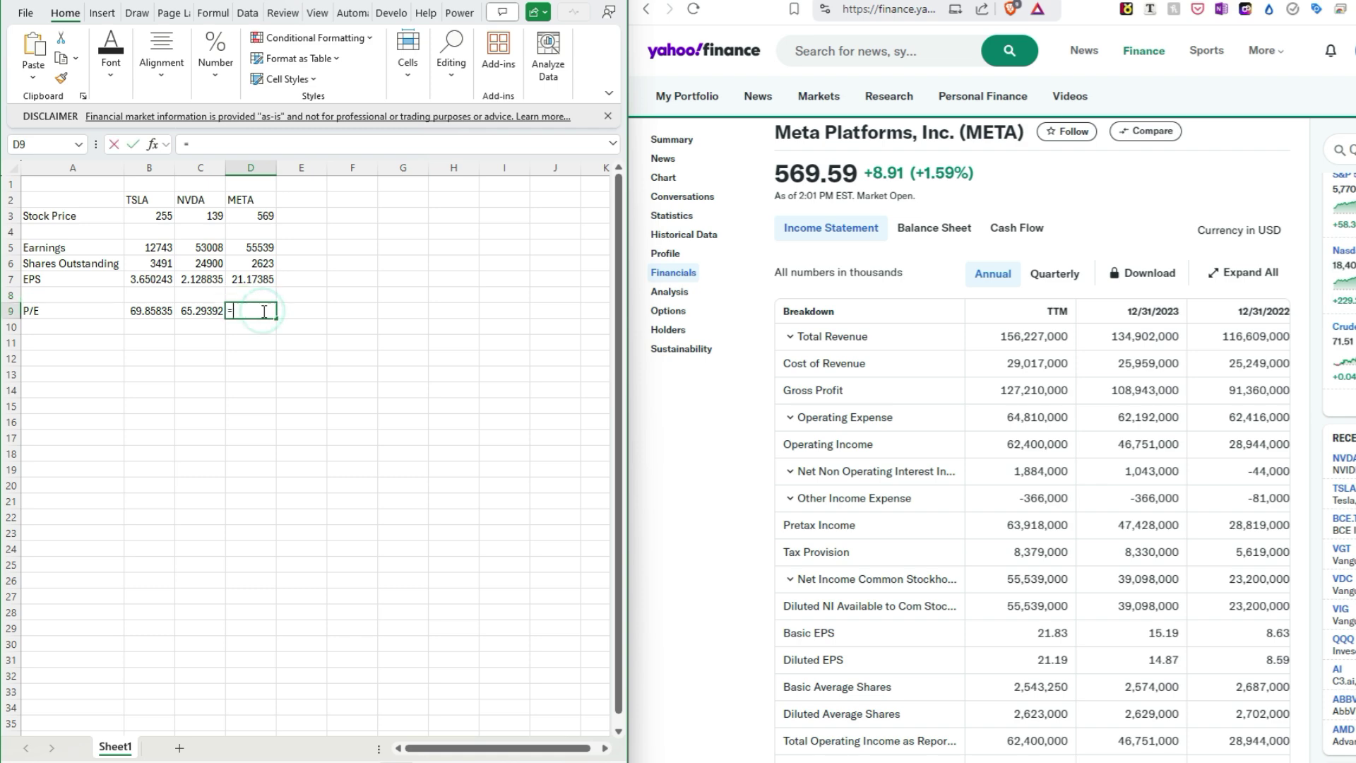
{"action": "key", "text": "Up"}
{"action": "key", "text": "Up"}
{"action": "key", "text": "Up"}
{"action": "key", "text": "Up"}
{"action": "key", "text": "Up"}
{"action": "key", "text": "Up"}
{"action": "type", "text": "/"}
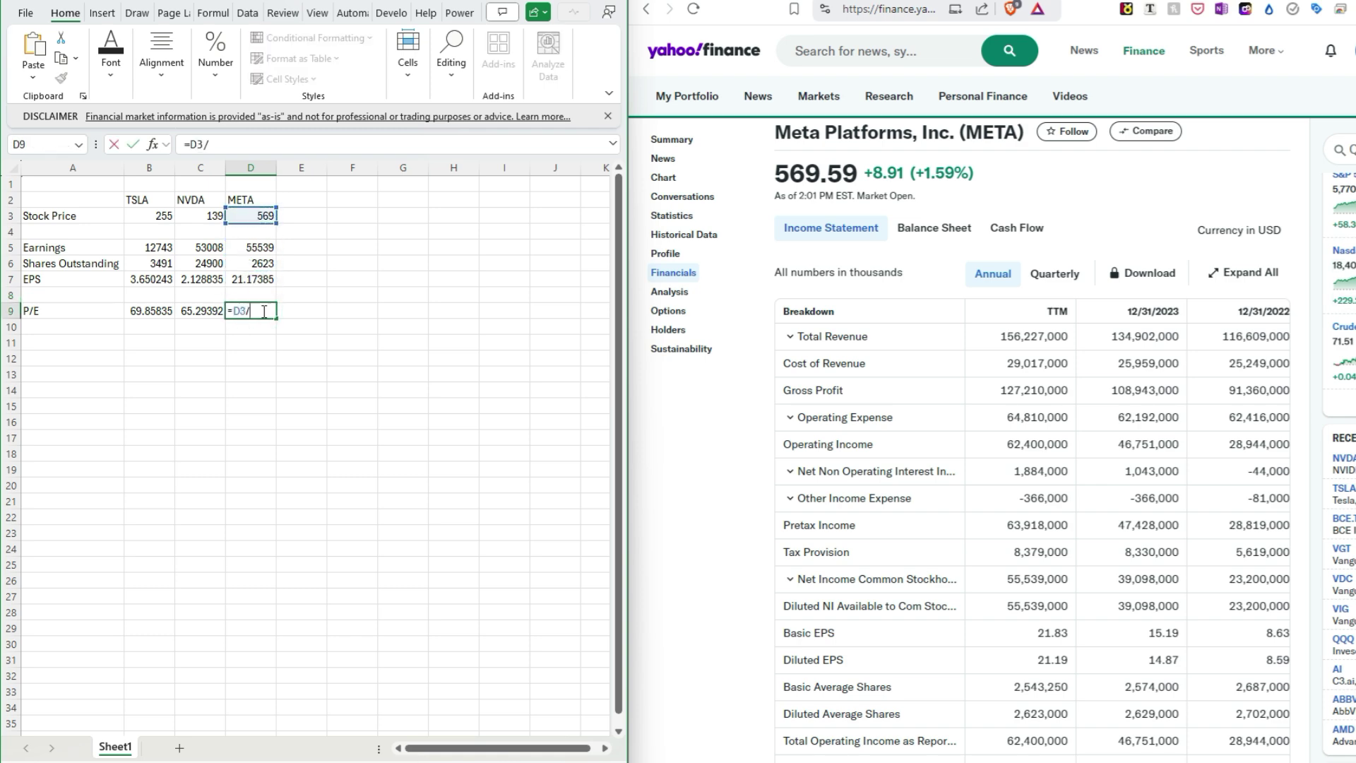
{"action": "key", "text": "Up"}
{"action": "key", "text": "Up"}
{"action": "key", "text": "Return"}
{"action": "left_click", "coordinate": [262, 311]}
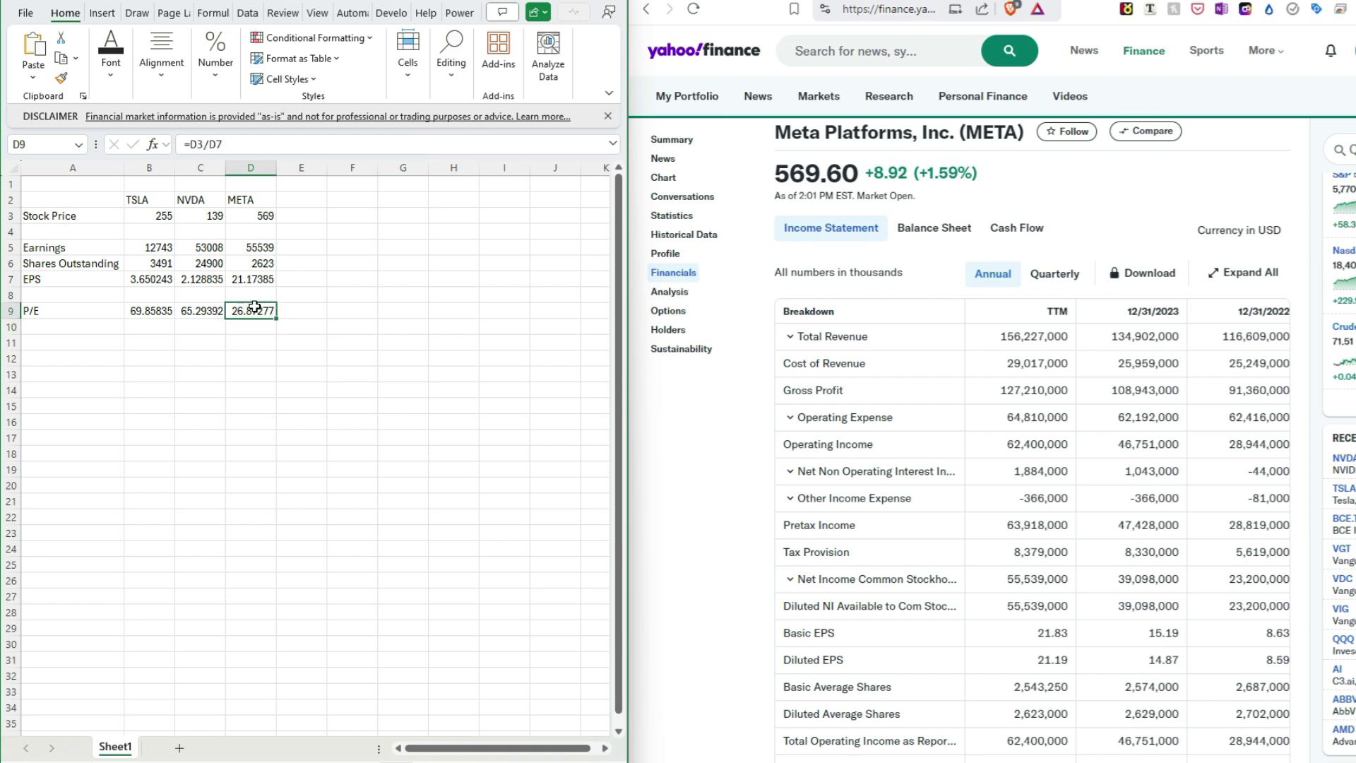
Open META's Analysis page and scroll to the Next Year average EPS estimate of 25.18
{"action": "left_click", "coordinate": [670, 218]}
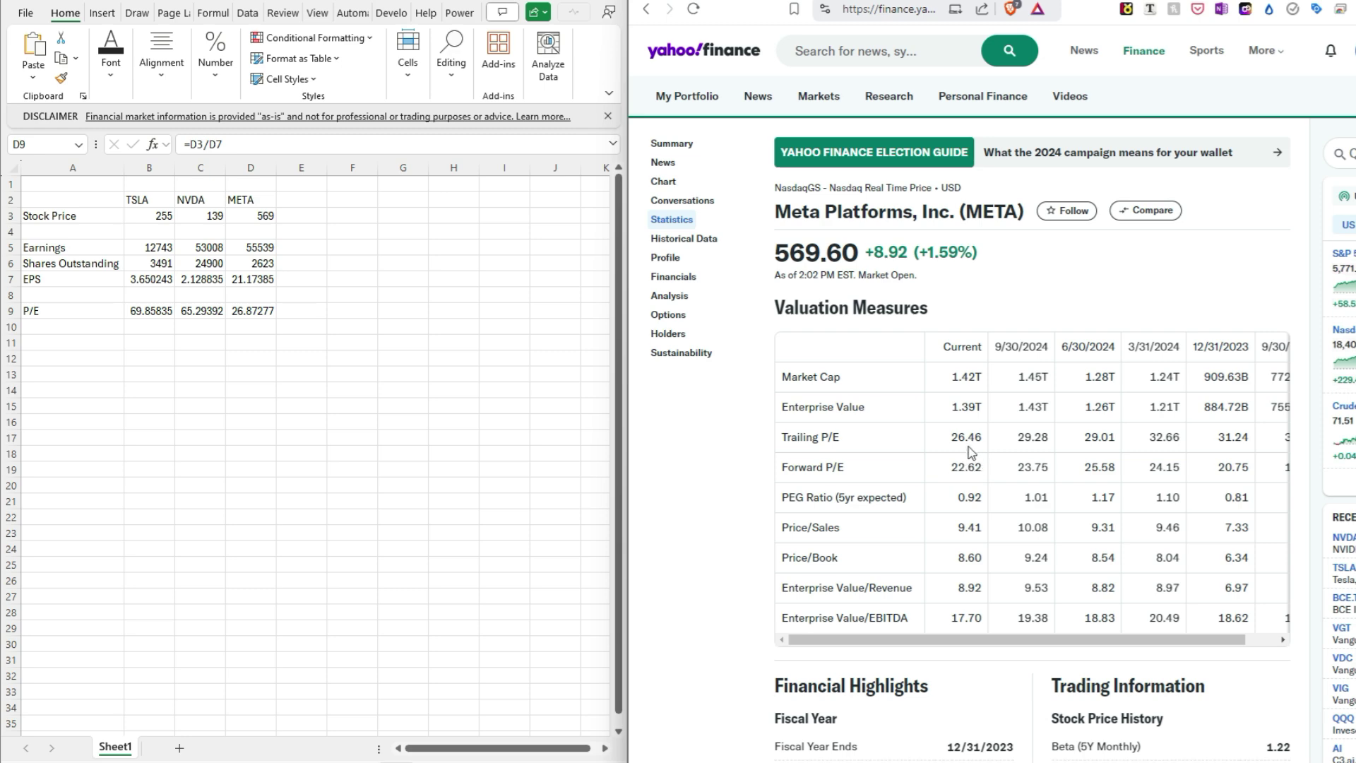
{"action": "left_click", "coordinate": [295, 315]}
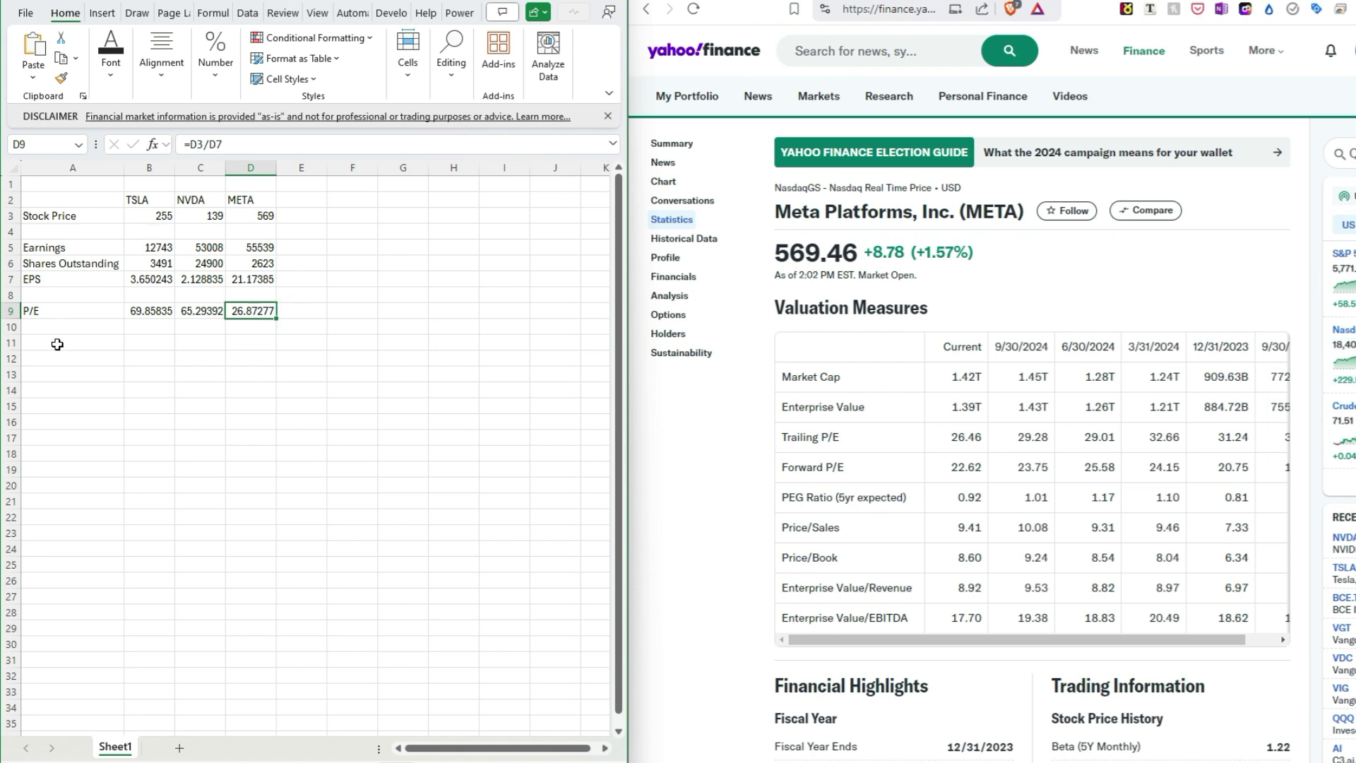
{"action": "left_click", "coordinate": [683, 305]}
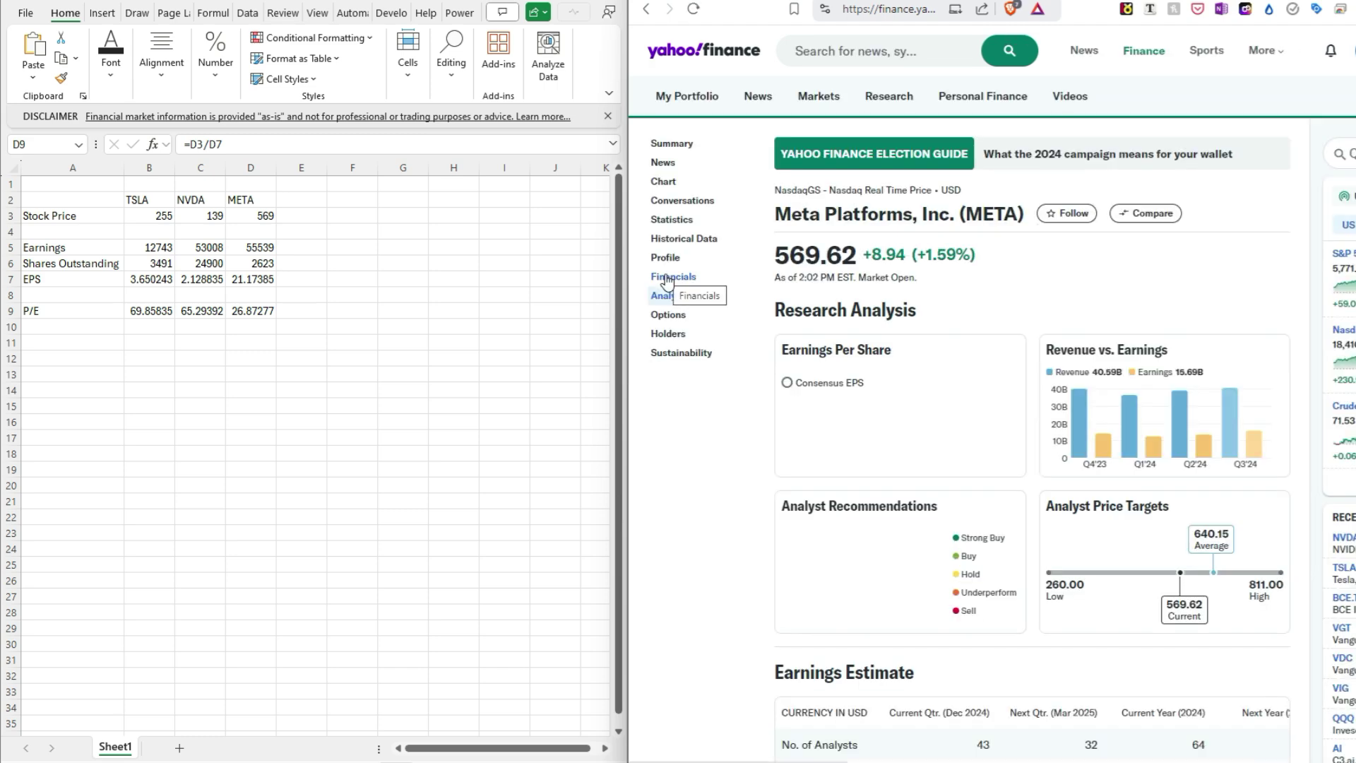
{"action": "scroll", "coordinate": [693, 342], "scroll_direction": "down", "scroll_amount": 2}
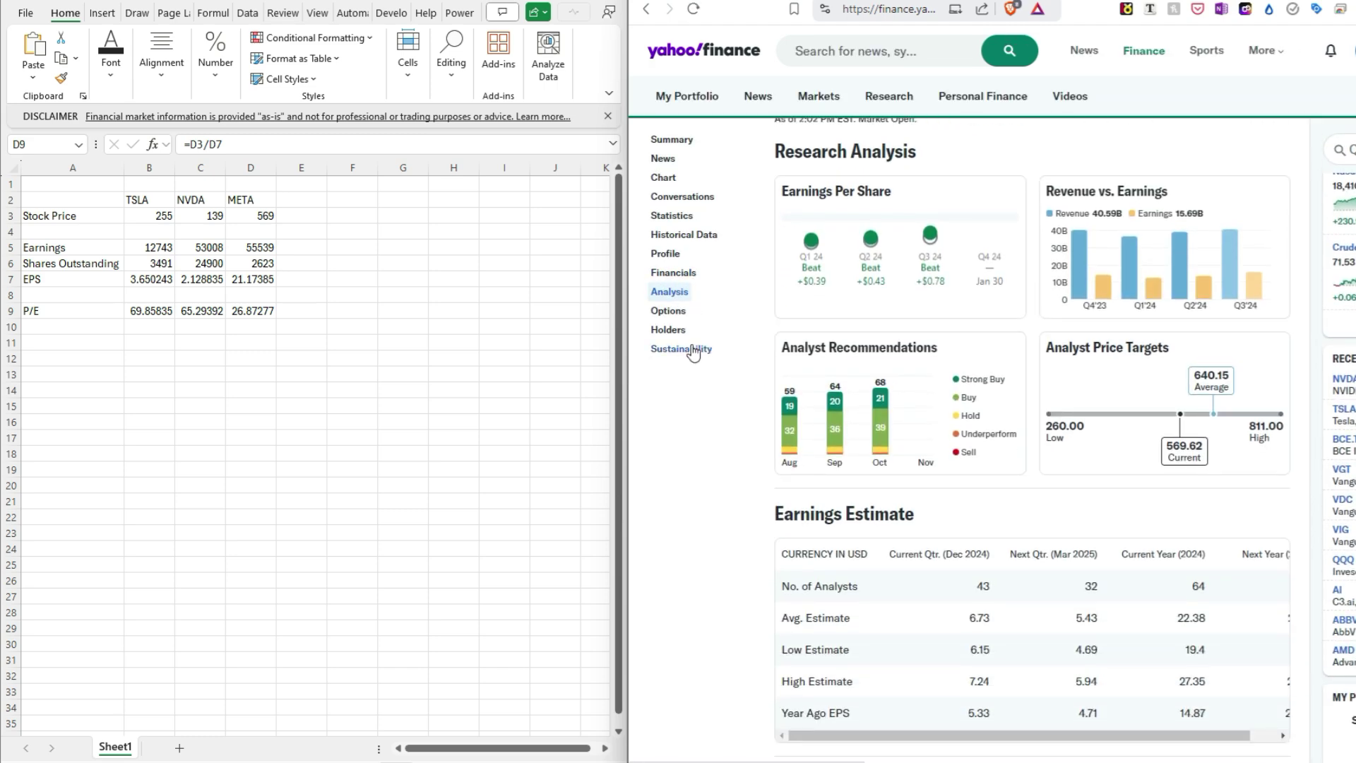
{"action": "scroll", "coordinate": [693, 353], "scroll_direction": "down", "scroll_amount": 2}
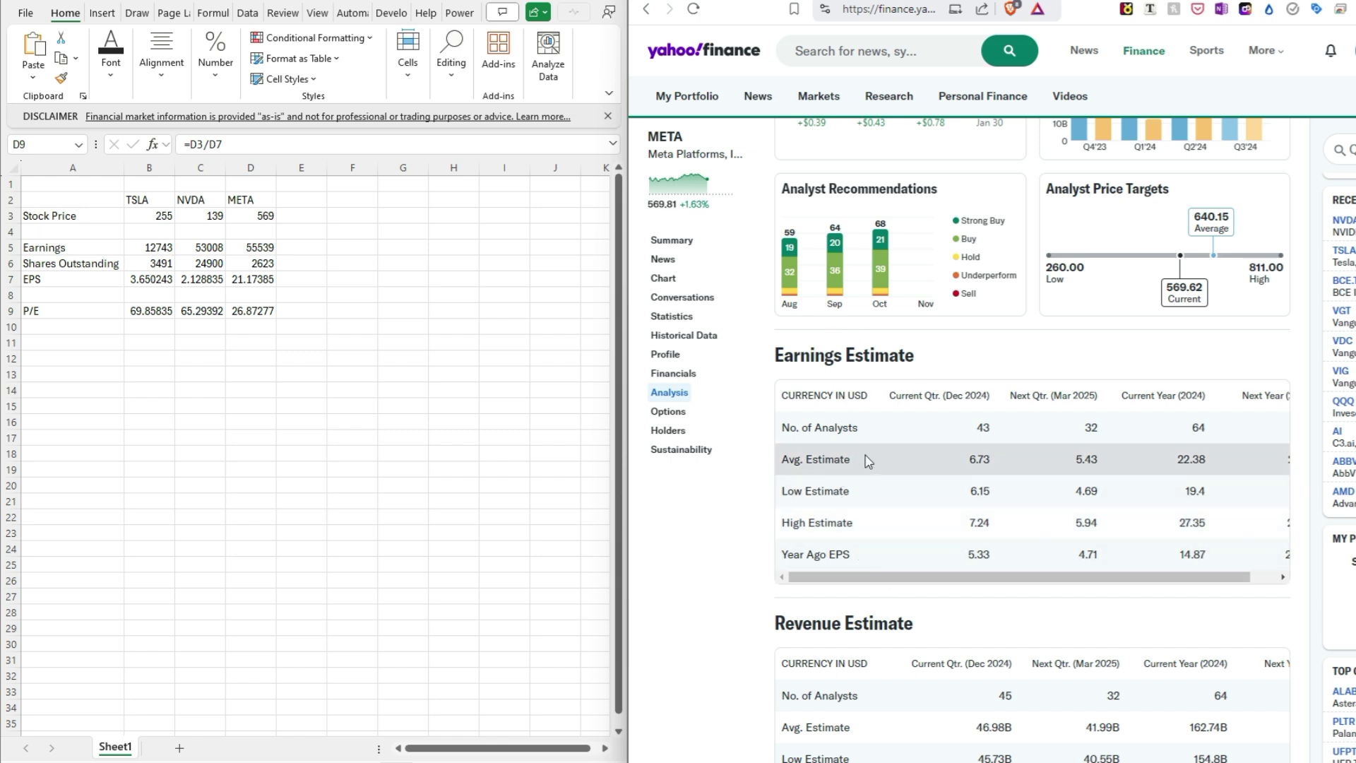
{"action": "left_click_drag", "start_coordinate": [1063, 577], "coordinate": [1091, 578]}
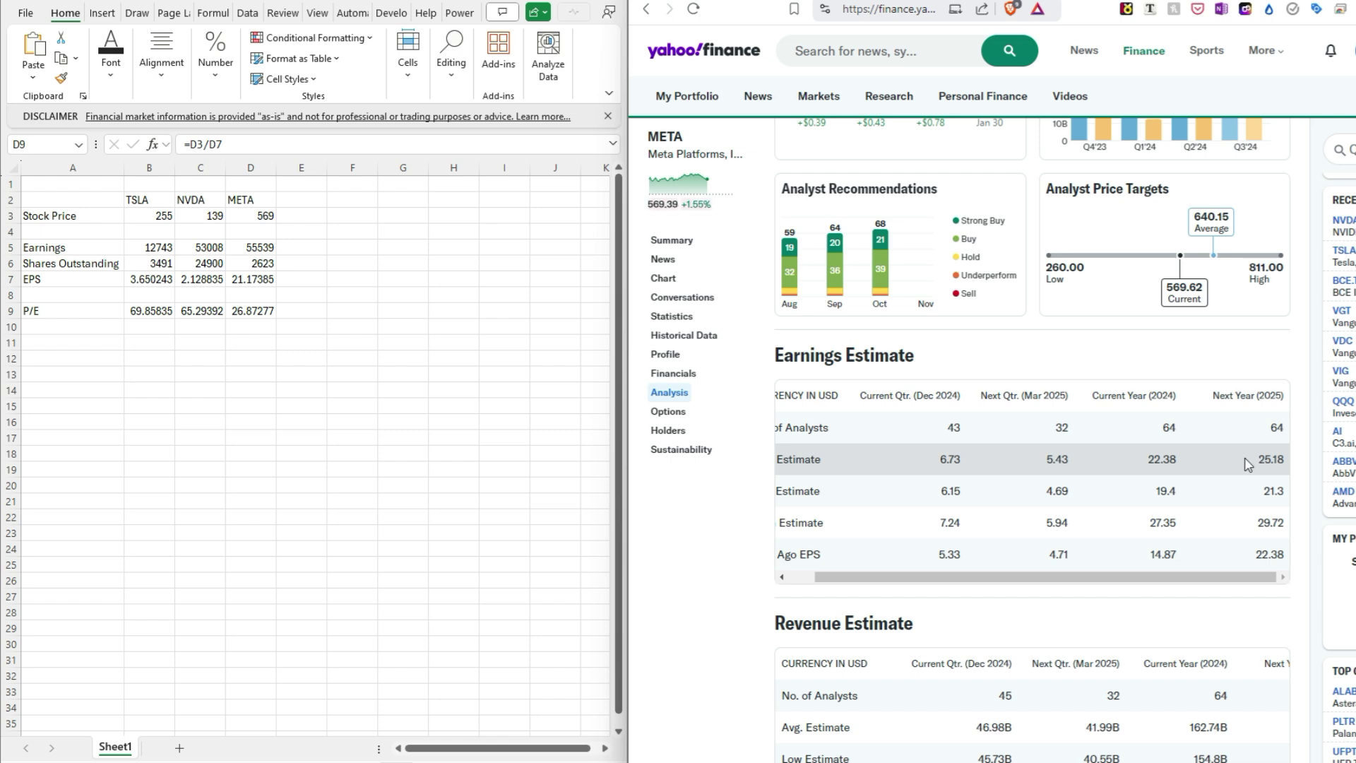
{"action": "left_click", "coordinate": [112, 348]}
Add a 'Future EPS' label in A11 with META's value 25.18 in D11
{"action": "left_click", "coordinate": [55, 351]}
{"action": "type", "text": "Future"}
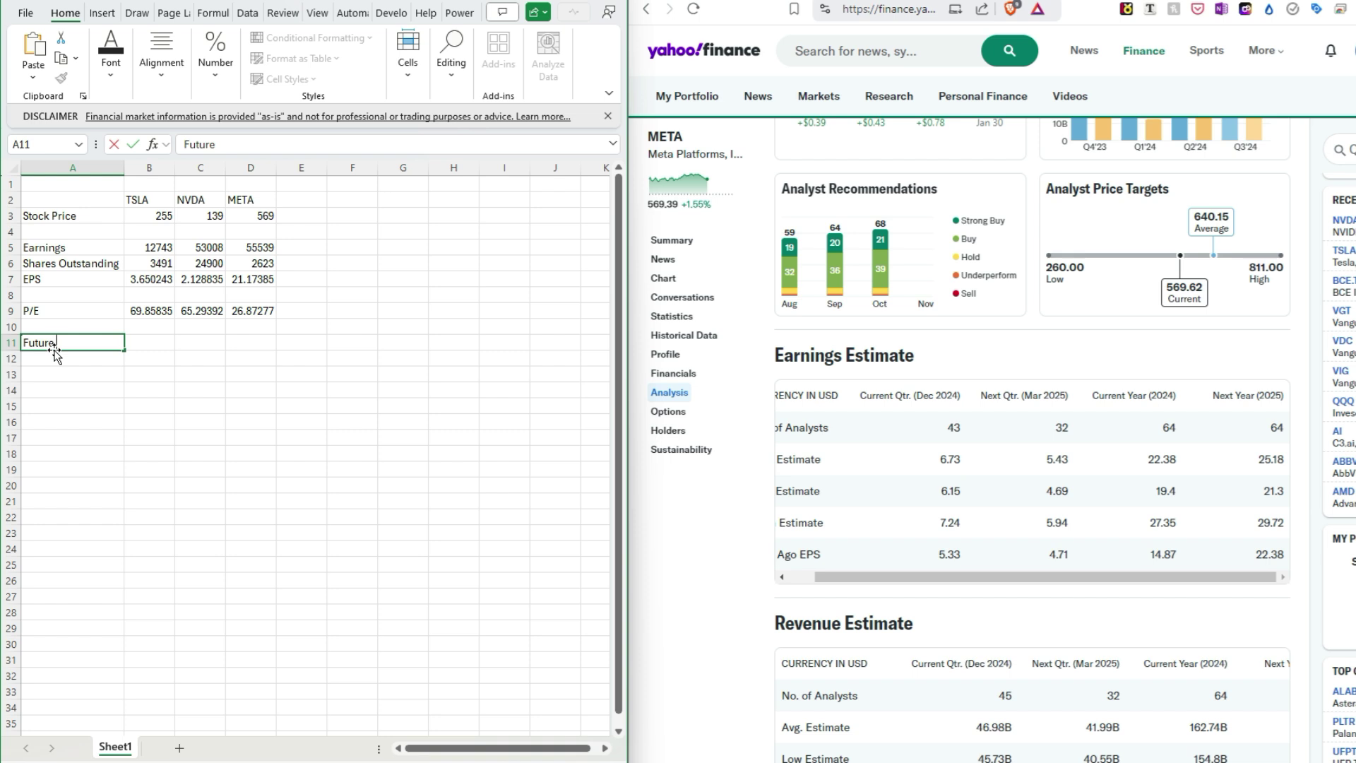
{"action": "type", "text": " EPS"}
{"action": "key", "text": "Tab"}
{"action": "key", "text": "Tab"}
{"action": "key", "text": "Tab"}
{"action": "type", "text": "25"}
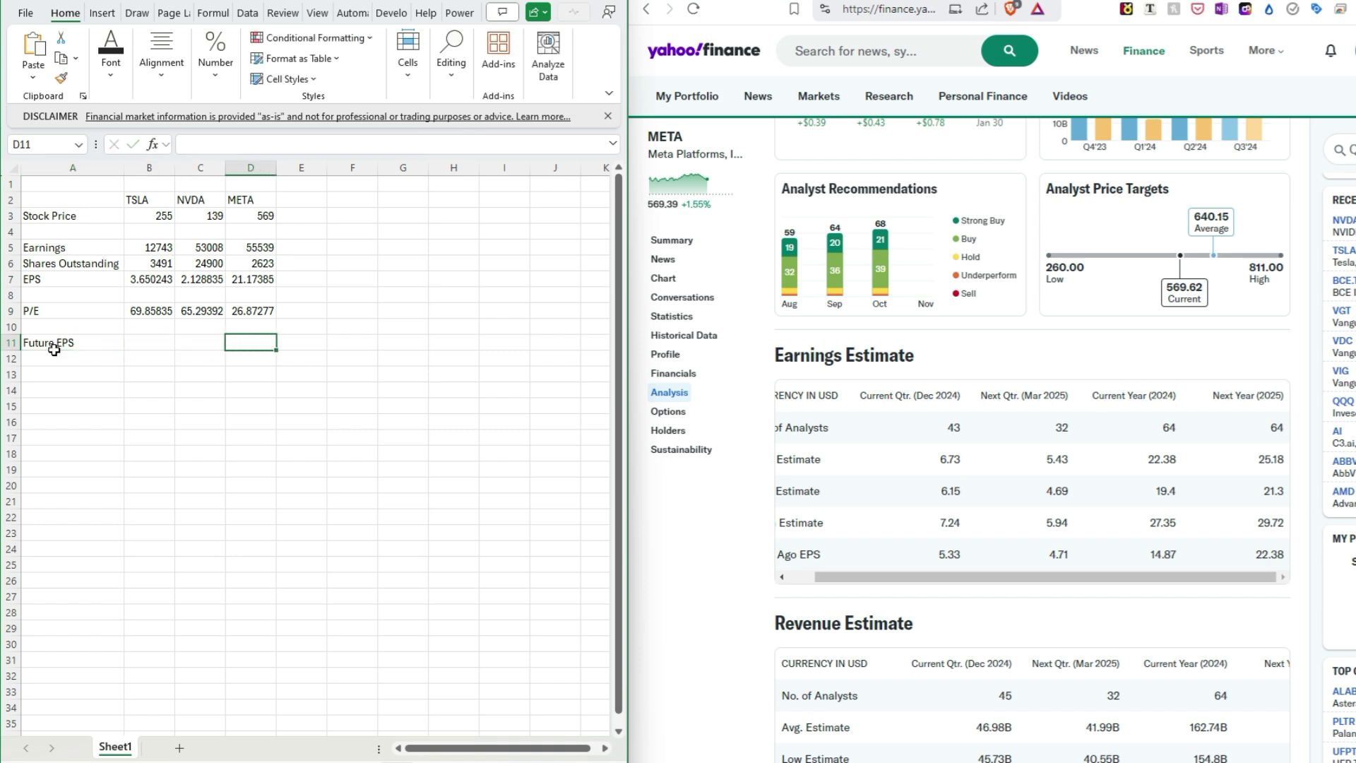
{"action": "type", "text": ".18"}
{"action": "key", "text": "Return"}
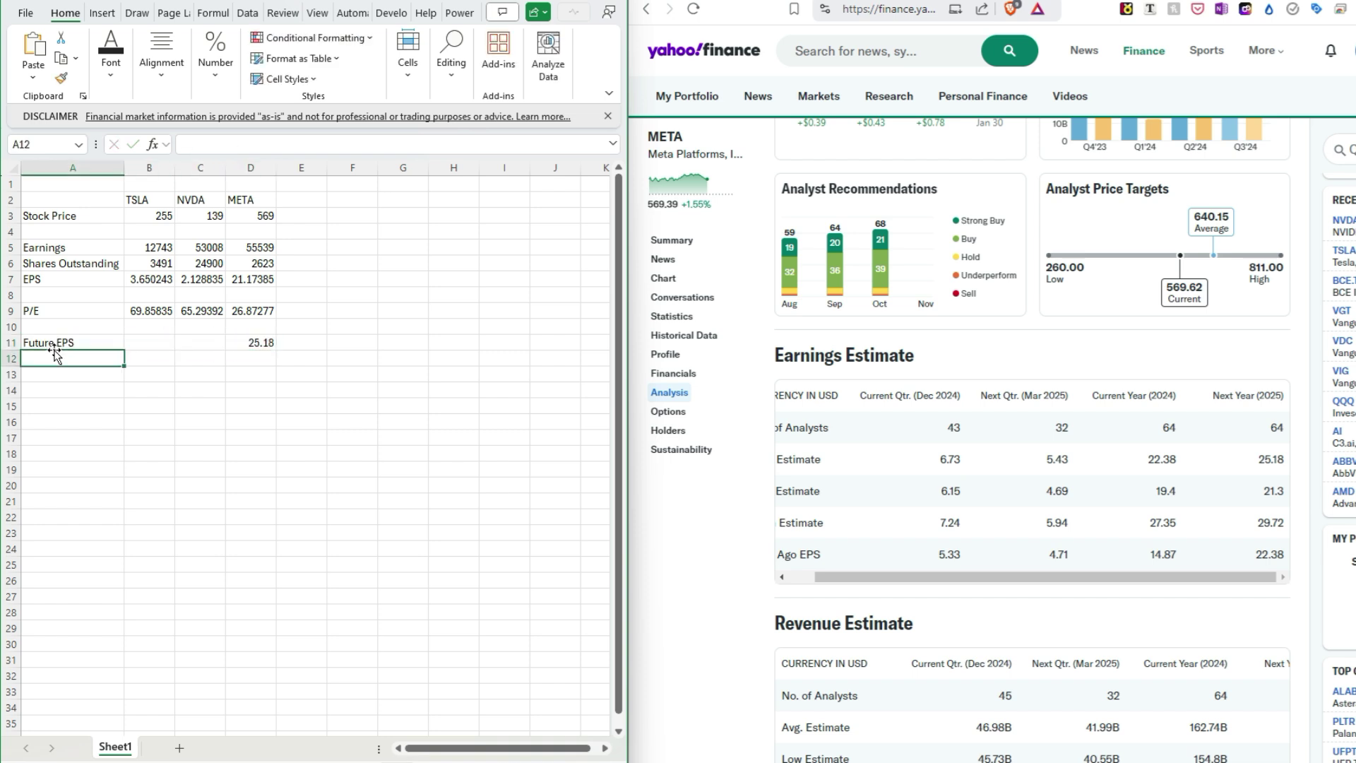
Add a 'Forward P/E' row with =D3/D11 in D12, giving 22.5973
{"action": "type", "text": "Forward P/"}
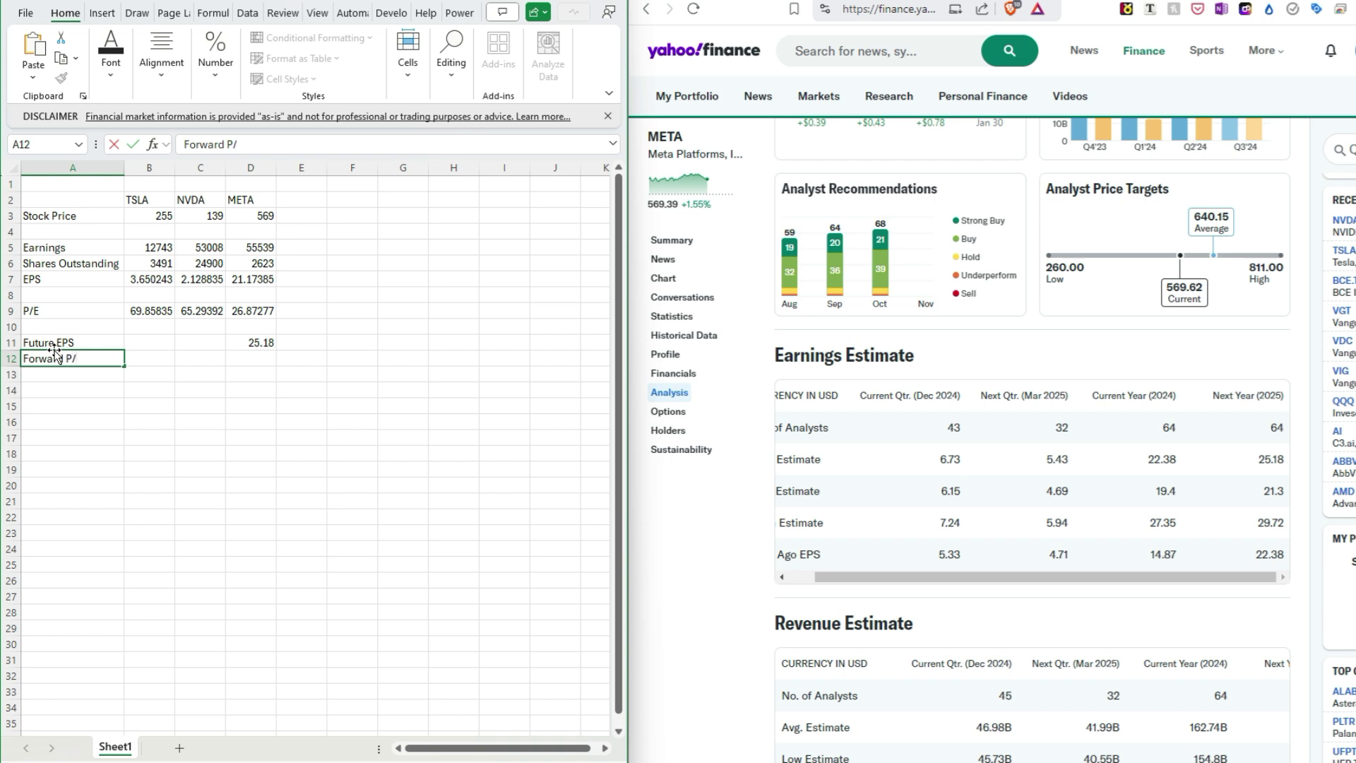
{"action": "key", "text": "Tab"}
{"action": "key", "text": "Tab"}
{"action": "key", "text": "Tab"}
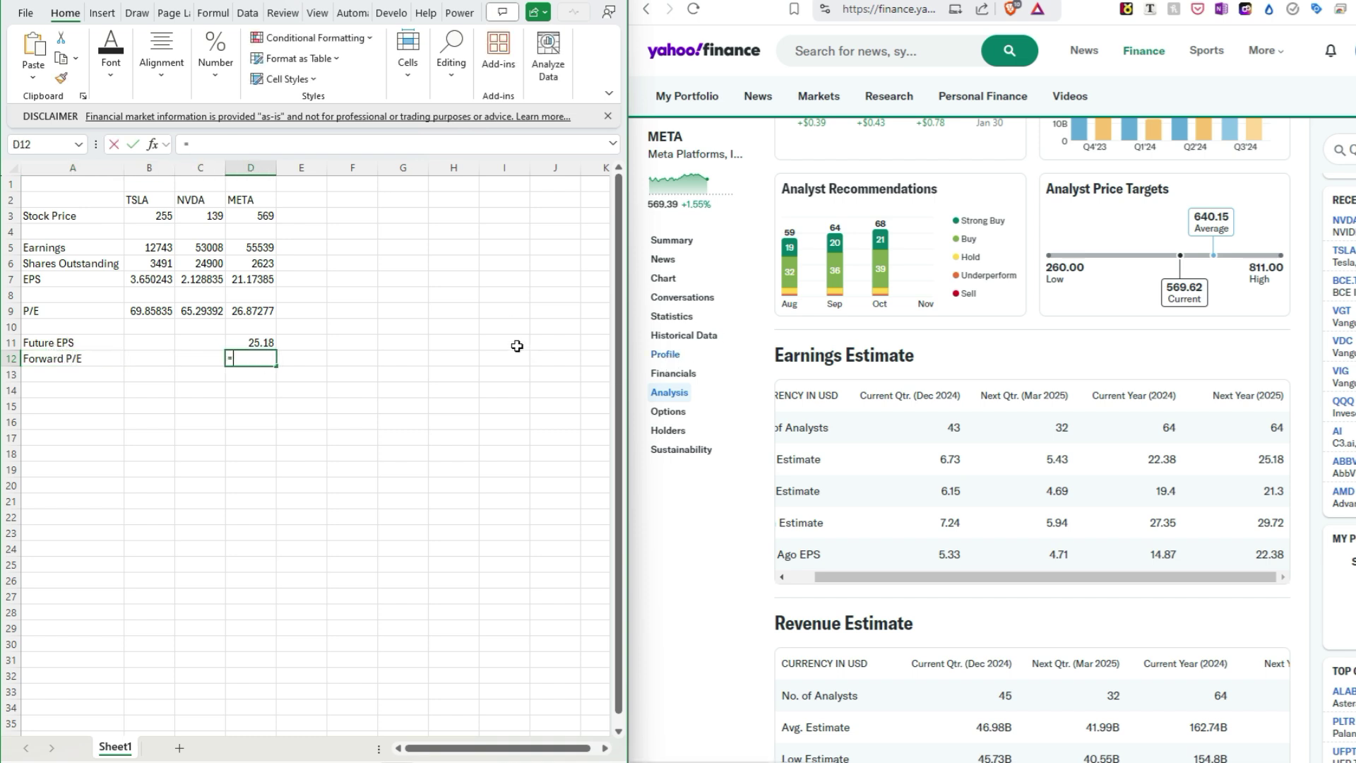
{"action": "type", "text": "="}
{"action": "left_click", "coordinate": [261, 212]}
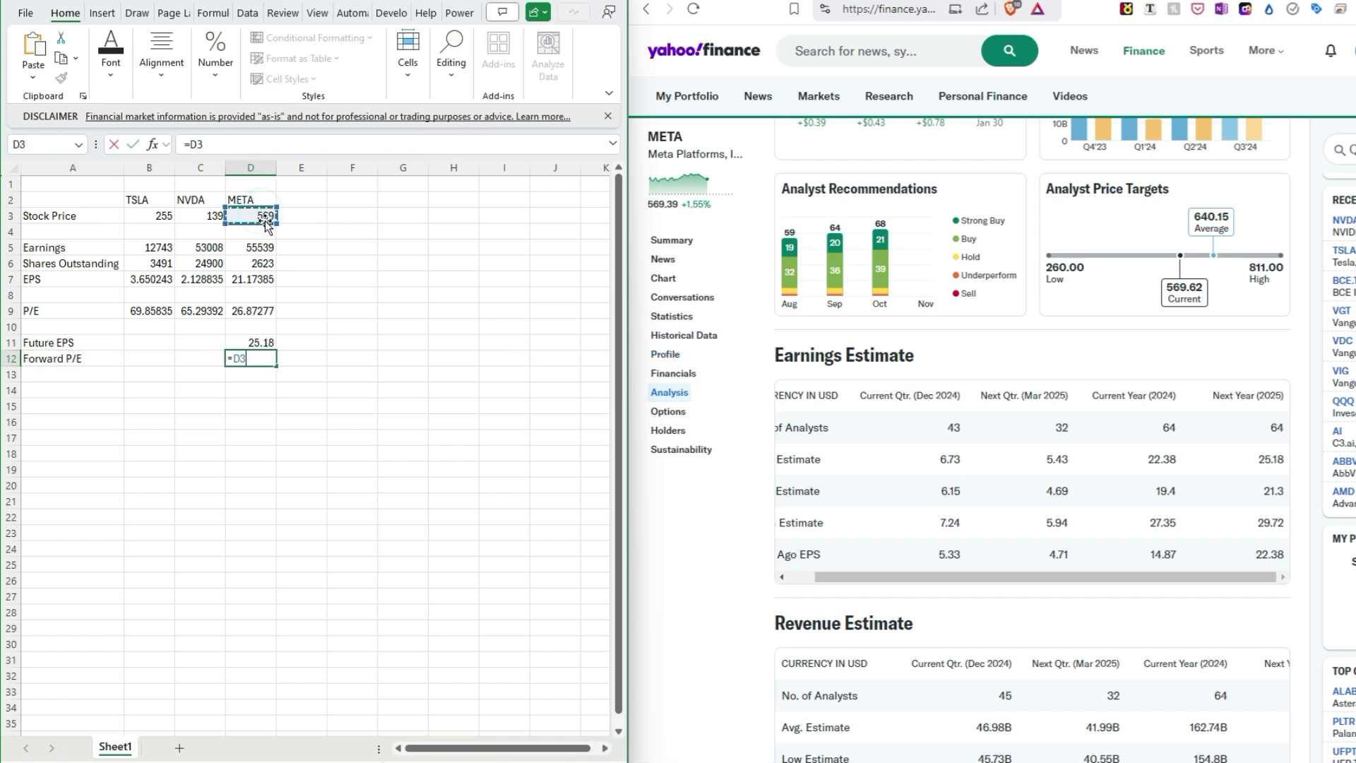
{"action": "type", "text": "/"}
{"action": "left_click", "coordinate": [255, 342]}
{"action": "key", "text": "Return"}
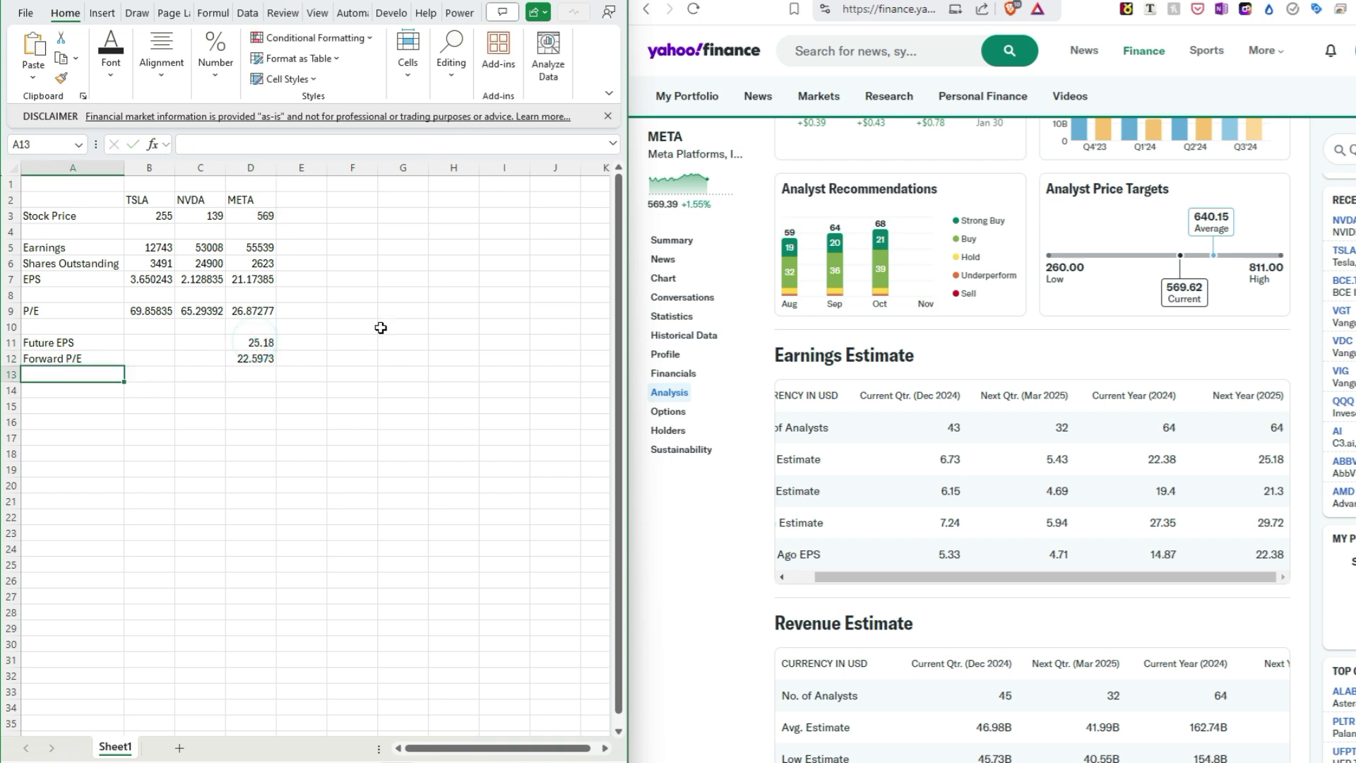
{"action": "left_click", "coordinate": [252, 362]}
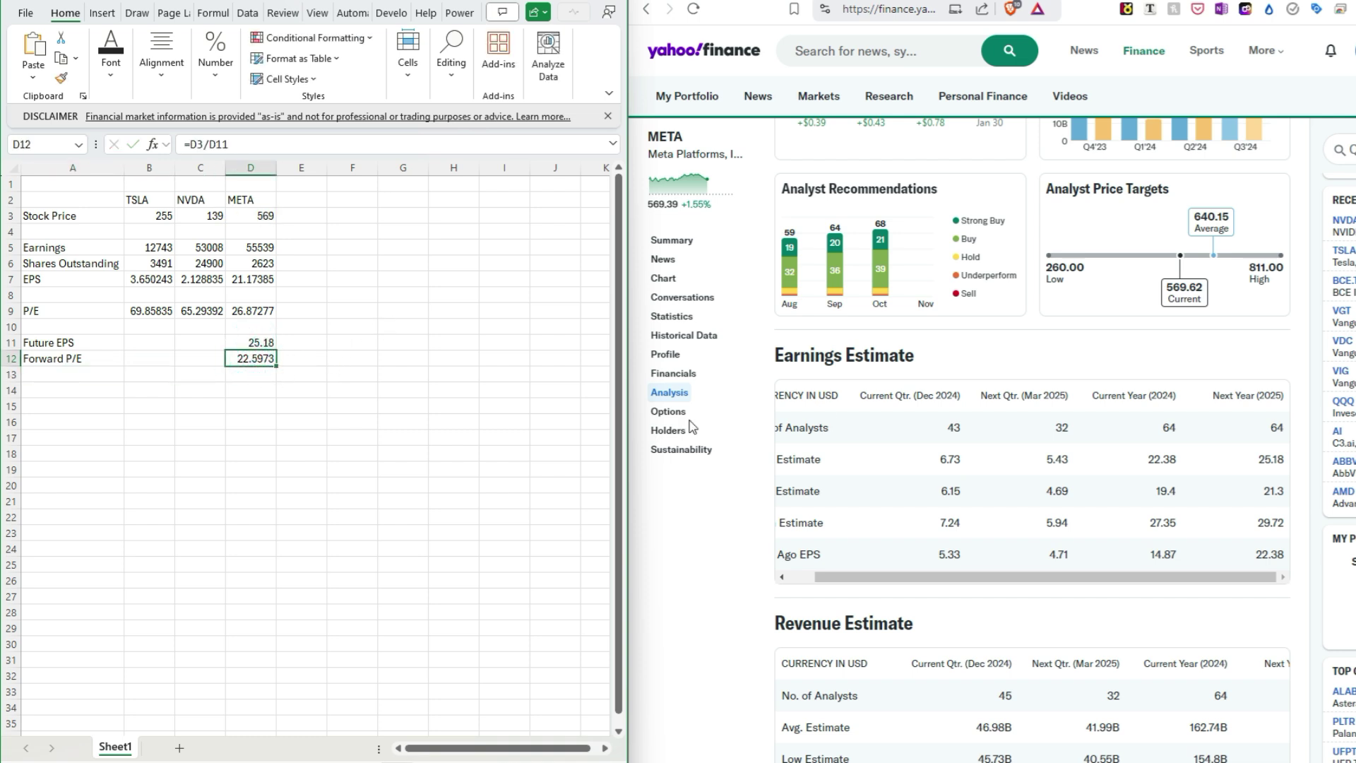
Open META's Statistics page to compare its listed Forward P/E of 22.62
{"action": "left_click", "coordinate": [667, 316]}
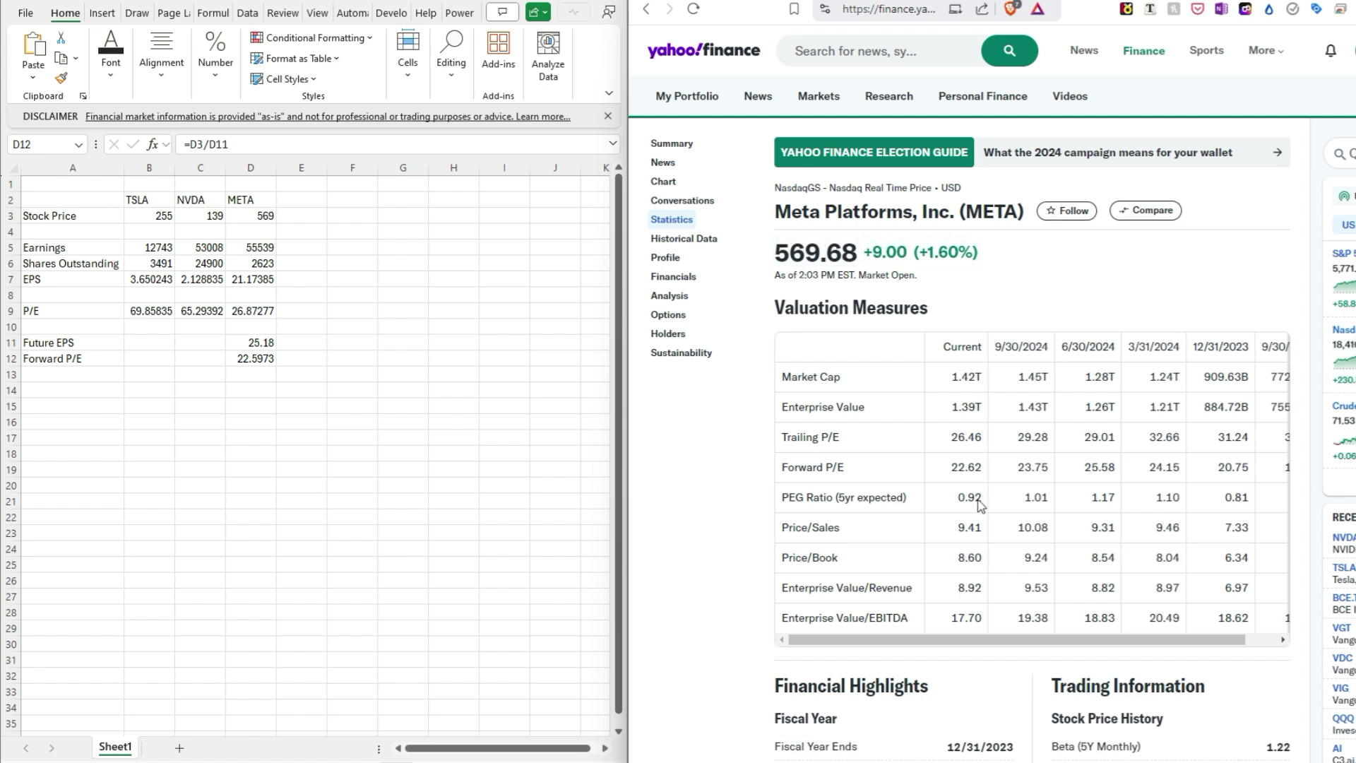
Find NVDA's next-year EPS estimate on the Analysis page and enter 4.06 in C11
{"action": "key", "text": "alt+Left"}
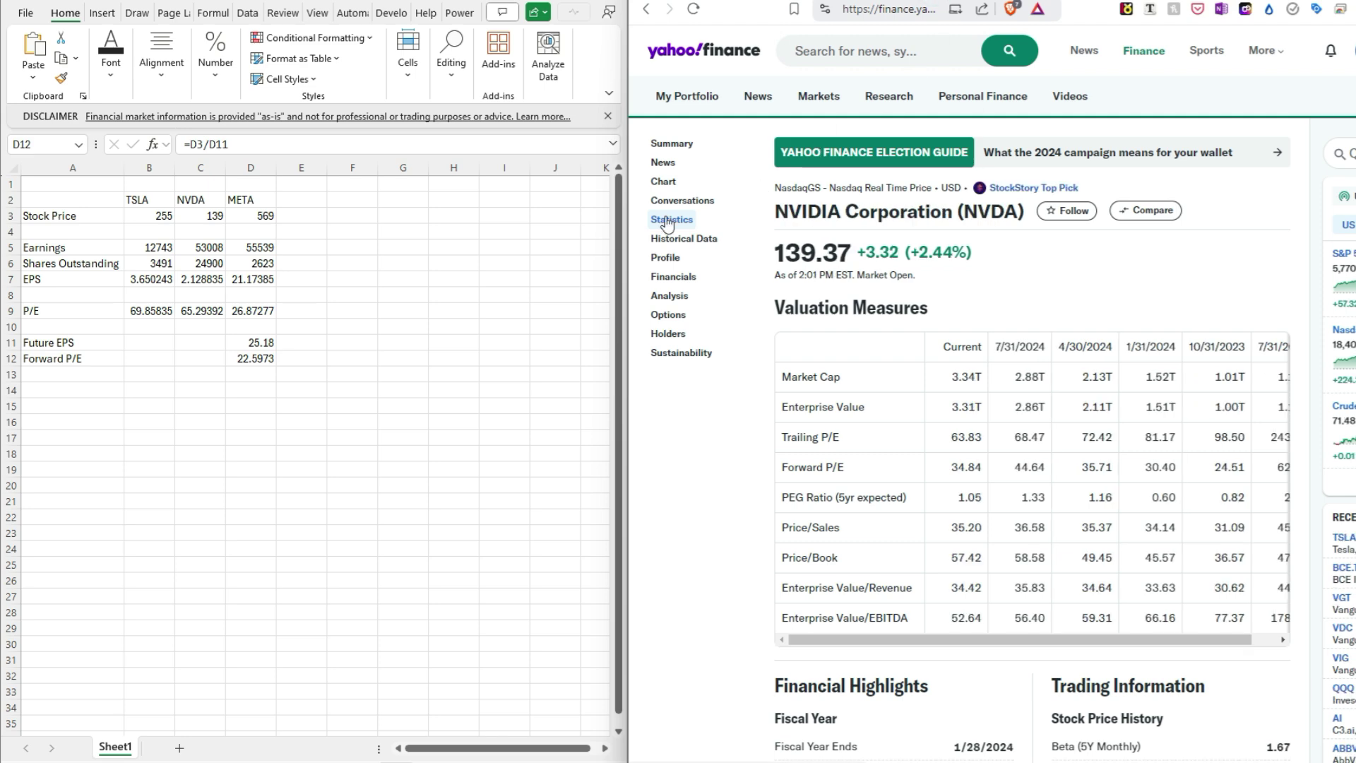
{"action": "left_click", "coordinate": [675, 297]}
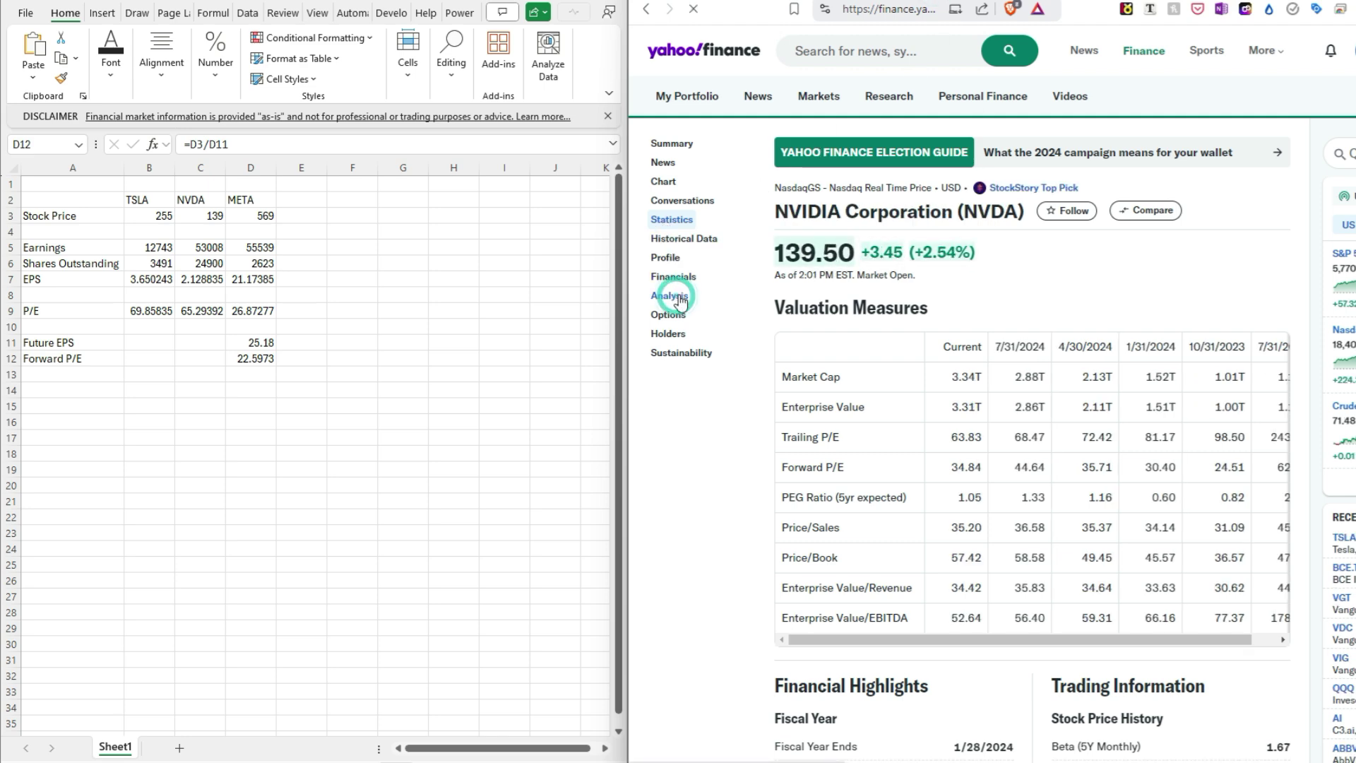
{"action": "scroll", "coordinate": [772, 503], "scroll_direction": "down", "scroll_amount": 3}
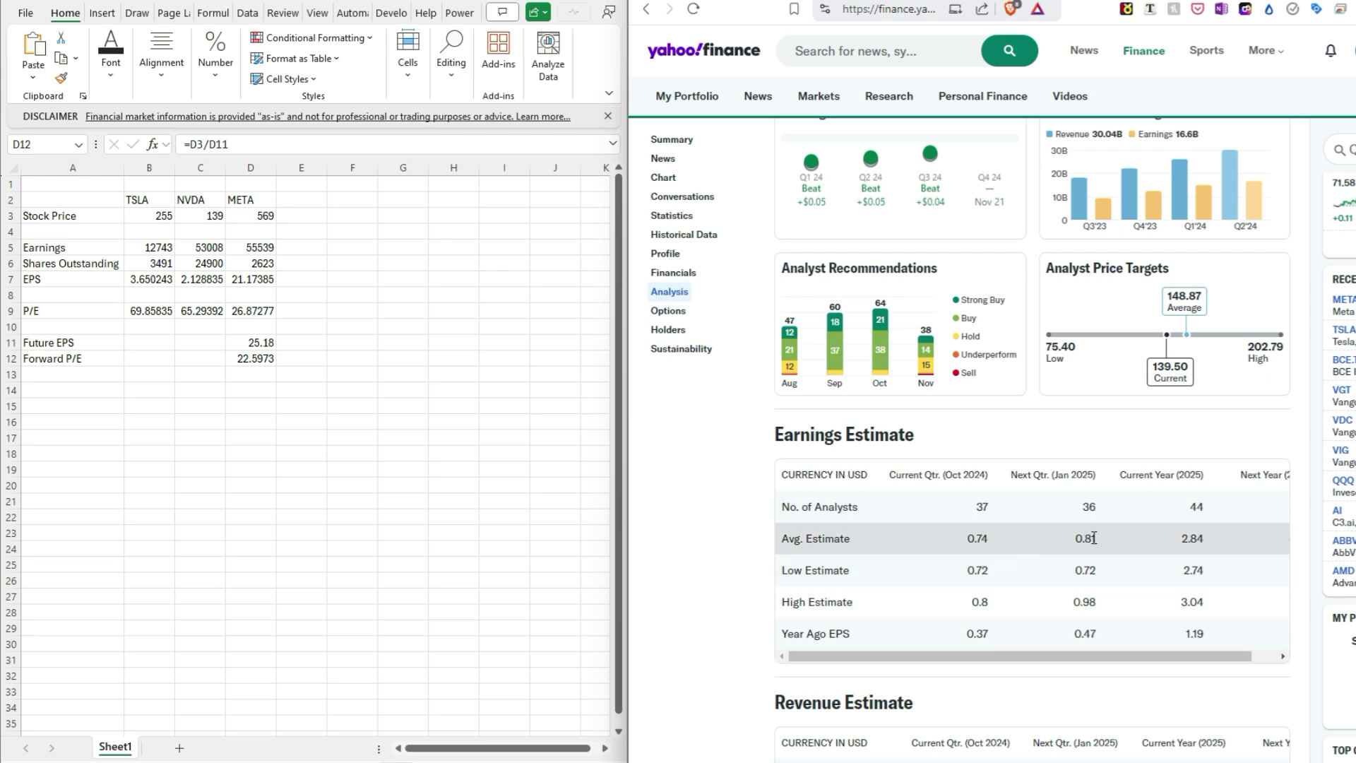
{"action": "left_click", "coordinate": [1263, 656]}
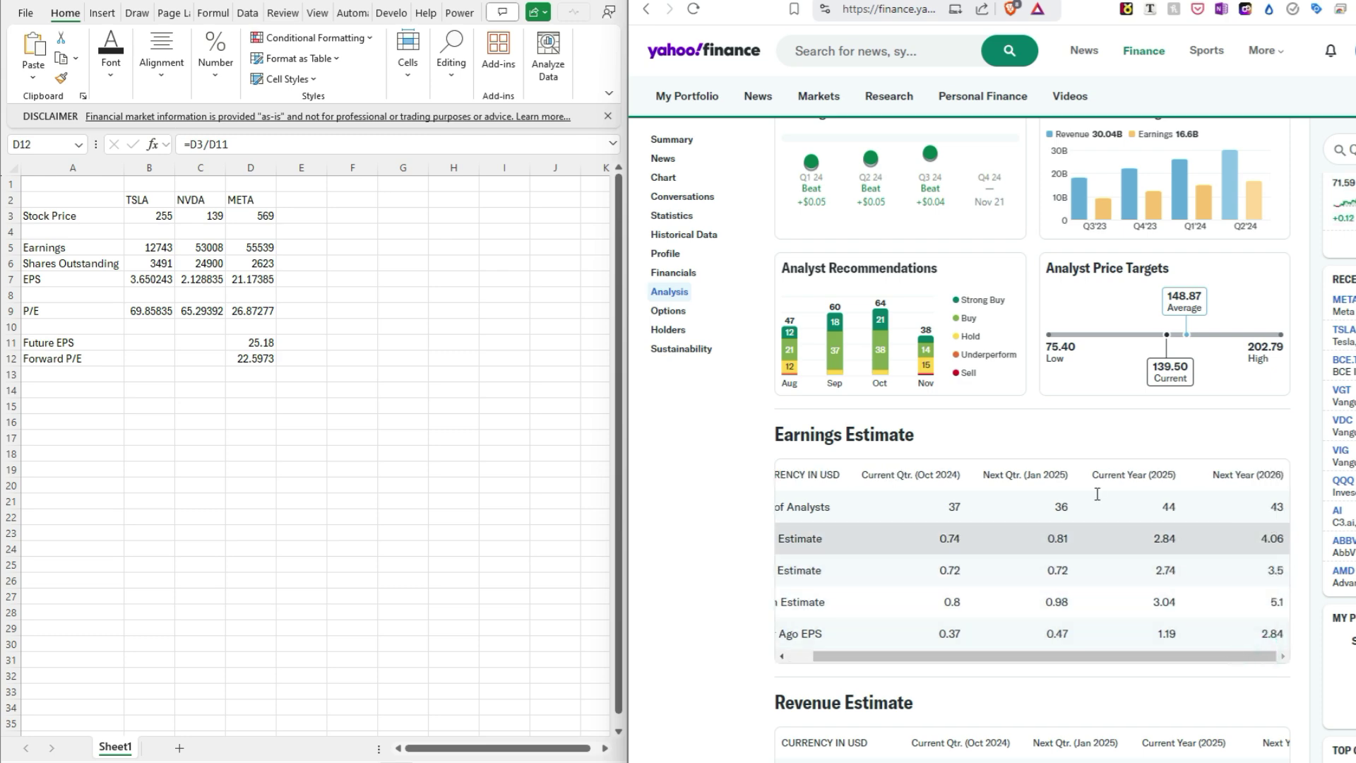
{"action": "left_click", "coordinate": [207, 342]}
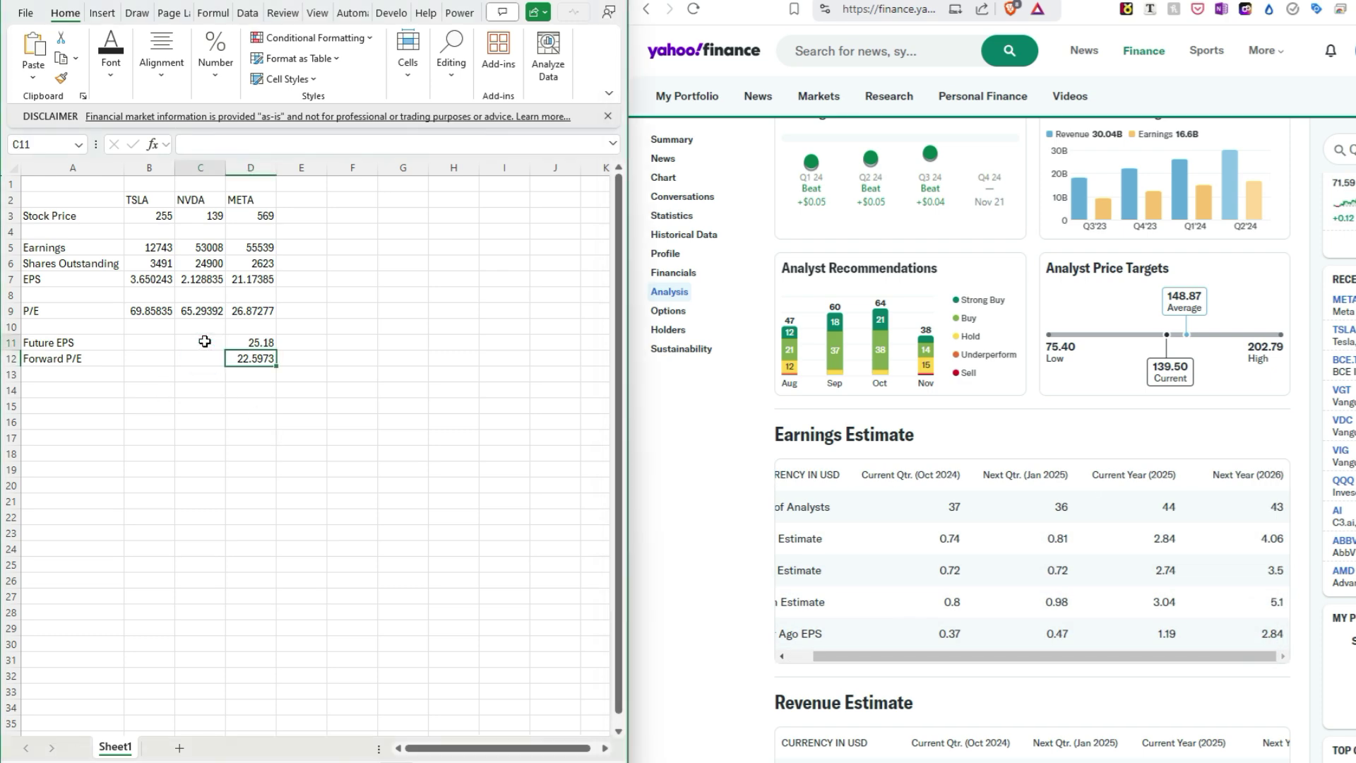
{"action": "type", "text": "4.06"}
{"action": "key", "text": "Return"}
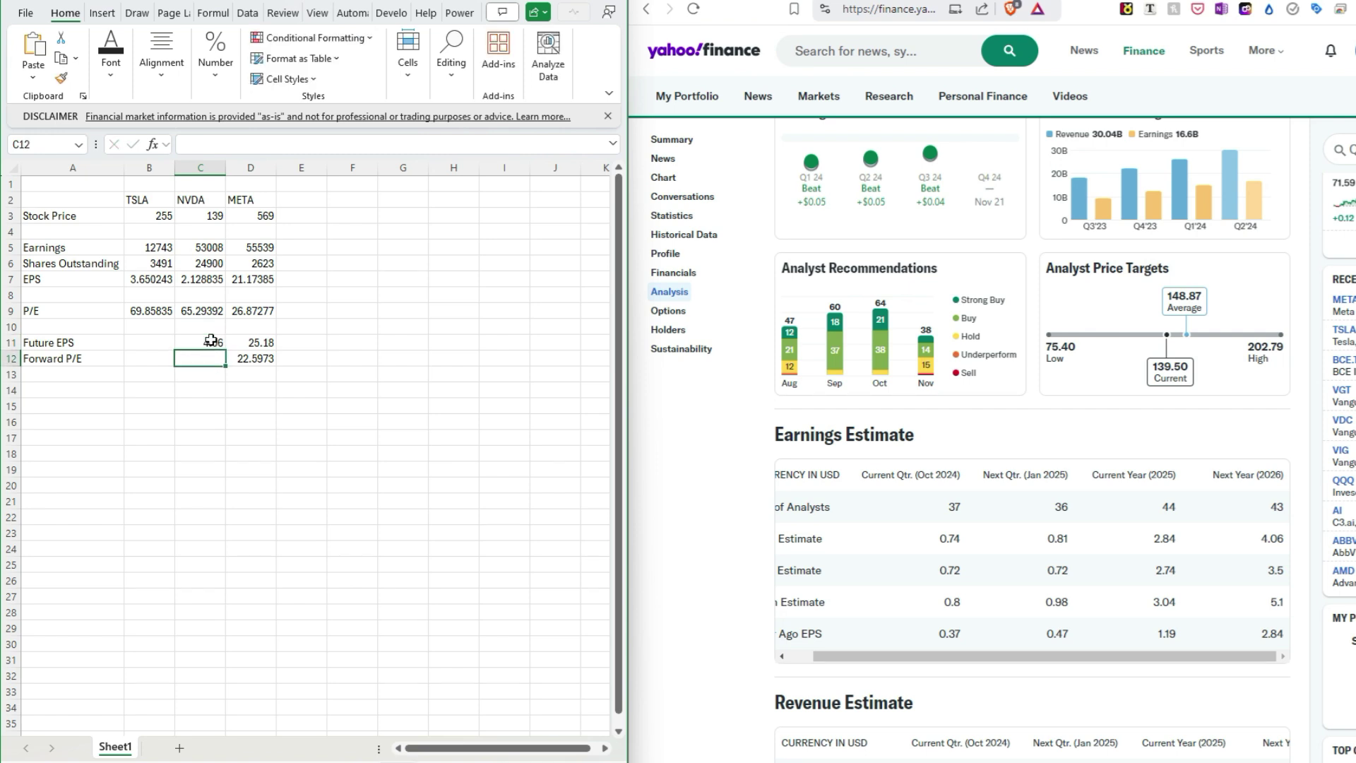
Enter =C3/C11 in C12 to get NVDA's forward P/E of 34.23645
{"action": "type", "text": "="}
{"action": "left_click", "coordinate": [209, 211]}
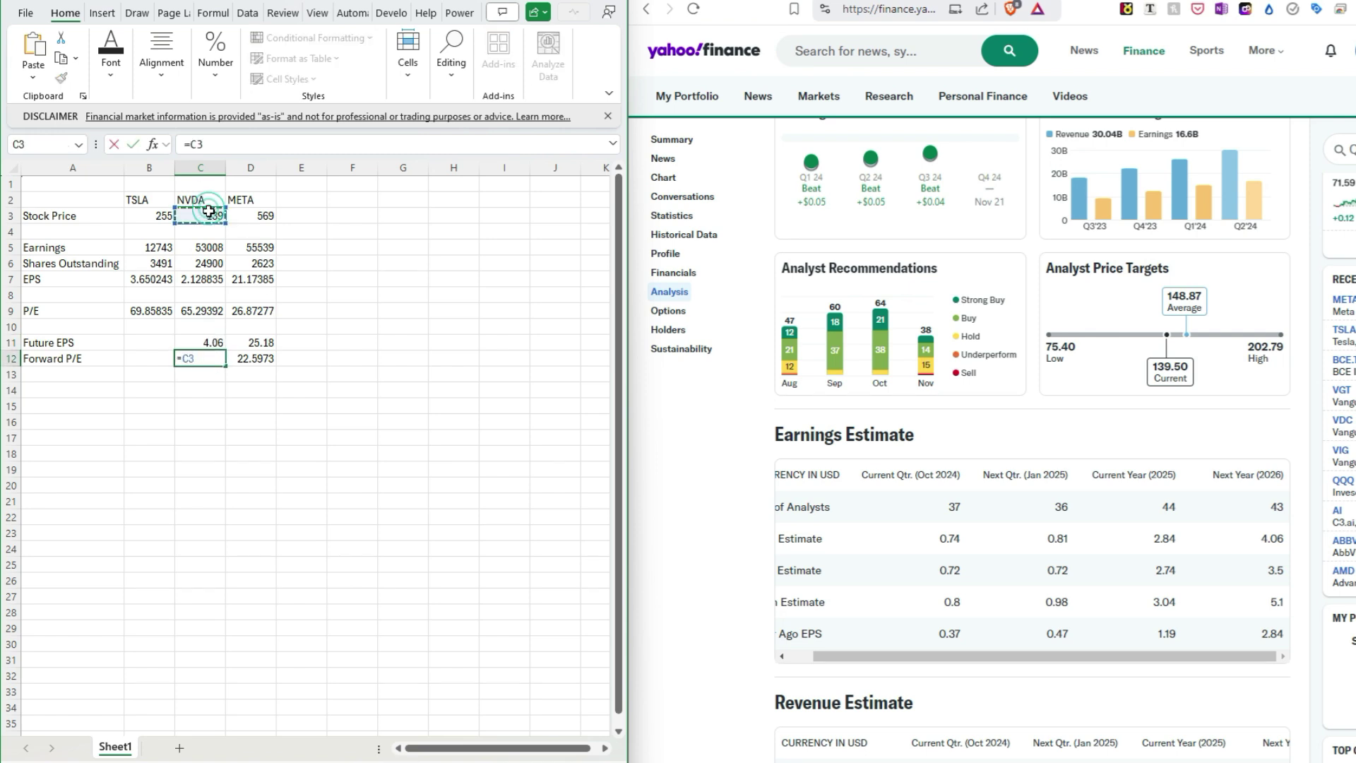
{"action": "type", "text": "/"}
{"action": "left_click", "coordinate": [193, 342]}
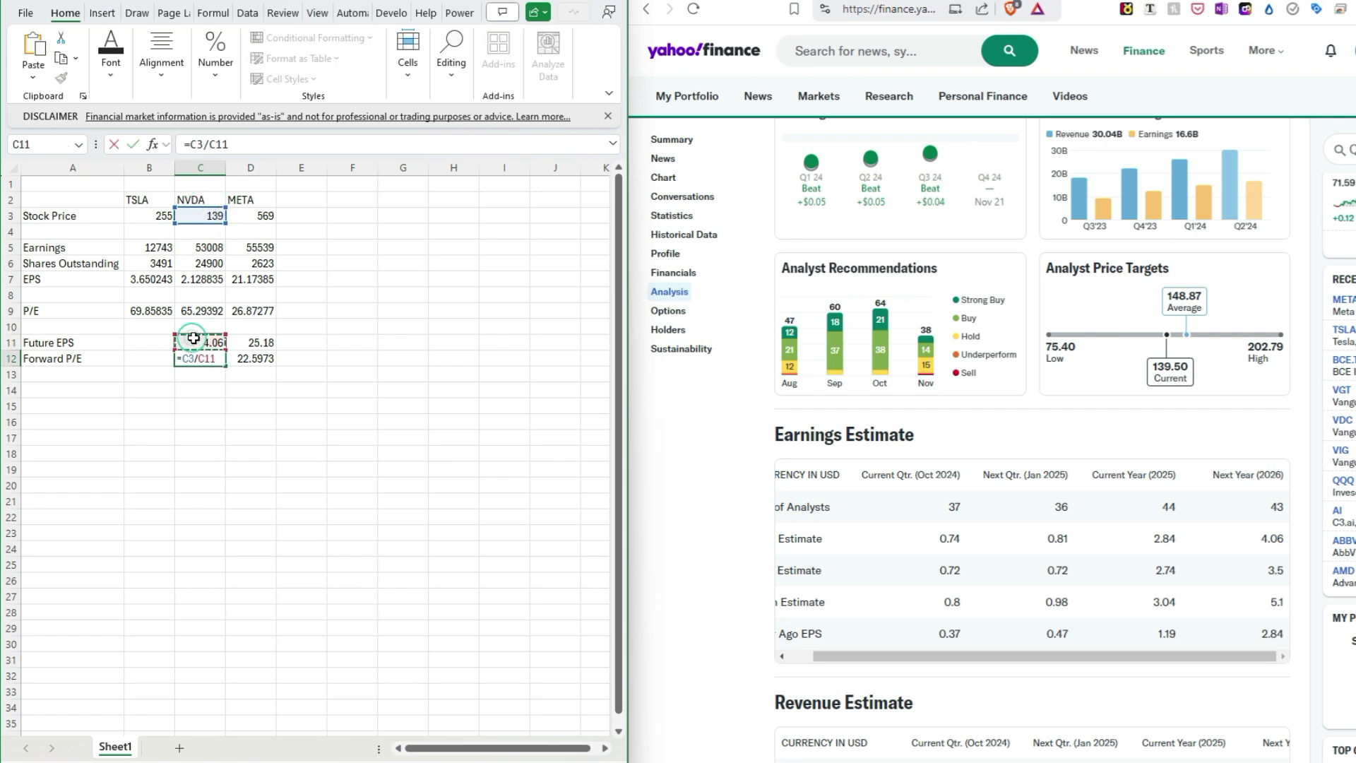
{"action": "key", "text": "Return"}
Compare C12's result with the forward P/E of 34.84 on Yahoo Finance's NVIDIA statistics page
{"action": "left_click", "coordinate": [205, 355]}
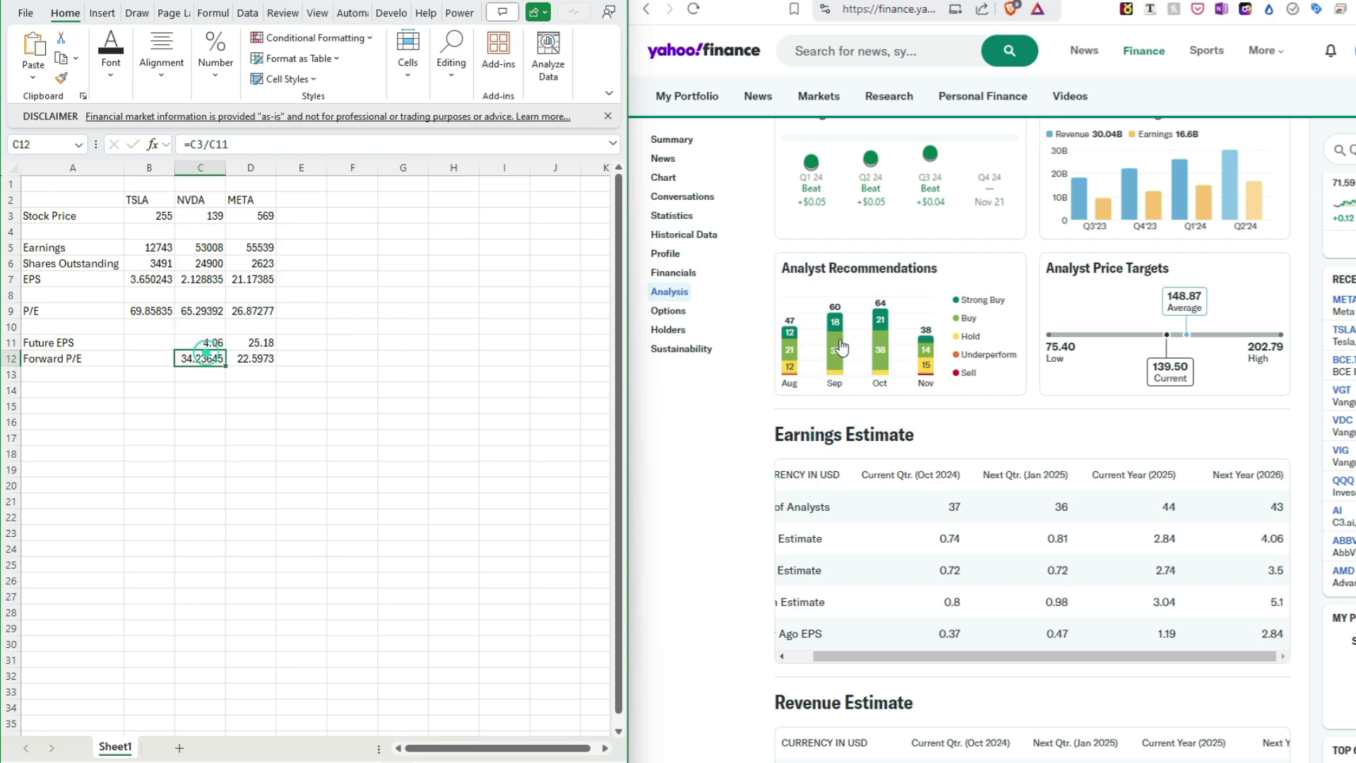
{"action": "left_click", "coordinate": [672, 216]}
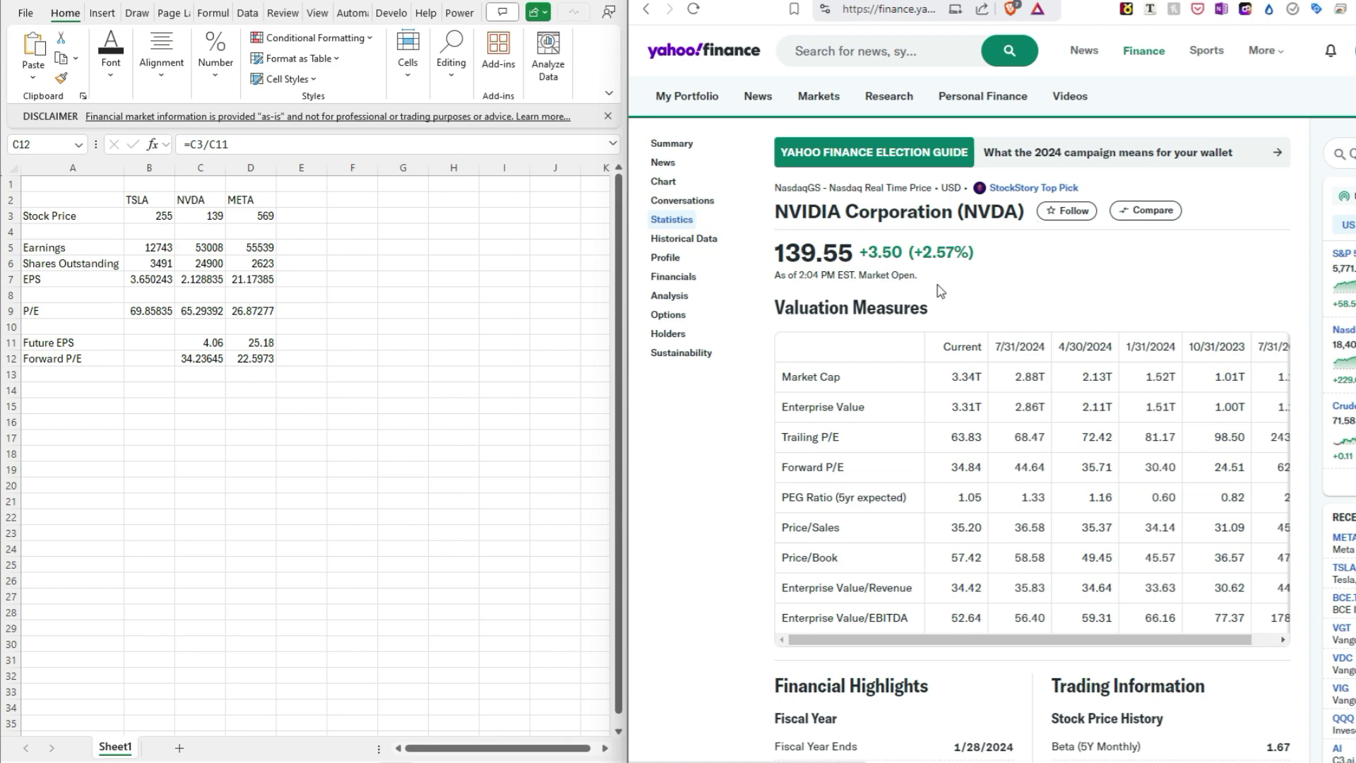
{"action": "left_click", "coordinate": [161, 344]}
Find TSLA's next-year EPS estimate on the Analysis page and enter 3.26 in B11
{"action": "left_click", "coordinate": [149, 341]}
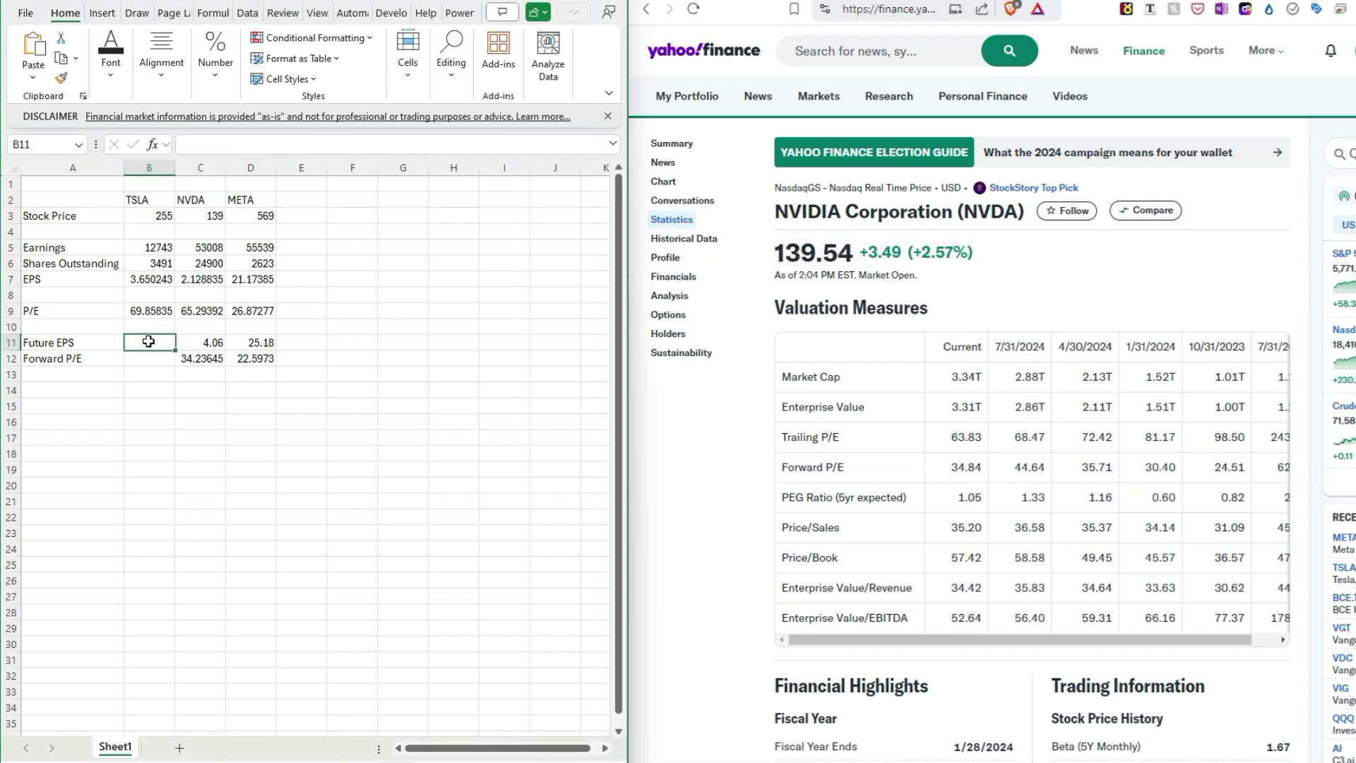
{"action": "left_click", "coordinate": [743, 4]}
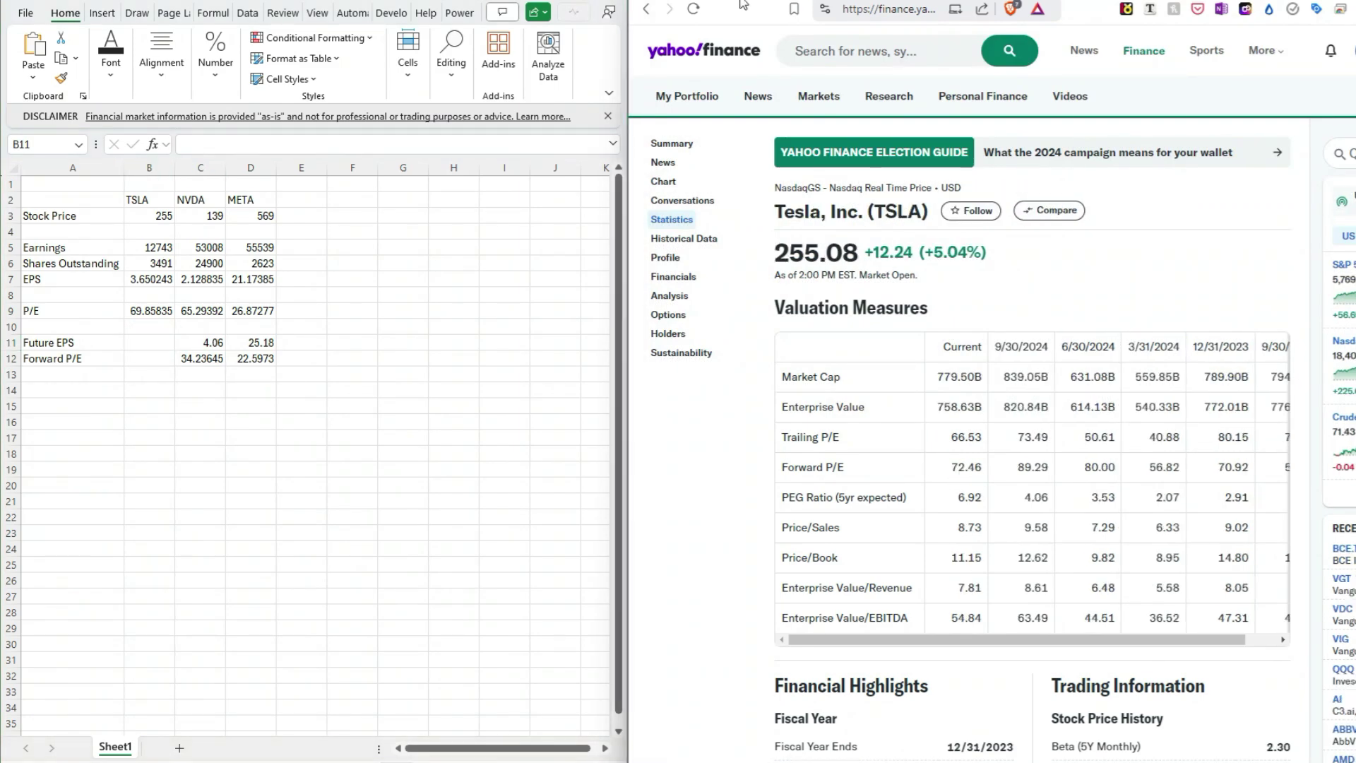
{"action": "left_click", "coordinate": [671, 296]}
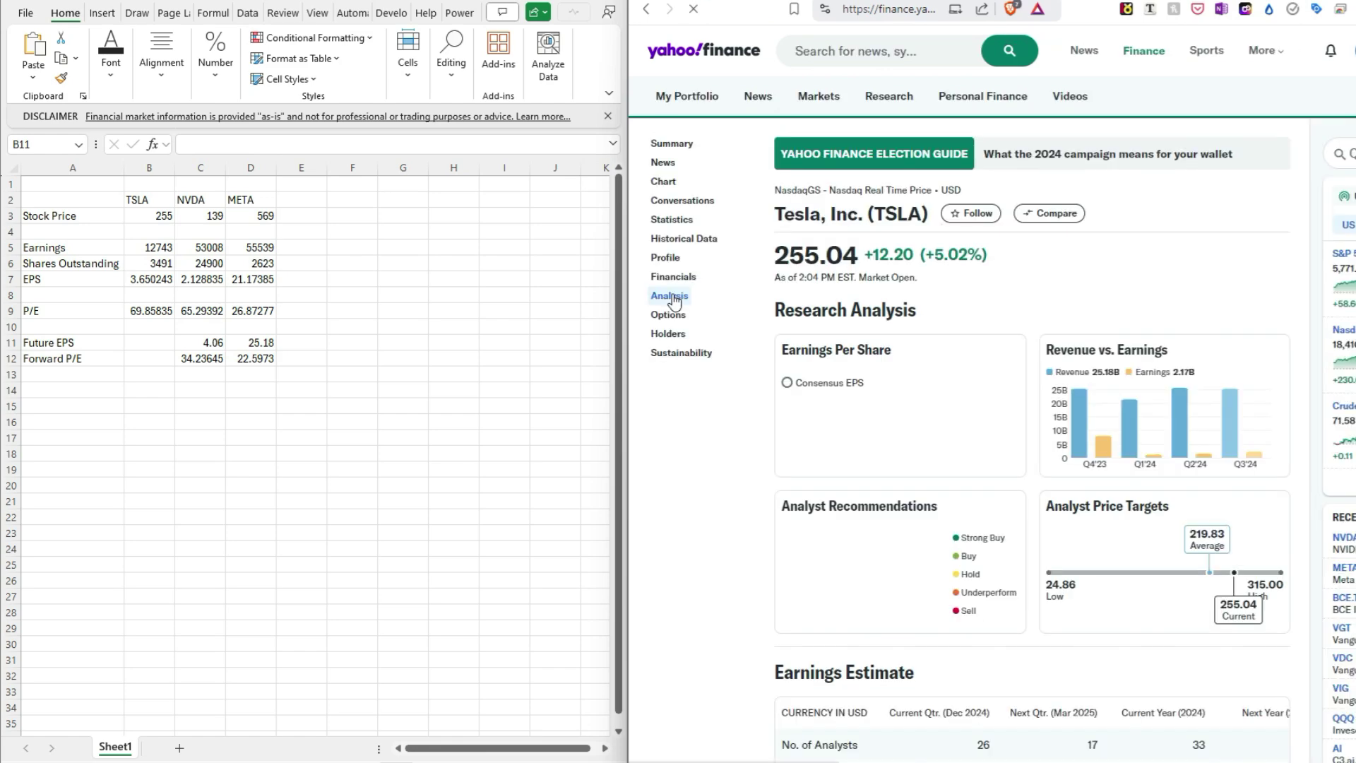
{"action": "scroll", "coordinate": [899, 485], "scroll_direction": "down", "scroll_amount": 3}
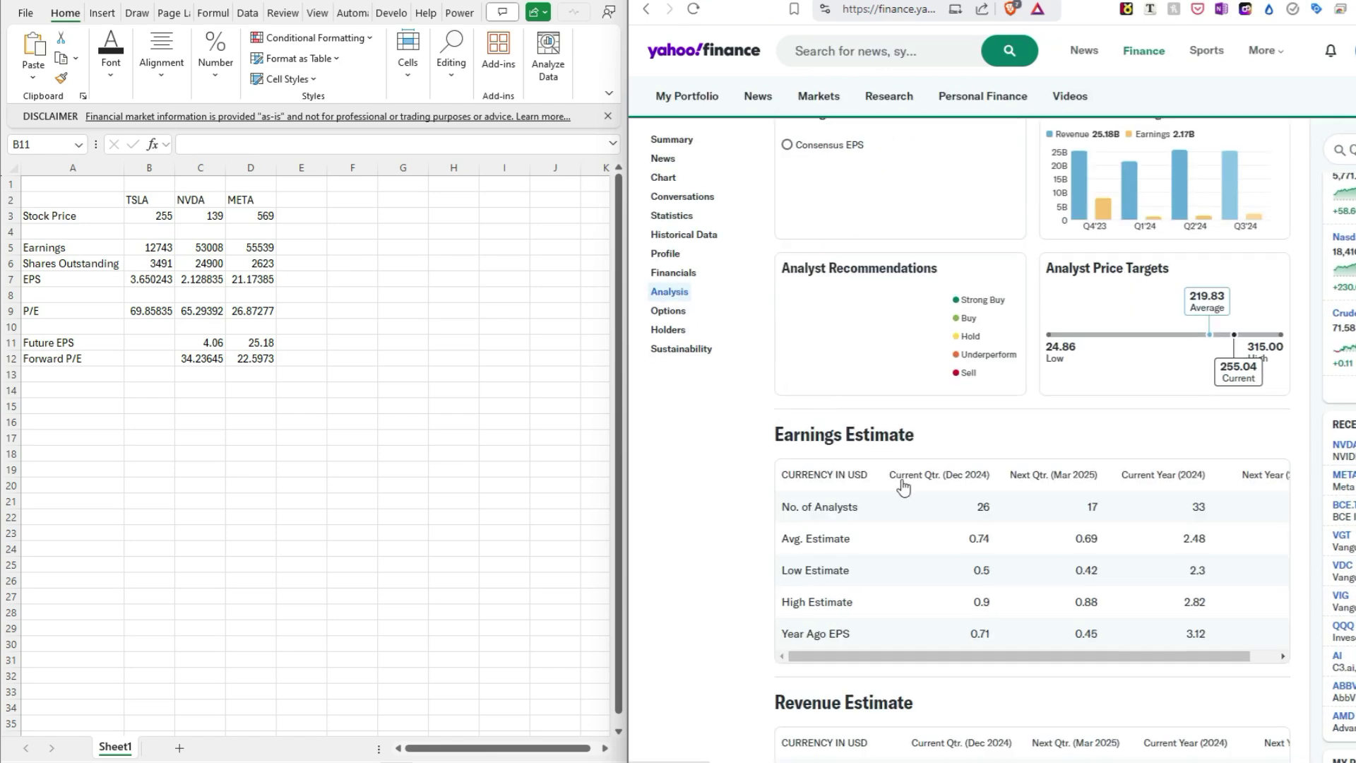
{"action": "left_click", "coordinate": [1264, 656]}
{"action": "left_click", "coordinate": [155, 336]}
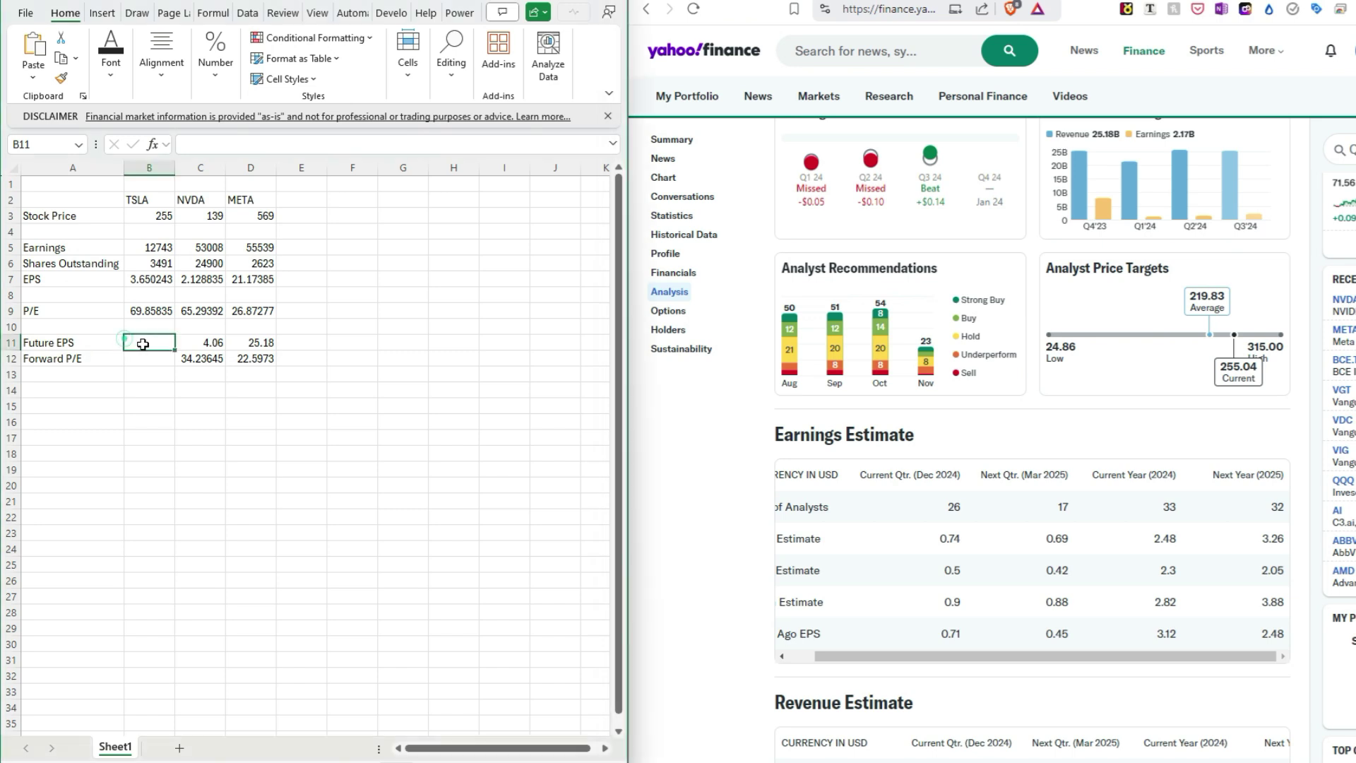
{"action": "type", "text": "3.26"}
{"action": "key", "text": "Return"}
Enter =B3/B11 in B12 to get TSLA's forward P/E of 78.22086
{"action": "type", "text": "="}
{"action": "left_click", "coordinate": [153, 214]}
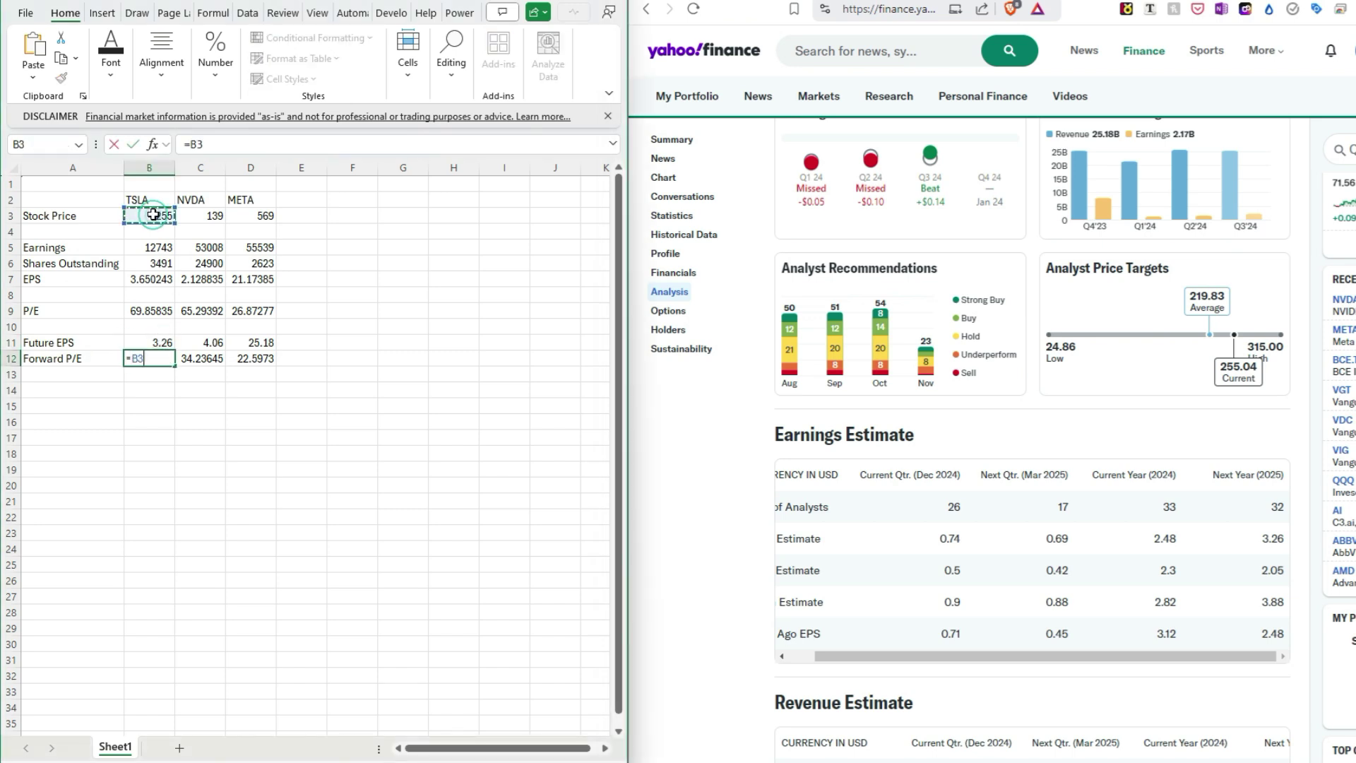
{"action": "type", "text": "/"}
{"action": "left_click", "coordinate": [162, 339]}
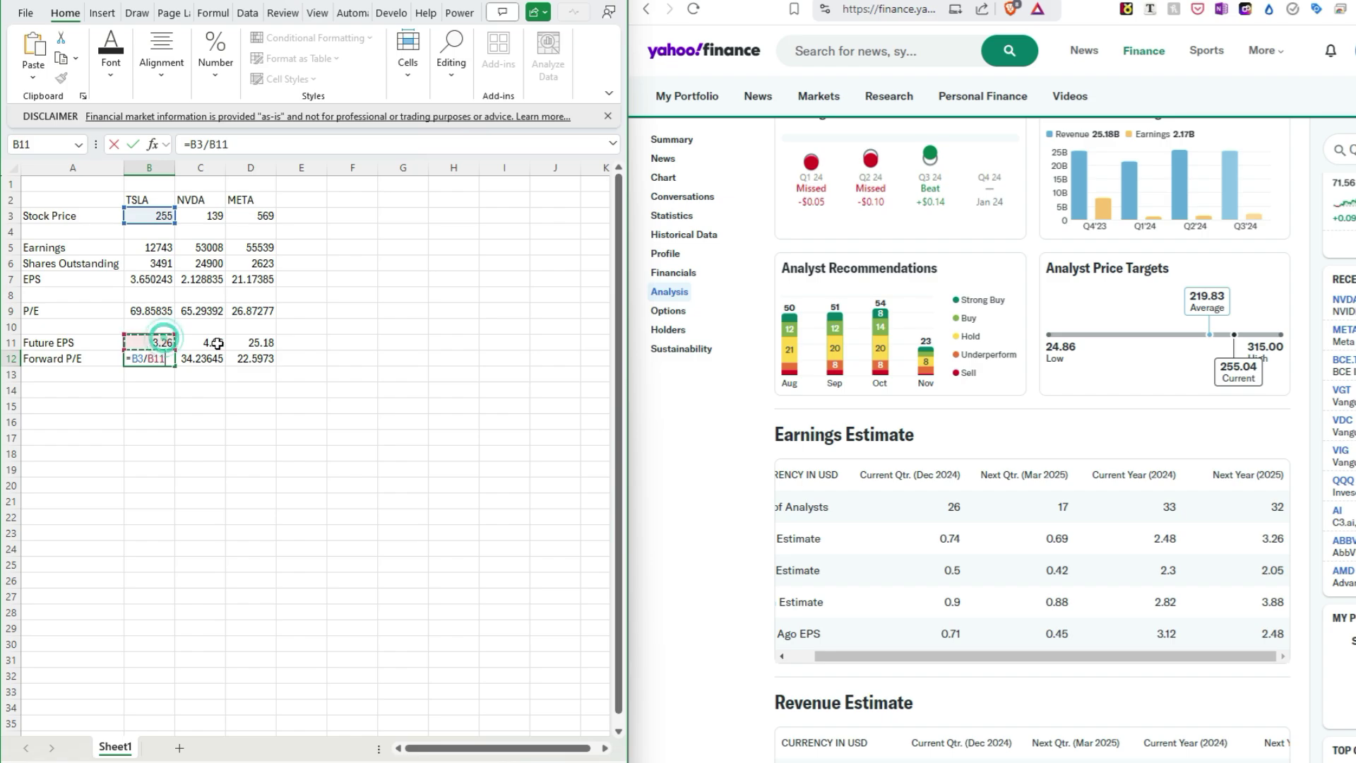
{"action": "key", "text": "Return"}
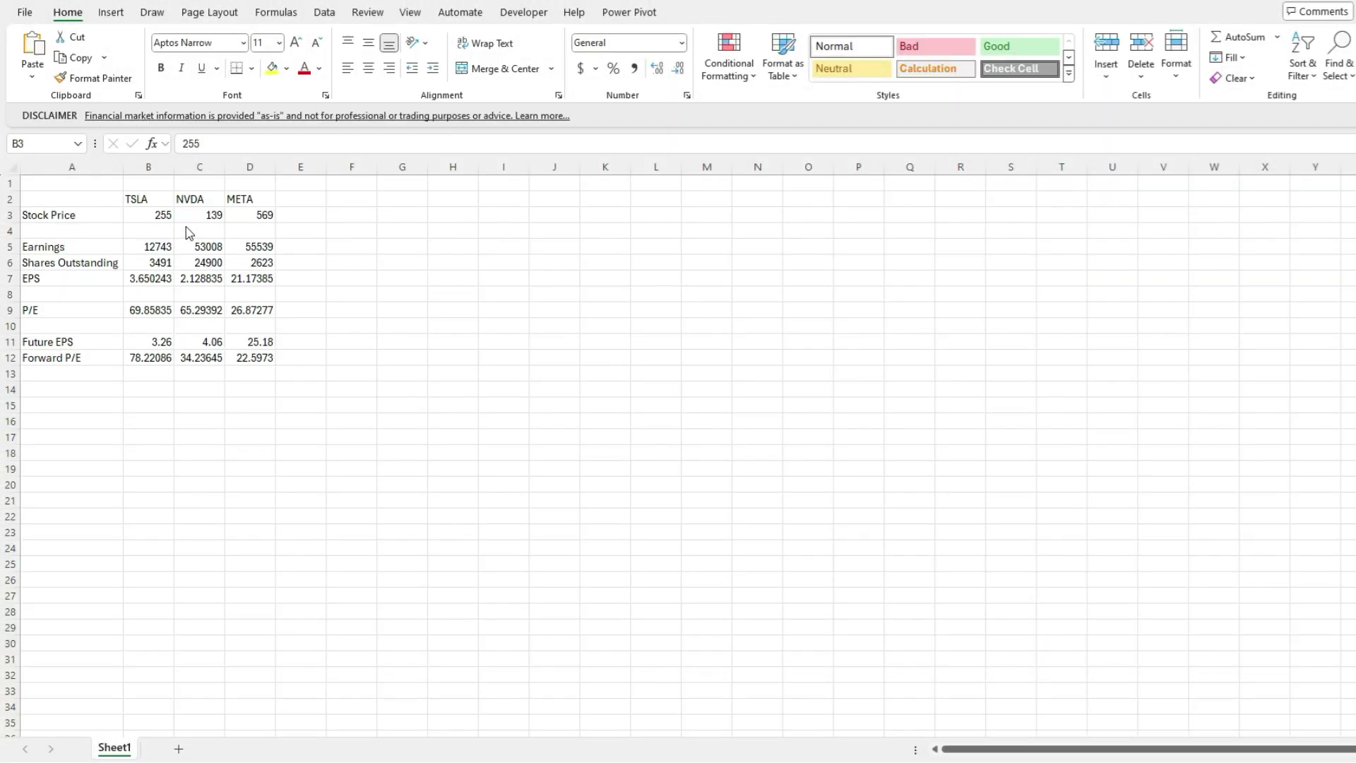
Apply Accounting currency format to the stock prices (B3:D3) and earnings (B5:D5)
{"action": "left_click_drag", "start_coordinate": [165, 215], "coordinate": [242, 210]}
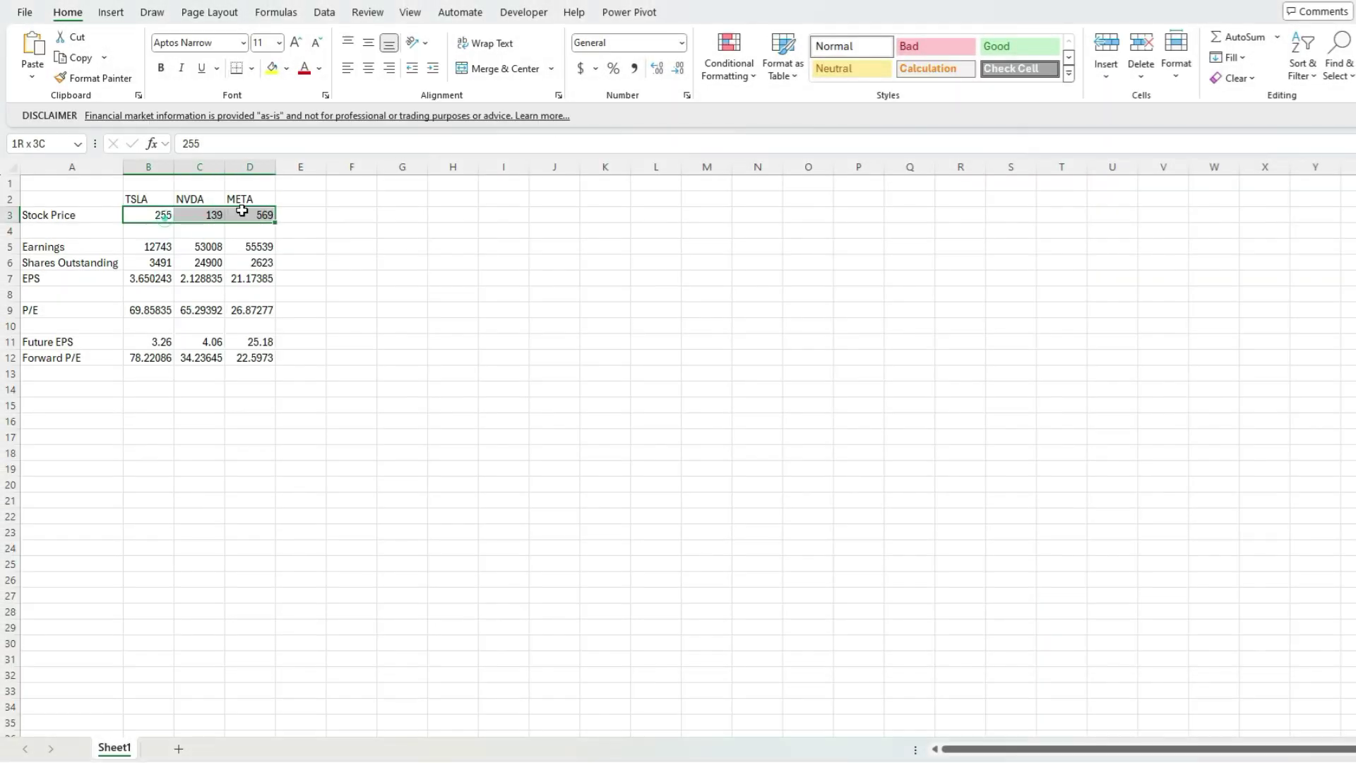
{"action": "left_click", "coordinate": [581, 68]}
{"action": "left_click_drag", "start_coordinate": [158, 244], "coordinate": [255, 246]}
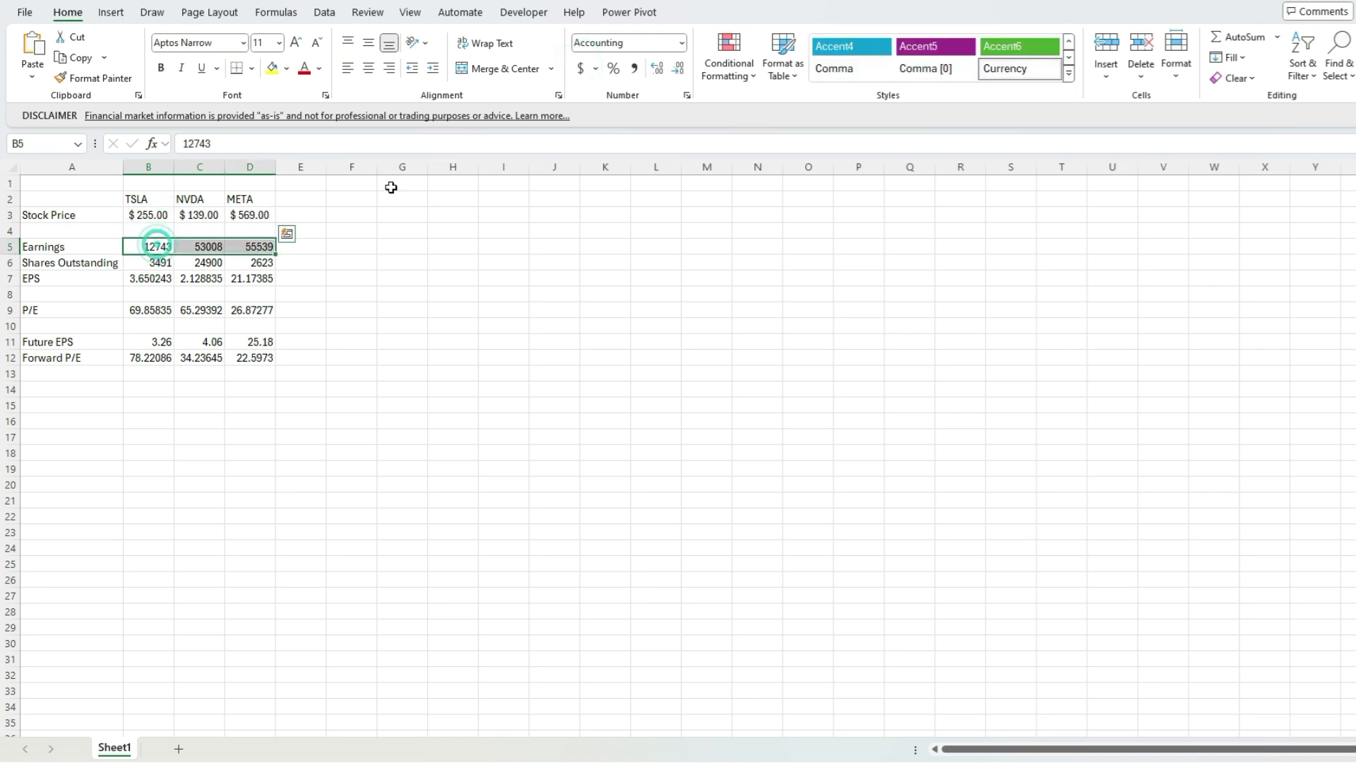
{"action": "left_click", "coordinate": [580, 68]}
Give shares and EPS Comma Style, with shares outstanding shown as whole numbers
{"action": "left_click_drag", "start_coordinate": [144, 261], "coordinate": [290, 279]}
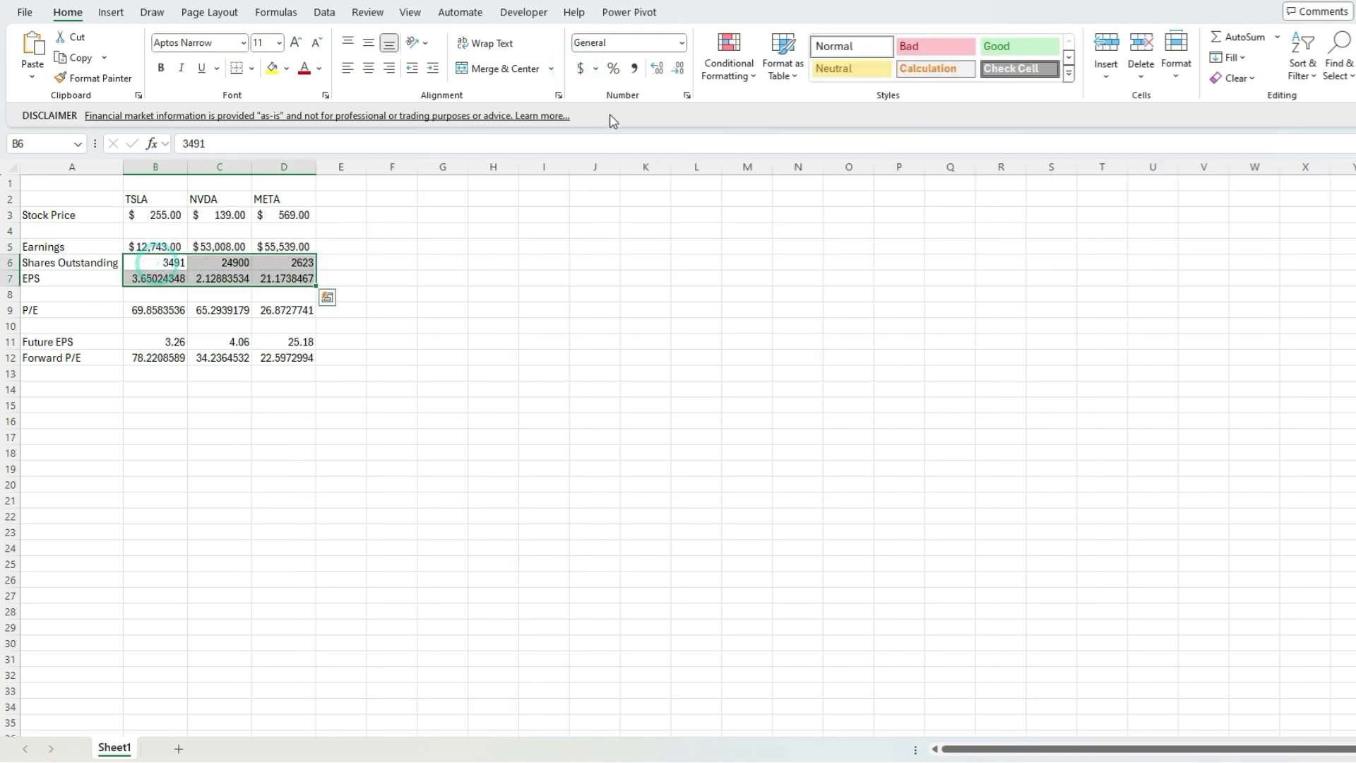
{"action": "left_click", "coordinate": [634, 68]}
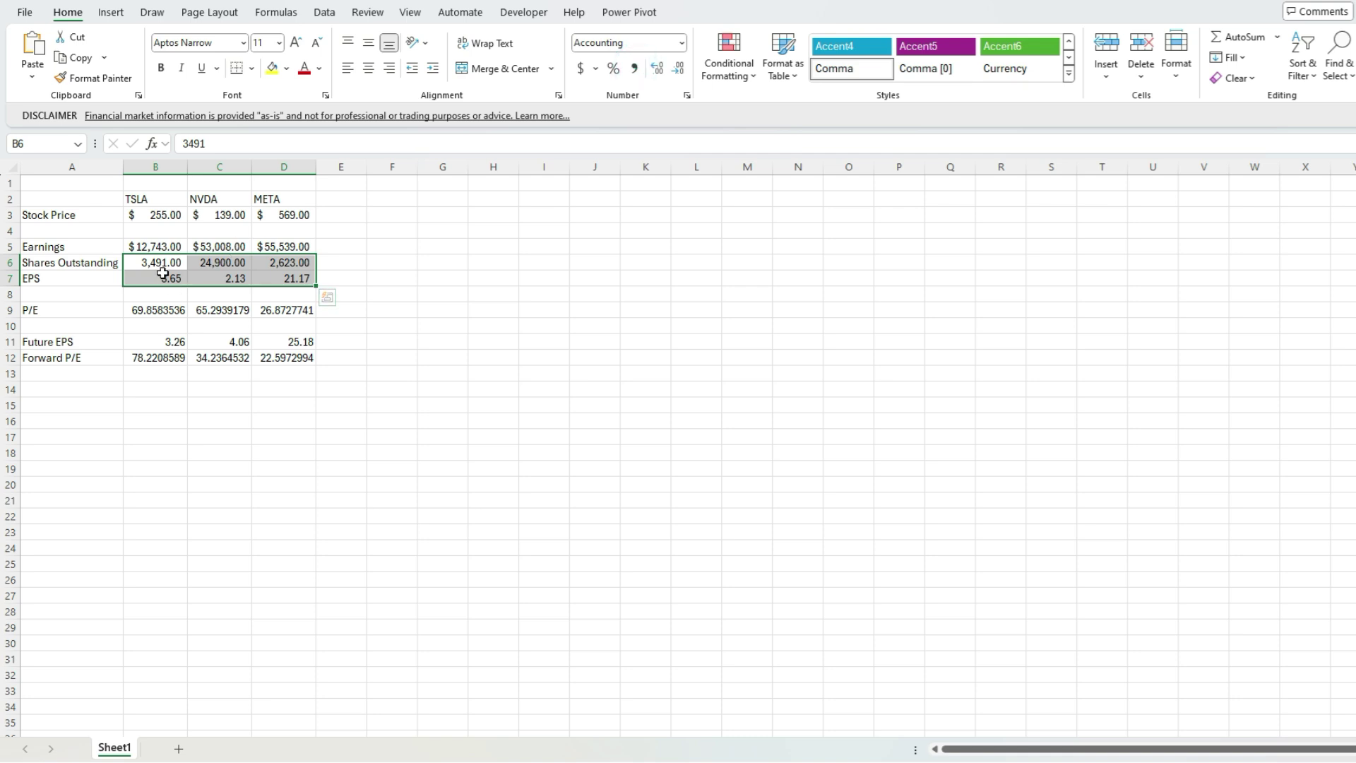
{"action": "left_click_drag", "start_coordinate": [159, 266], "coordinate": [300, 263]}
{"action": "left_click", "coordinate": [678, 68]}
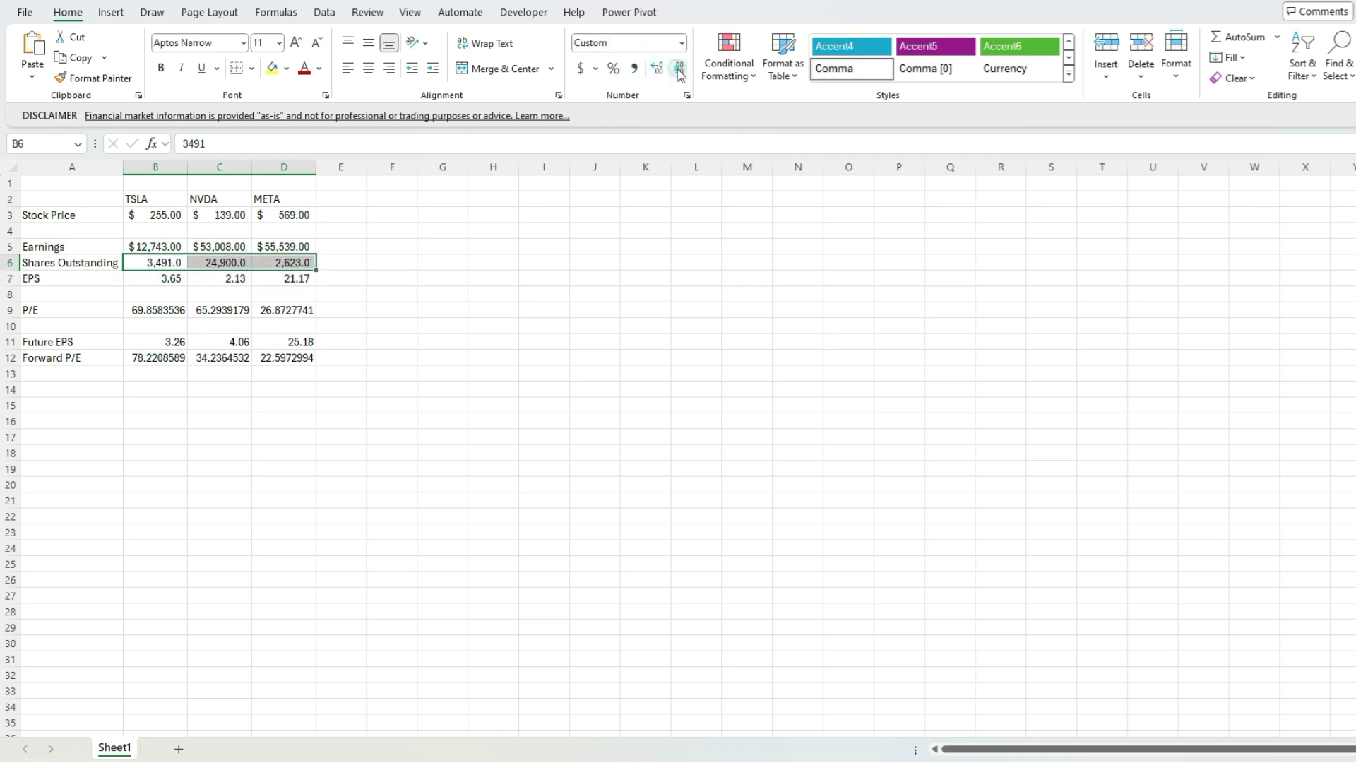
{"action": "left_click", "coordinate": [678, 68]}
{"action": "left_click", "coordinate": [169, 247]}
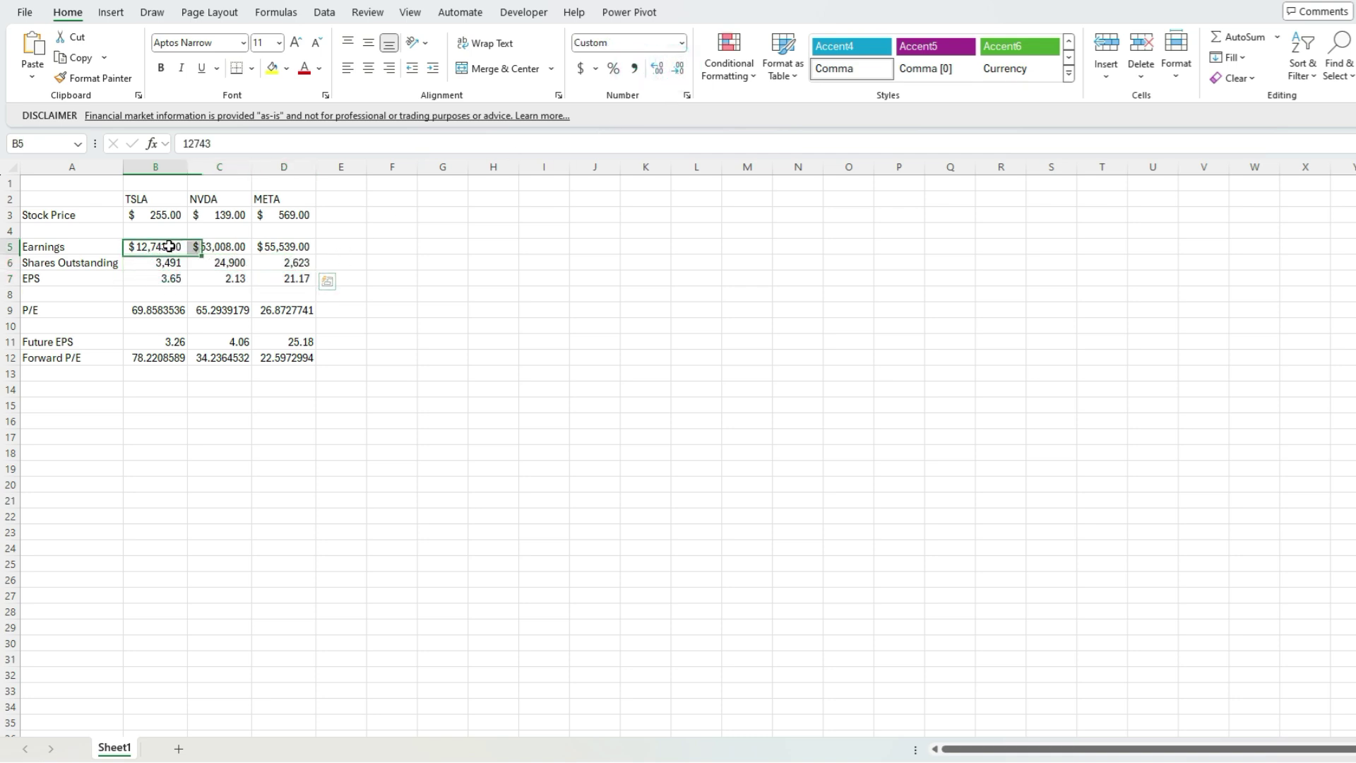
{"action": "left_click", "coordinate": [166, 262]}
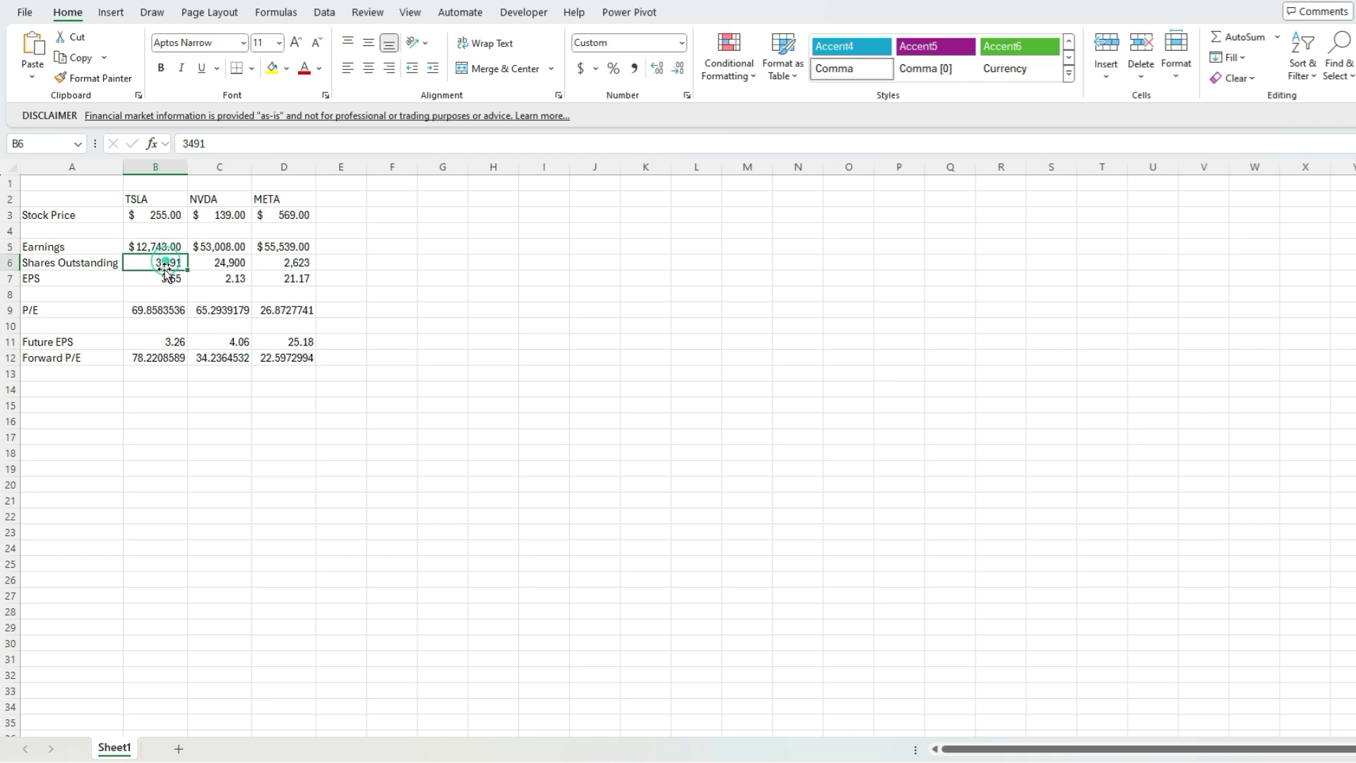
{"action": "left_click", "coordinate": [171, 277]}
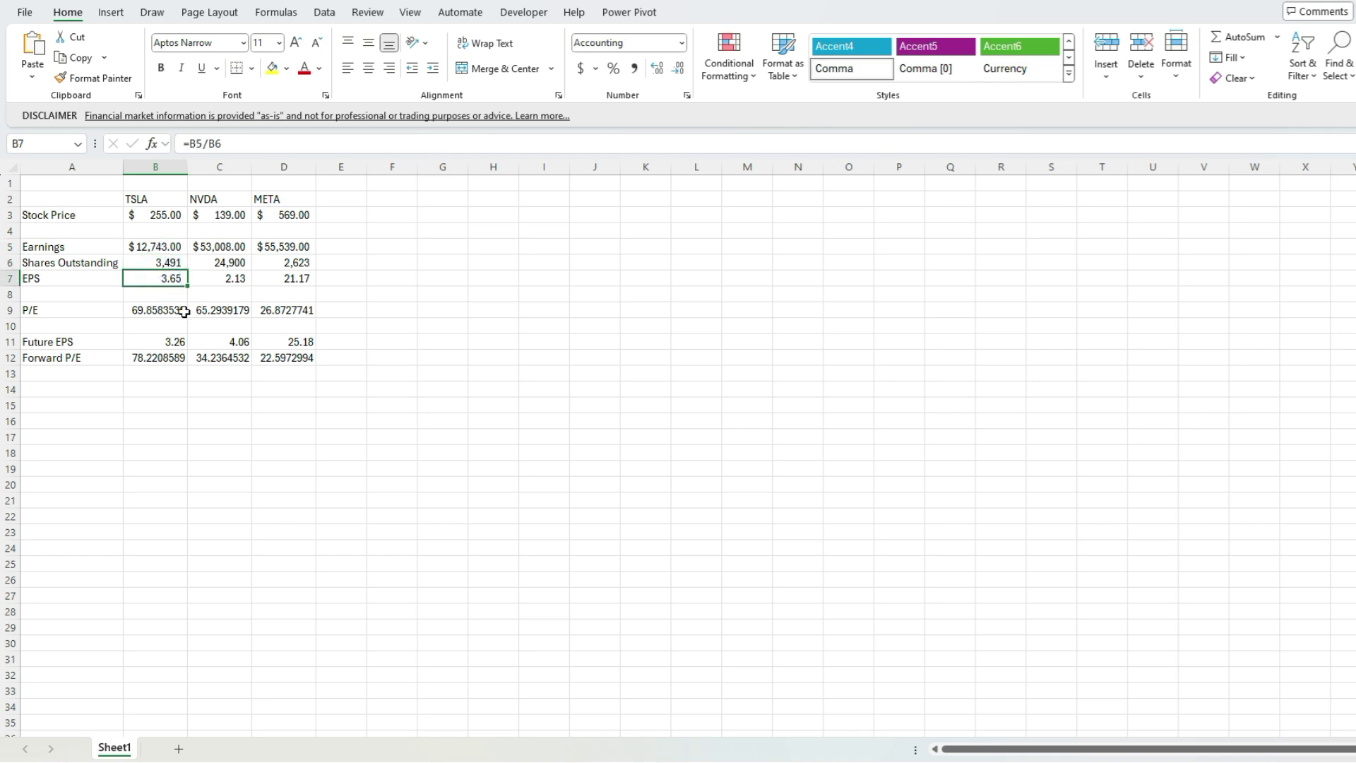
Format the P/E, Forward P/E and Future EPS rows to two decimals
{"action": "left_click_drag", "start_coordinate": [159, 311], "coordinate": [300, 310]}
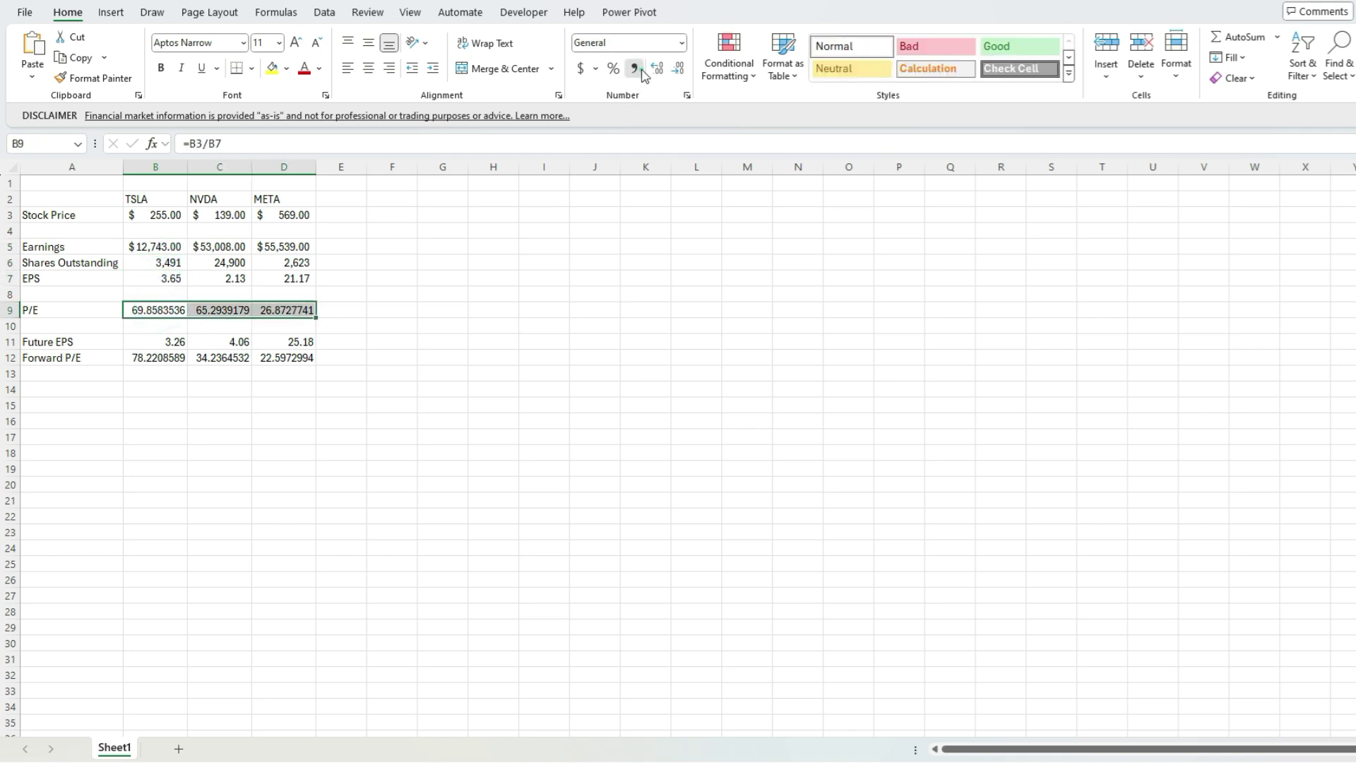
{"action": "left_click", "coordinate": [634, 69]}
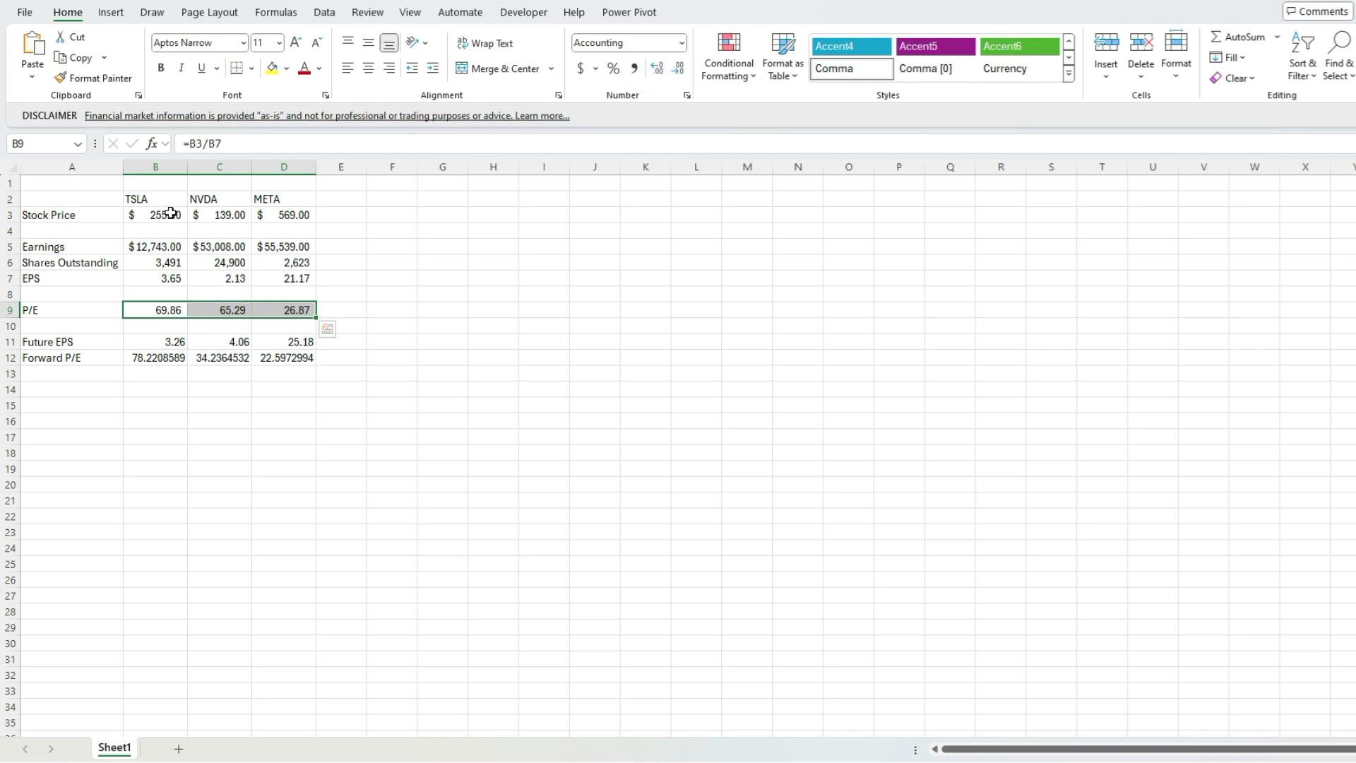
{"action": "left_click", "coordinate": [166, 308]}
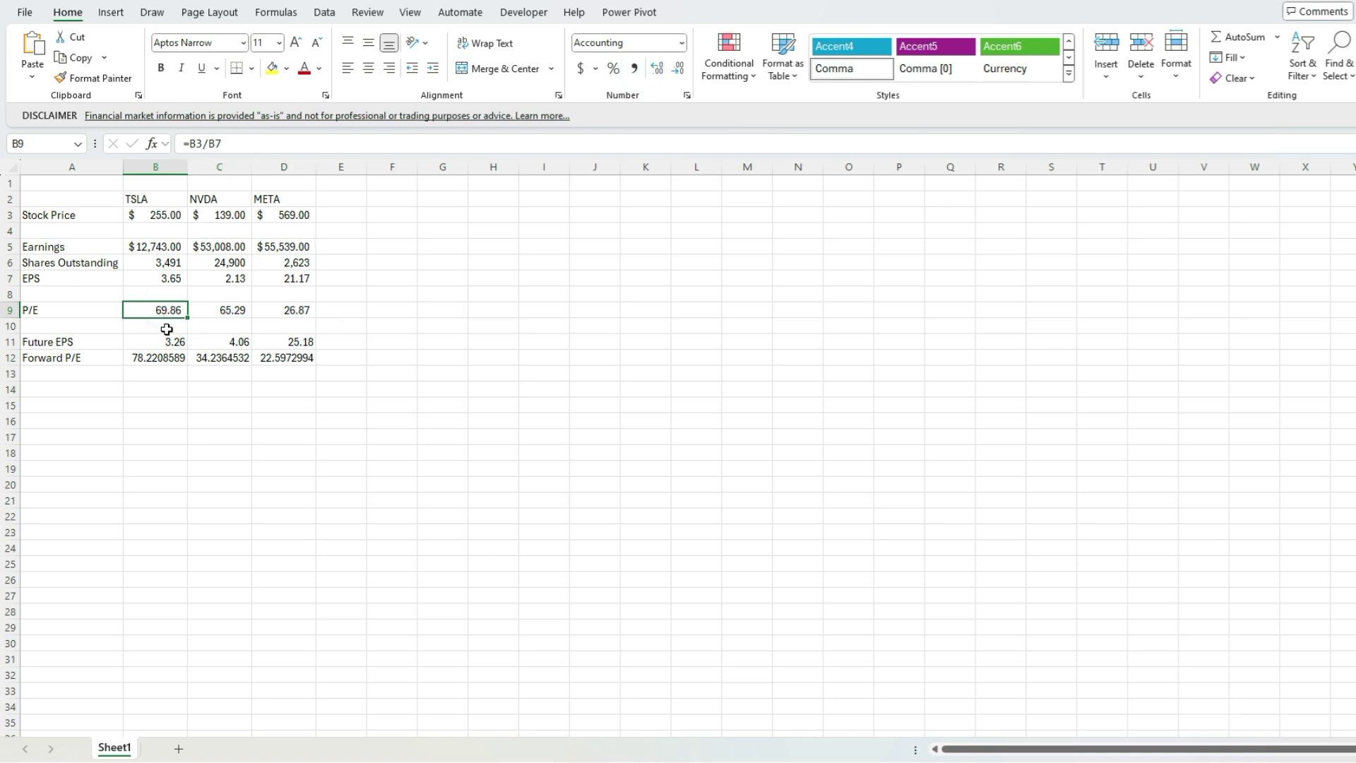
{"action": "left_click_drag", "start_coordinate": [166, 355], "coordinate": [288, 357]}
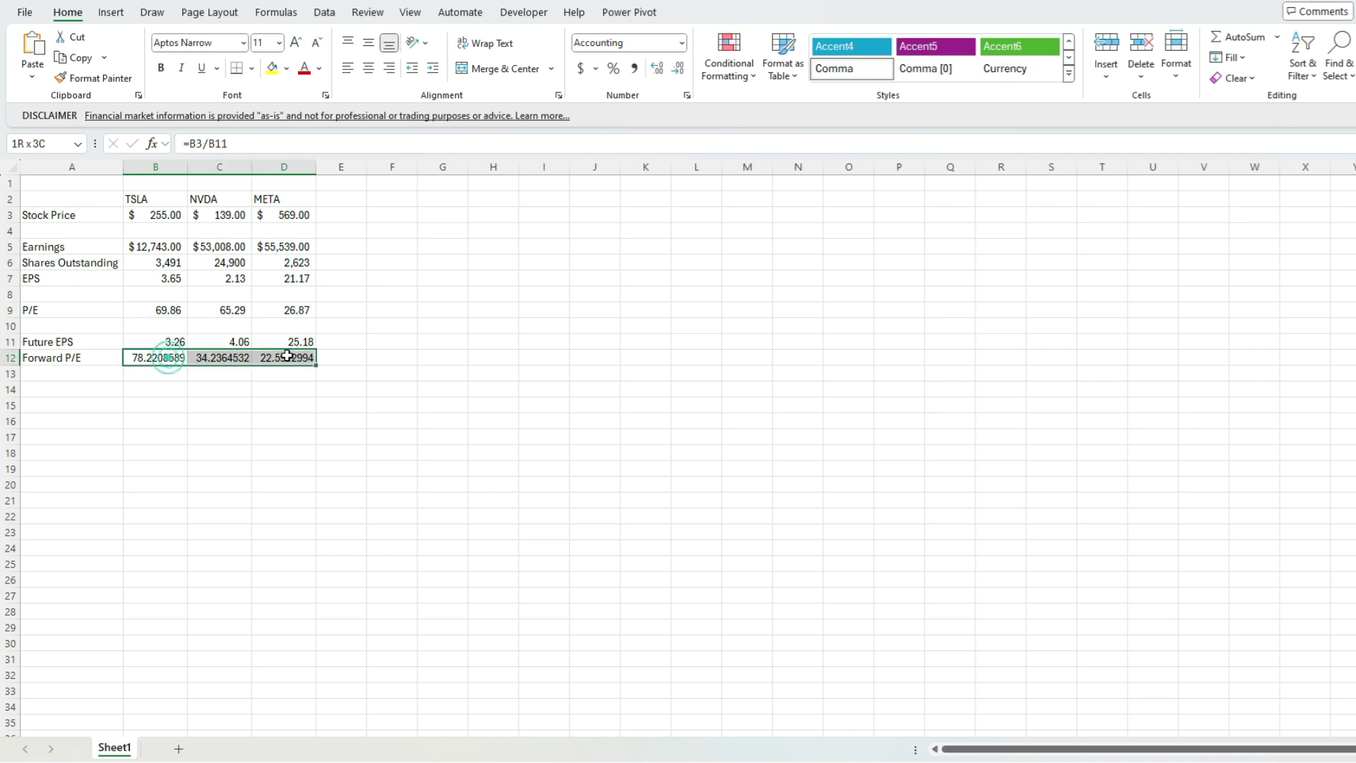
{"action": "left_click", "coordinate": [634, 69]}
{"action": "left_click_drag", "start_coordinate": [167, 340], "coordinate": [279, 339]}
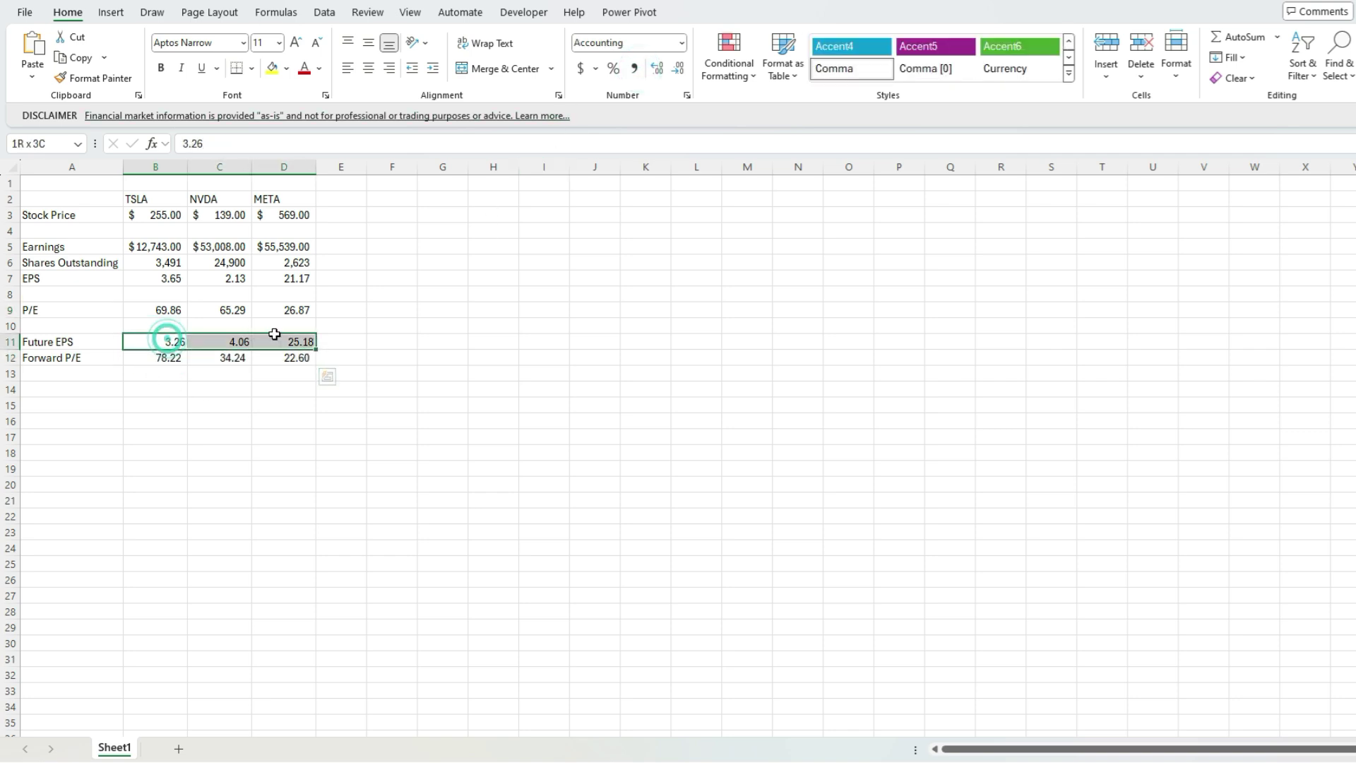
{"action": "left_click", "coordinate": [639, 67]}
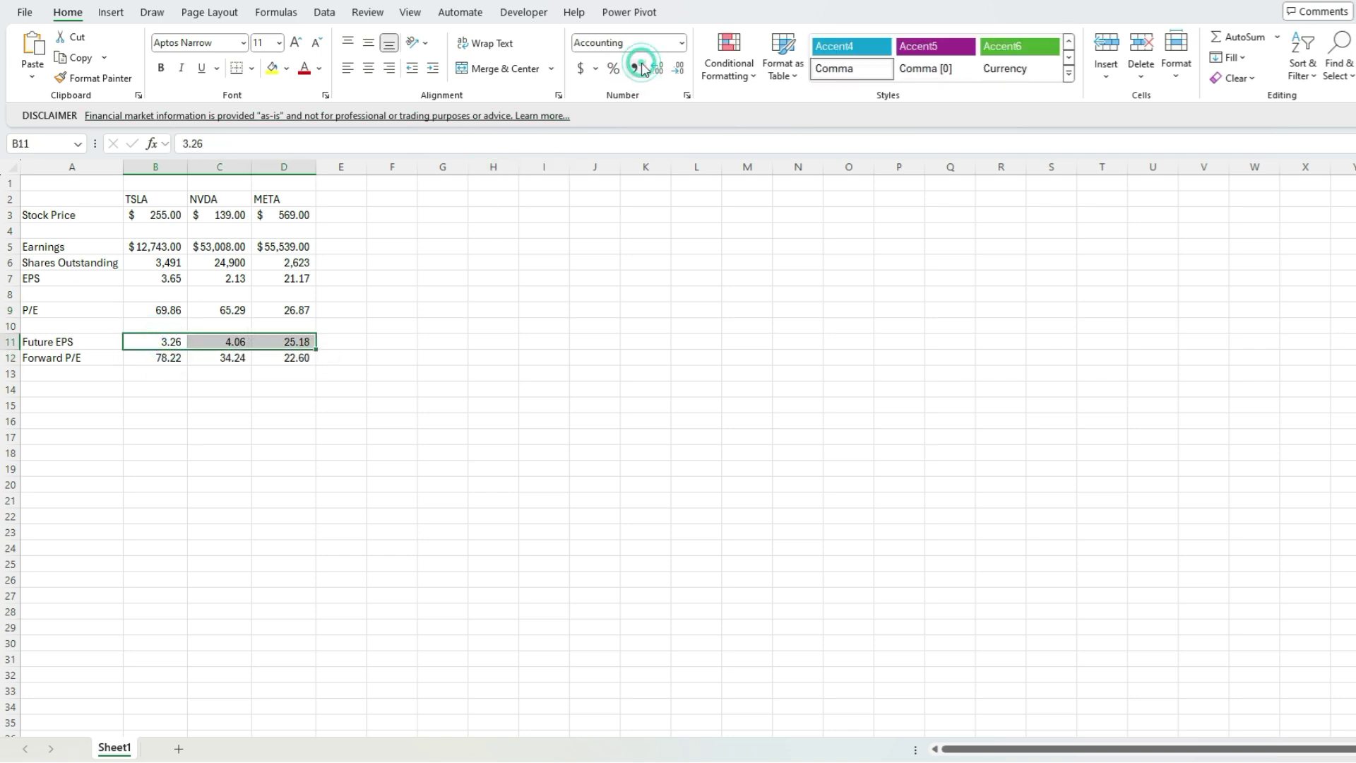
{"action": "left_click", "coordinate": [164, 339]}
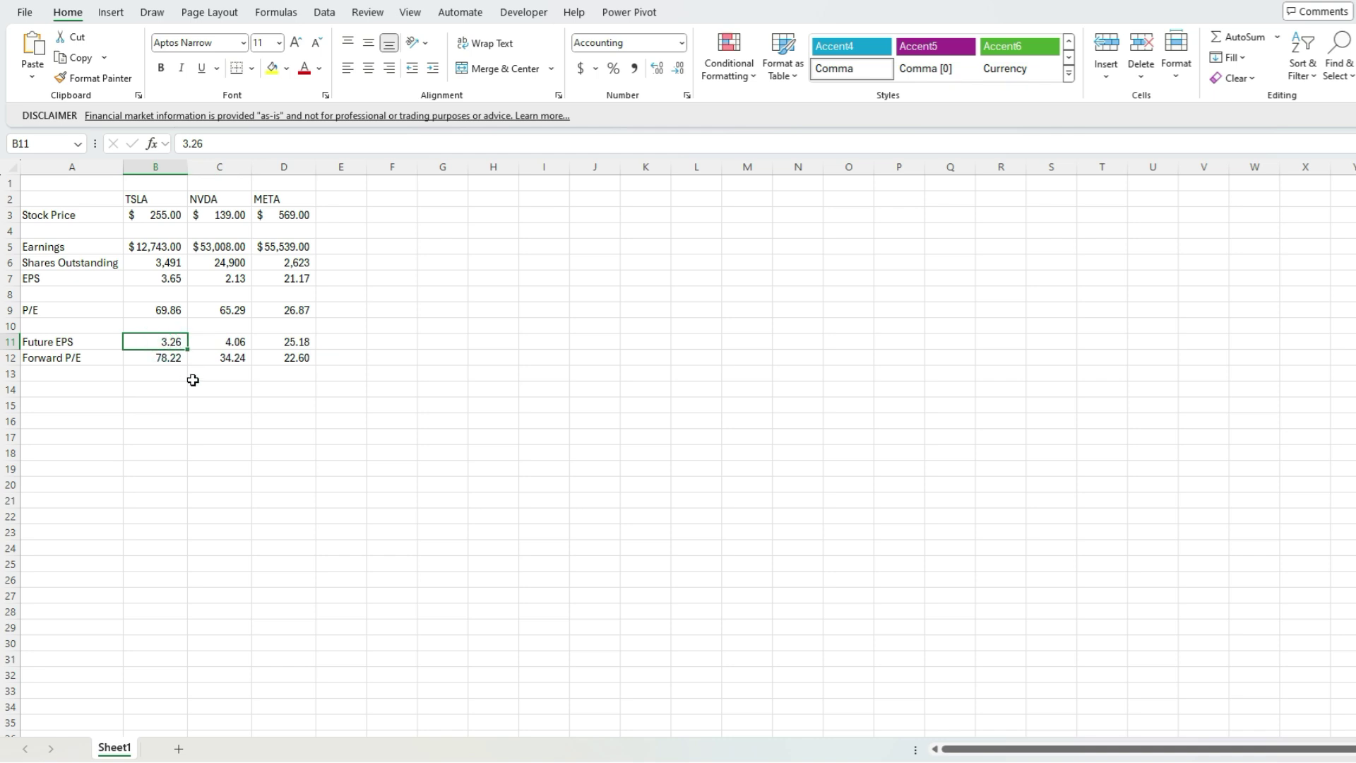